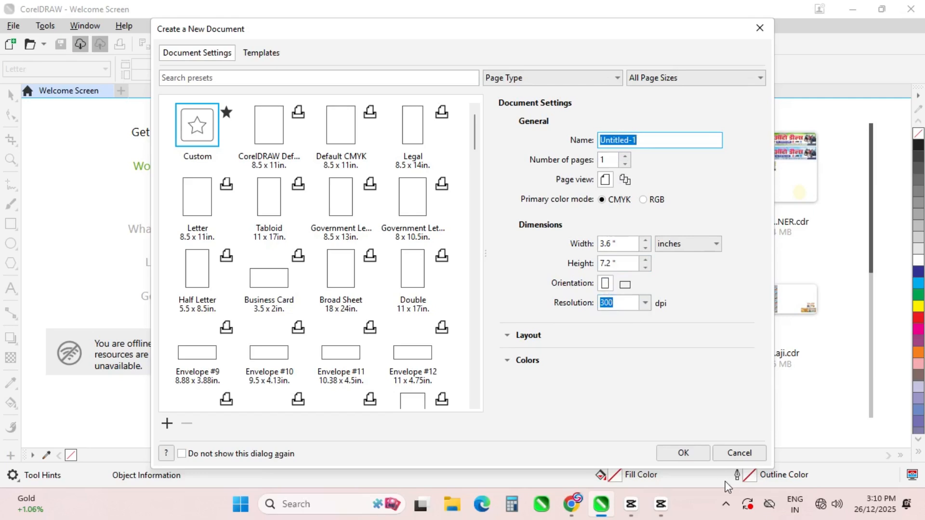
Enter a 7.2 in width and 3.6 in height and create the landscape document
{"action": "left_click_drag", "start_coordinate": [636, 248], "coordinate": [595, 244]}
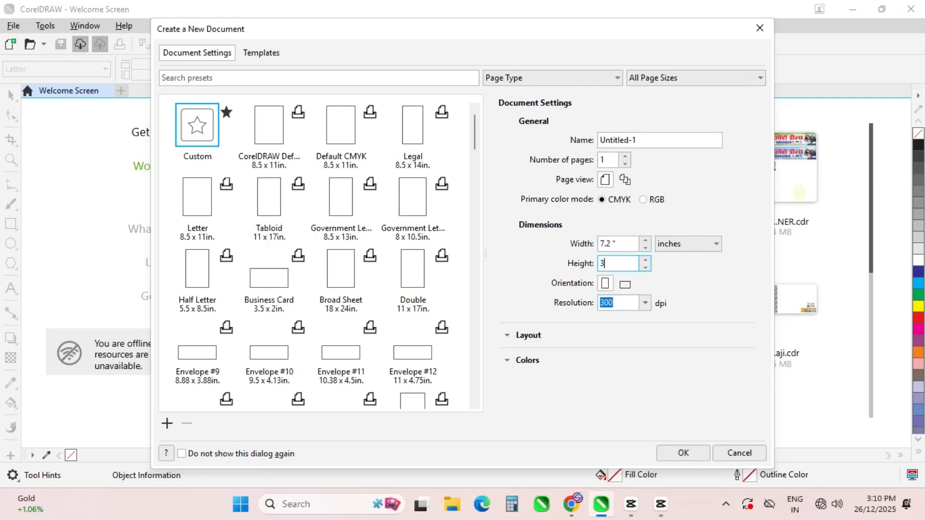
{"action": "key", "text": "Return"}
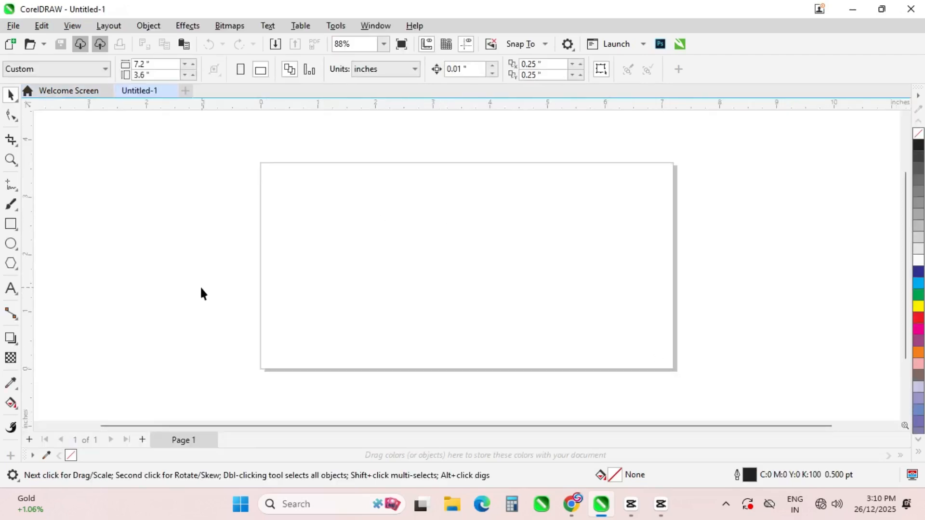
Add a page-sized frame rectangle, then paste the reference banner, scaled down beside the page
{"action": "double_click", "coordinate": [12, 225]}
{"action": "scroll", "coordinate": [465, 228], "scroll_direction": "down", "scroll_amount": 1}
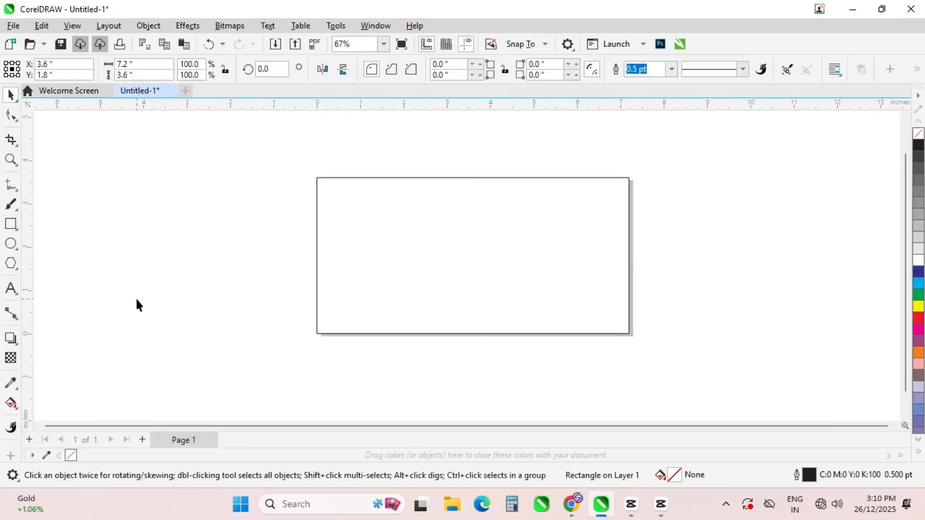
{"action": "left_click", "coordinate": [137, 305]}
{"action": "key", "text": "ctrl+v"}
{"action": "scroll", "coordinate": [437, 252], "scroll_direction": "down", "scroll_amount": 3}
{"action": "scroll", "coordinate": [438, 252], "scroll_direction": "up", "scroll_amount": 2}
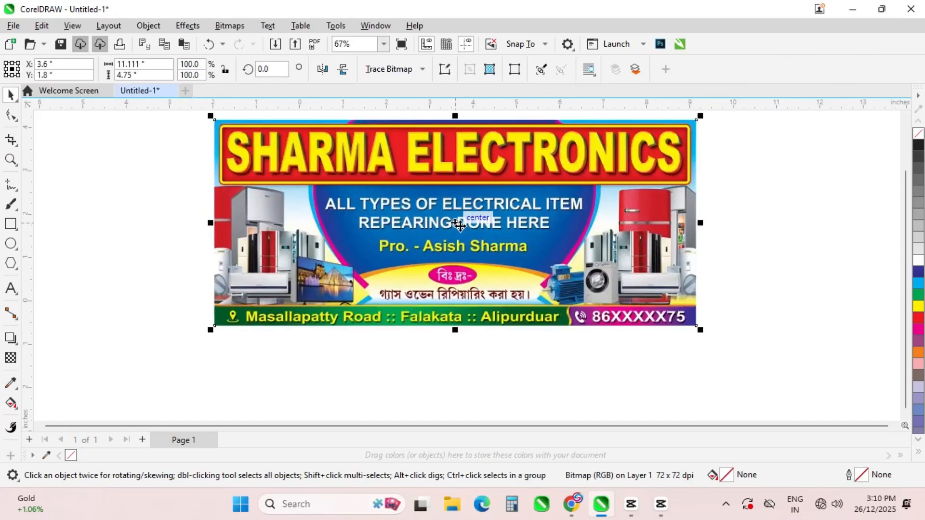
{"action": "left_click_drag", "start_coordinate": [458, 232], "coordinate": [437, 326]}
{"action": "scroll", "coordinate": [530, 250], "scroll_direction": "down", "scroll_amount": 3}
{"action": "left_click_drag", "start_coordinate": [524, 227], "coordinate": [458, 256]}
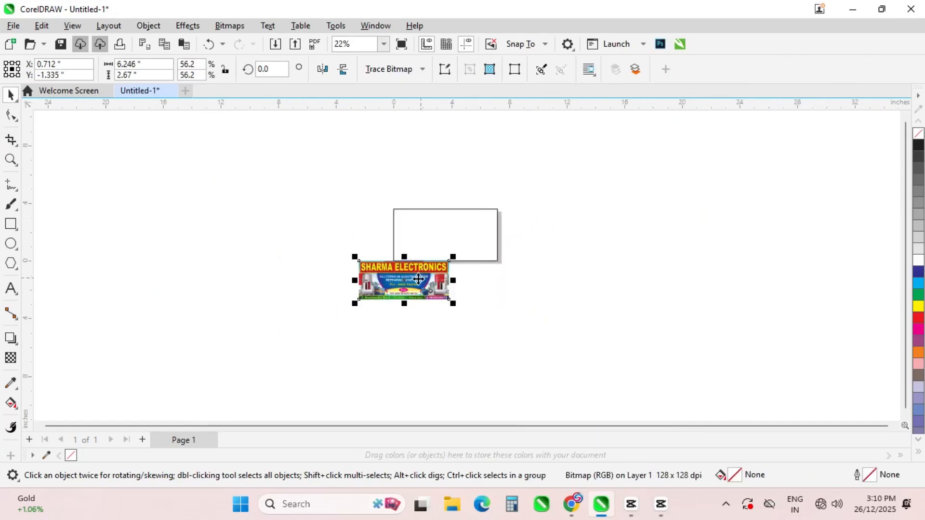
{"action": "left_click_drag", "start_coordinate": [417, 284], "coordinate": [572, 237]}
{"action": "left_click", "coordinate": [423, 295]}
Set the frame rectangle's height to 3.2 inches and nudge it up 0.2 inch
{"action": "scroll", "coordinate": [512, 219], "scroll_direction": "up", "scroll_amount": 2}
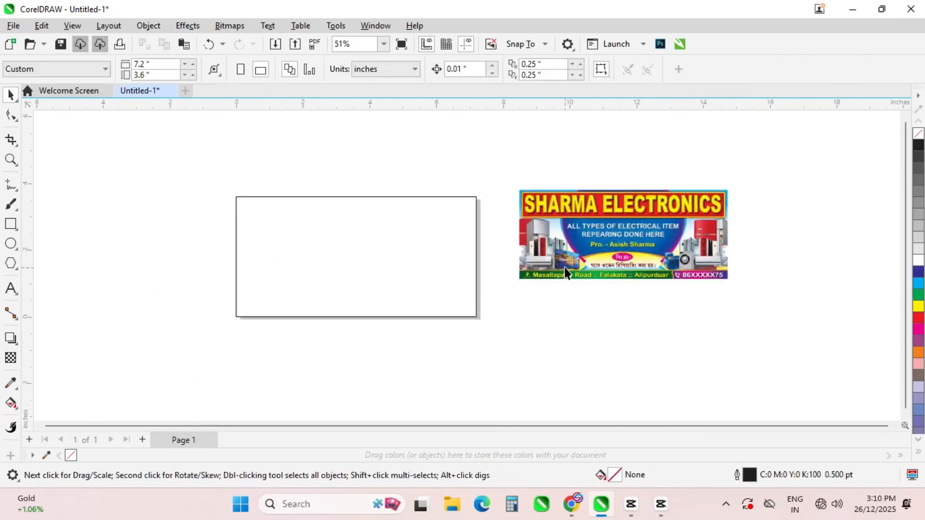
{"action": "scroll", "coordinate": [565, 267], "scroll_direction": "up", "scroll_amount": 1}
{"action": "left_click", "coordinate": [258, 327]}
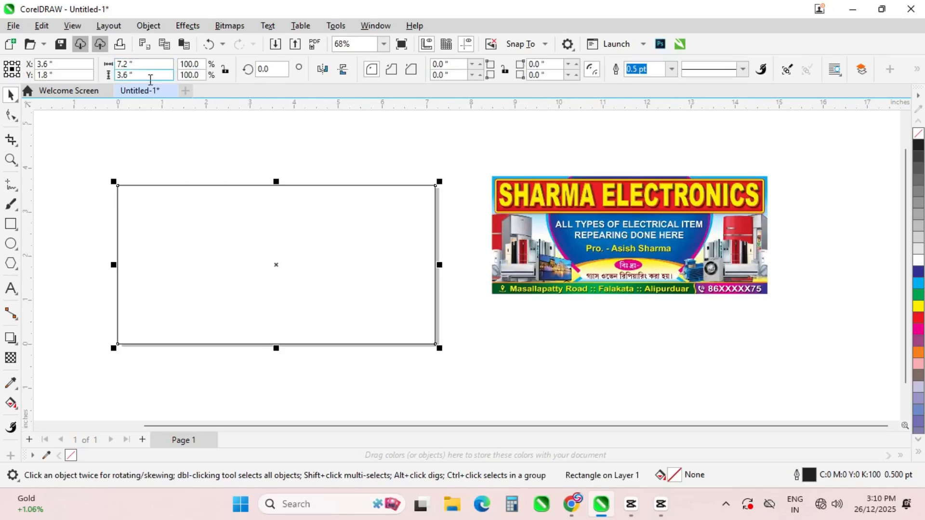
{"action": "key", "text": "Return"}
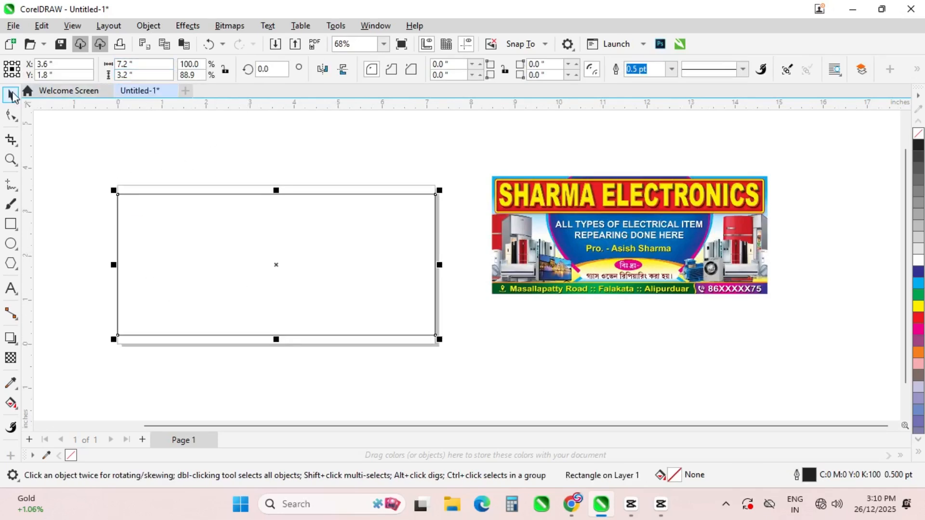
{"action": "left_click", "coordinate": [217, 284]}
{"action": "left_click", "coordinate": [217, 276]}
{"action": "key", "text": "Up"}
{"action": "key", "text": "Up"}
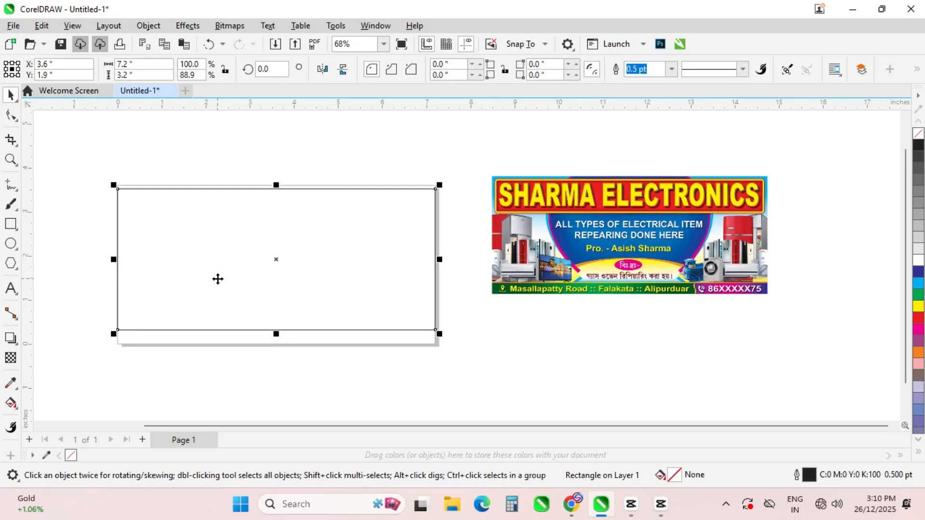
{"action": "left_click", "coordinate": [281, 388]}
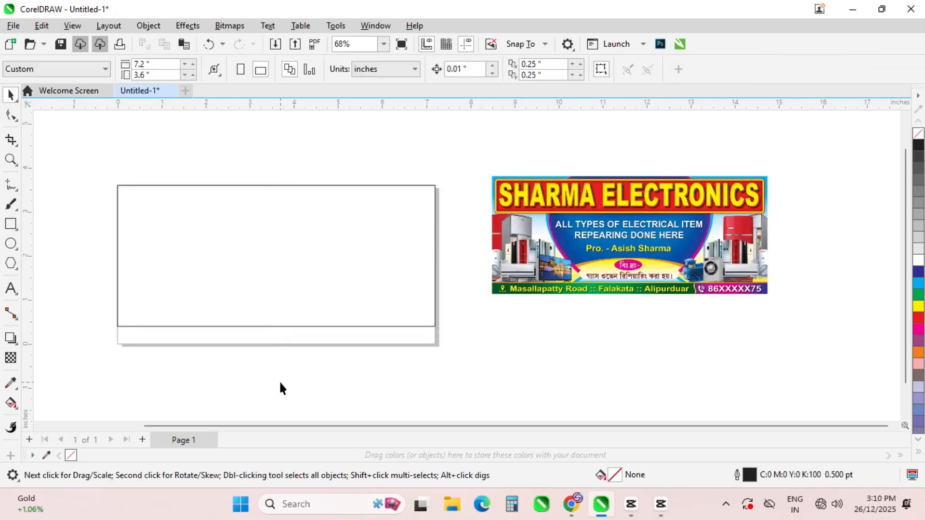
Drag a copy of the frame into a thin strip along its top, shrunk slightly
{"action": "left_click", "coordinate": [294, 301]}
{"action": "left_click_drag", "start_coordinate": [276, 330], "coordinate": [285, 226]}
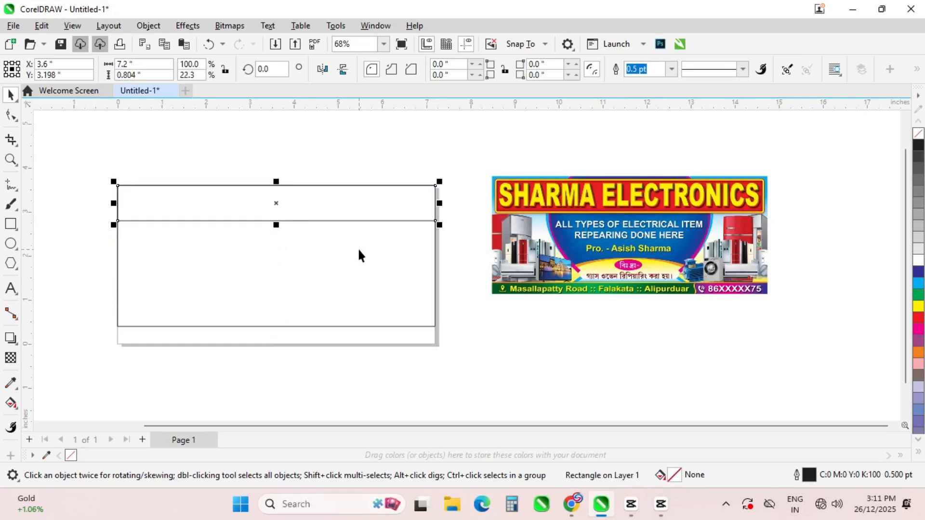
{"action": "left_click", "coordinate": [435, 224], "text": "shift"}
{"action": "left_click", "coordinate": [386, 212]}
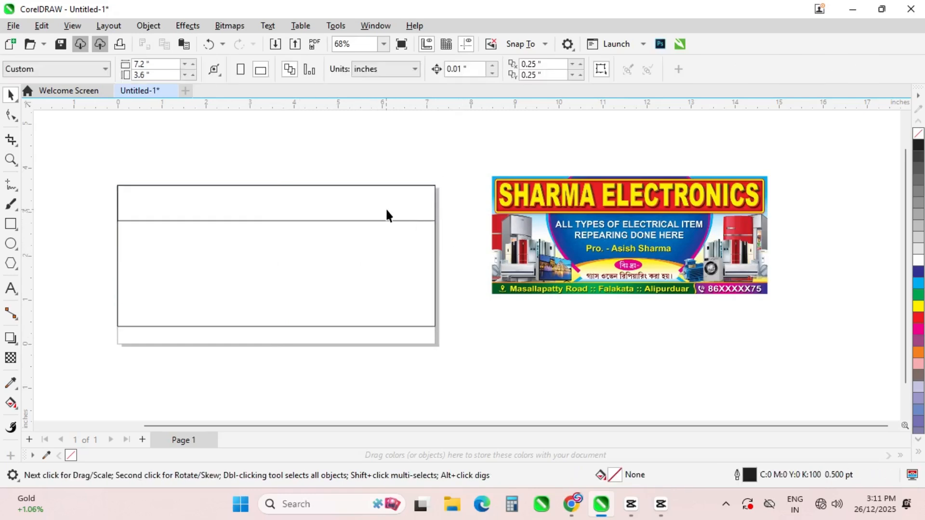
{"action": "left_click", "coordinate": [435, 221]}
{"action": "mouse_move", "coordinate": [436, 221]}
{"action": "left_mouse_down"}
{"action": "mouse_move", "coordinate": [424, 209]}
{"action": "mouse_move", "coordinate": [439, 220]}
{"action": "left_mouse_up"}
Fill the top strip red and give it a yellow outline
{"action": "scroll", "coordinate": [216, 265], "scroll_direction": "up", "scroll_amount": 2}
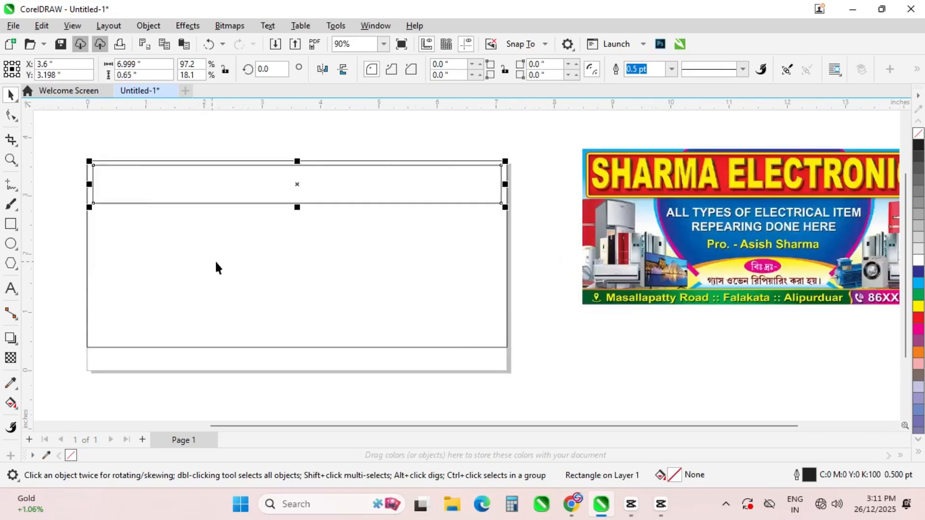
{"action": "left_click", "coordinate": [919, 318]}
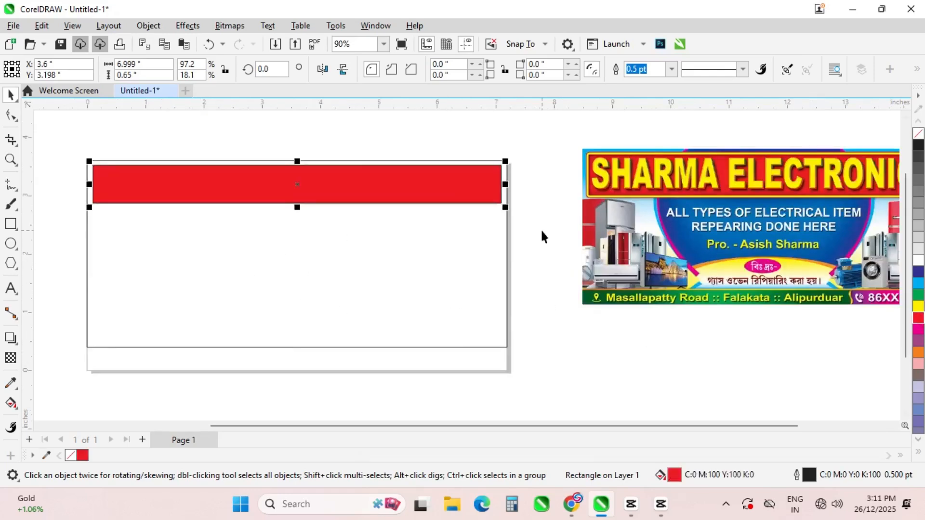
{"action": "right_click", "coordinate": [917, 307]}
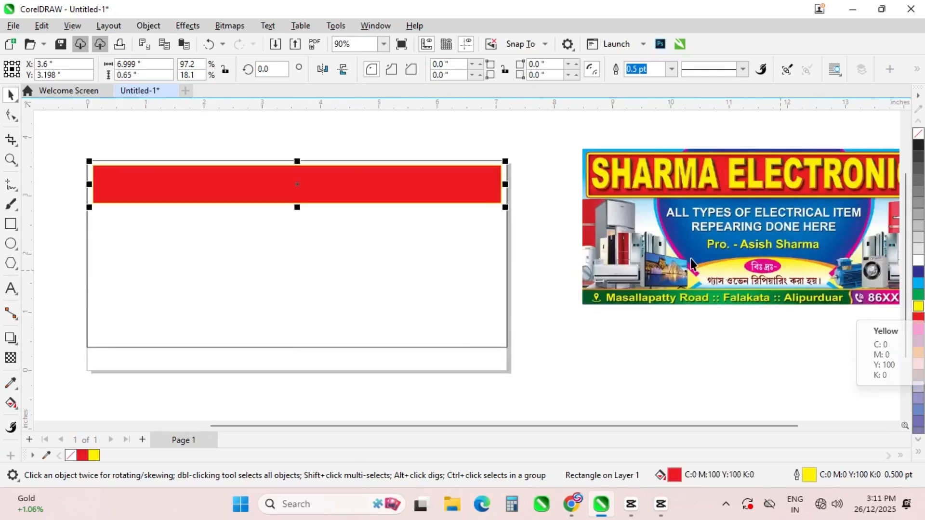
{"action": "left_click", "coordinate": [567, 361]}
{"action": "left_click", "coordinate": [471, 324]}
{"action": "left_click", "coordinate": [11, 243]}
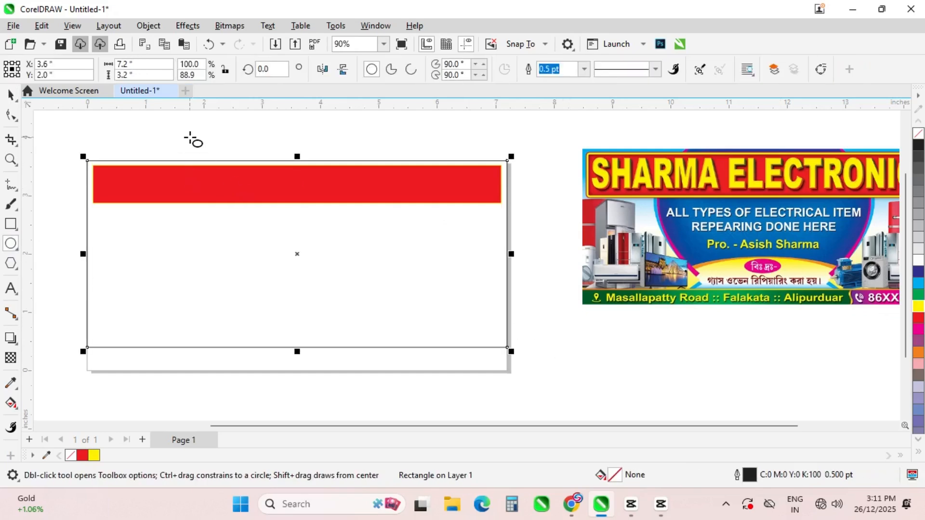
Draw a large oval over the frame and centre it on the frame rectangle
{"action": "left_click_drag", "start_coordinate": [175, 145], "coordinate": [449, 332]}
{"action": "left_click", "coordinate": [11, 95]}
{"action": "key", "text": "Escape"}
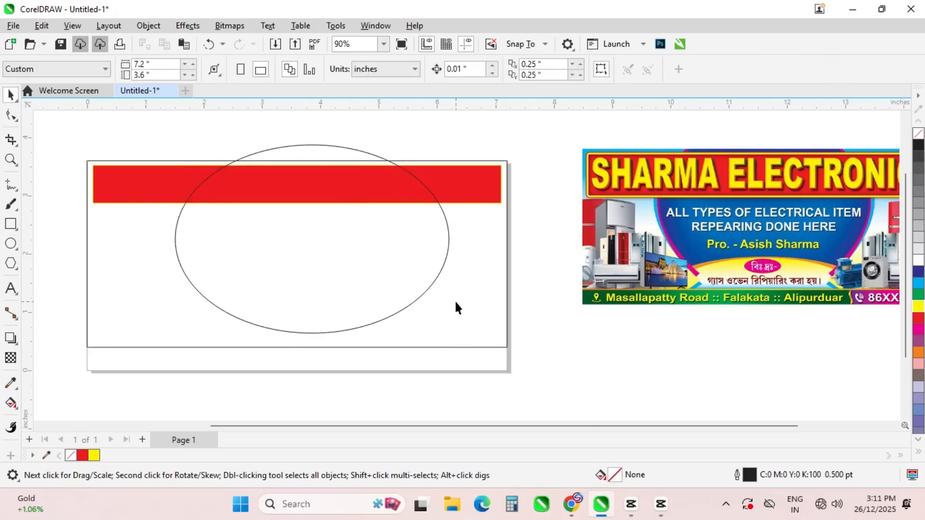
{"action": "key", "text": "Tab"}
{"action": "left_click", "coordinate": [482, 316], "text": "shift"}
{"action": "key", "text": "c"}
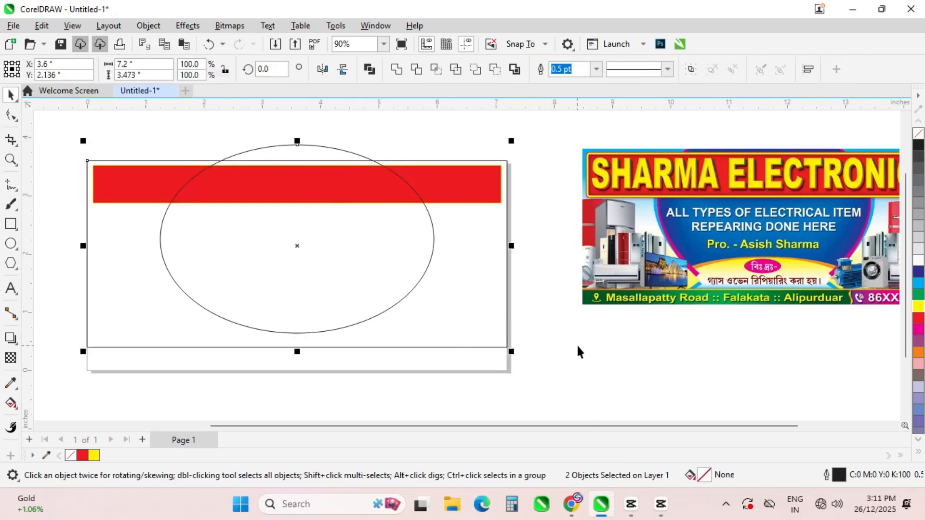
Clip the oval inside the frame rectangle using PowerClip Inside
{"action": "double_click", "coordinate": [389, 273]}
{"action": "right_click", "coordinate": [388, 274]}
{"action": "mouse_move", "coordinate": [446, 331]}
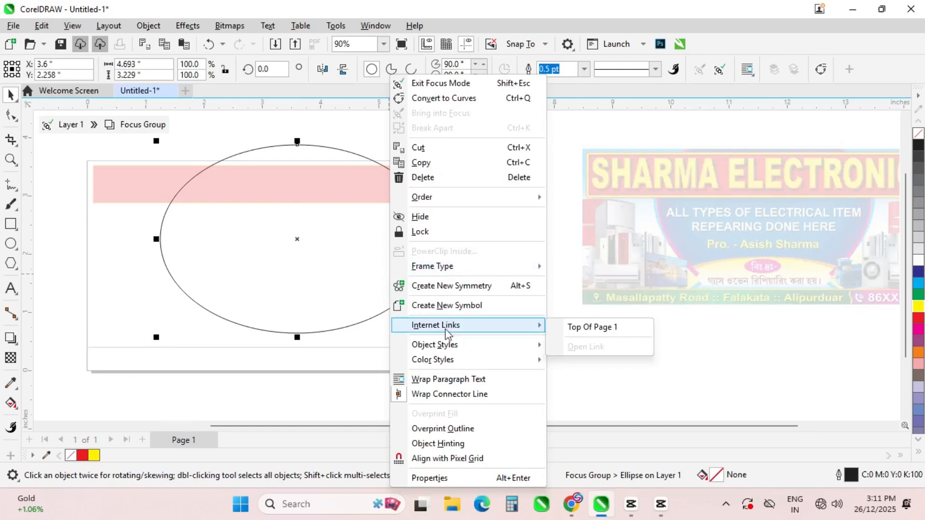
{"action": "left_click", "coordinate": [157, 204]}
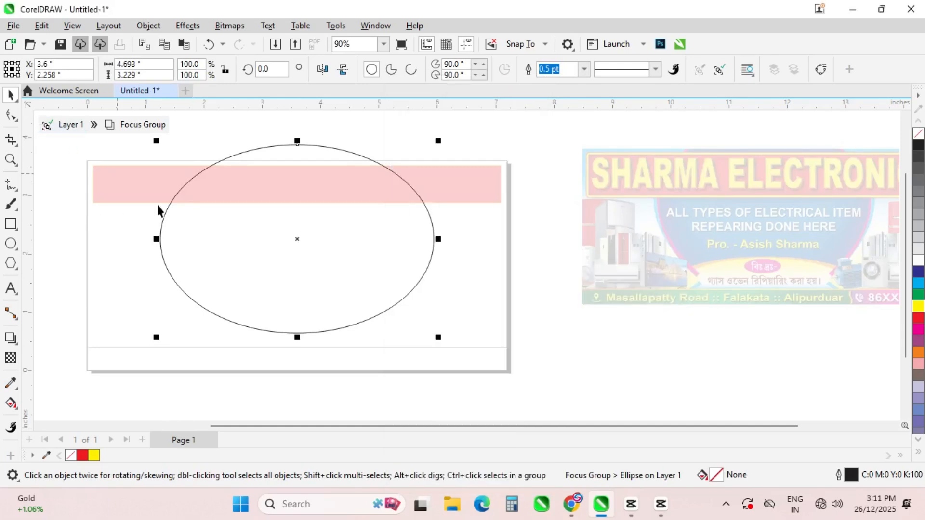
{"action": "left_click", "coordinate": [47, 126]}
{"action": "right_click", "coordinate": [234, 238]}
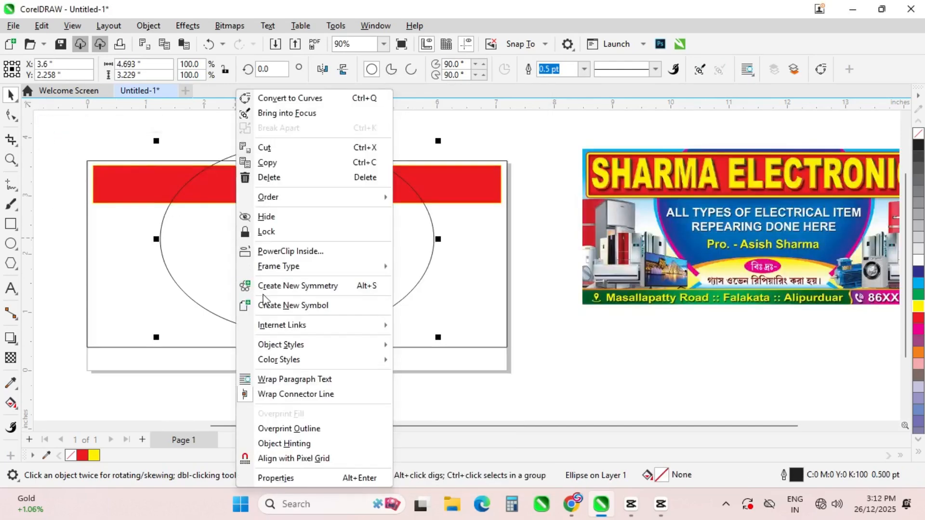
{"action": "left_click", "coordinate": [262, 250]}
{"action": "left_click", "coordinate": [54, 124]}
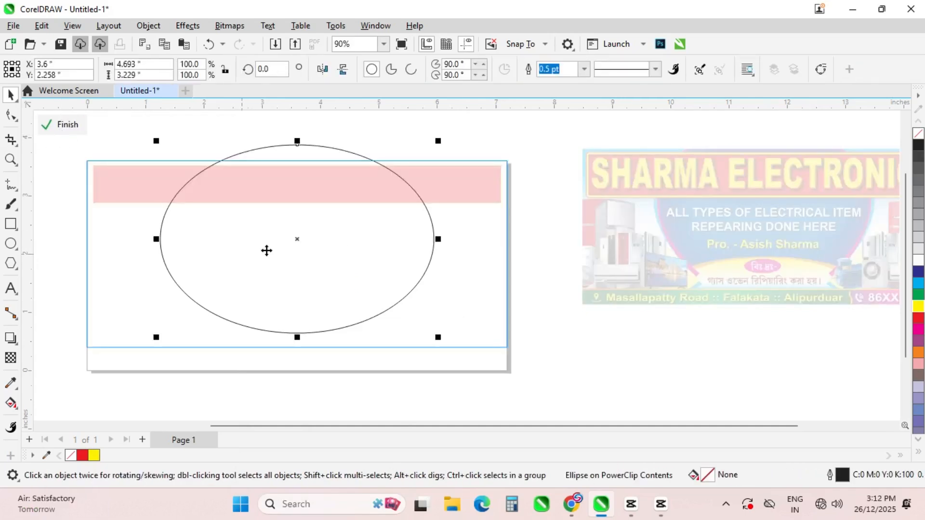
Fill the oval dark blue without outline and apply a radial gradient to it
{"action": "left_click", "coordinate": [918, 272]}
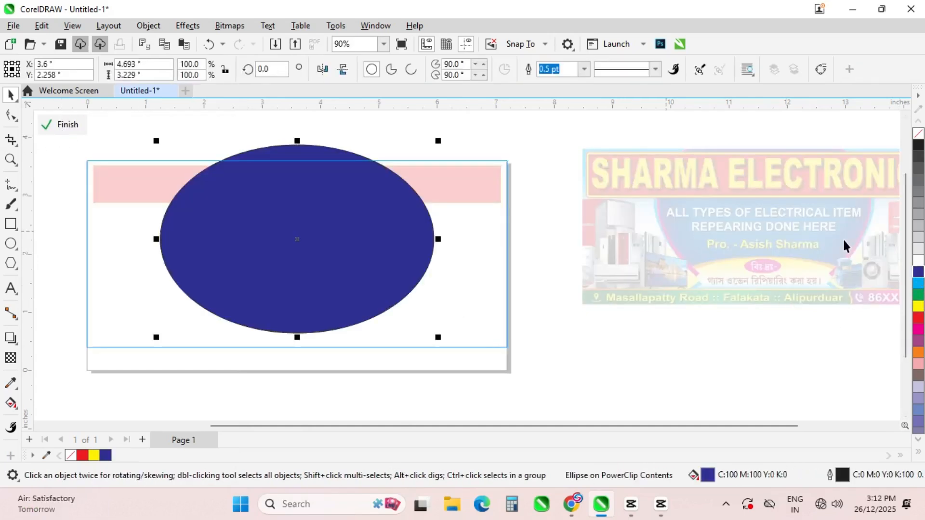
{"action": "right_click", "coordinate": [918, 133]}
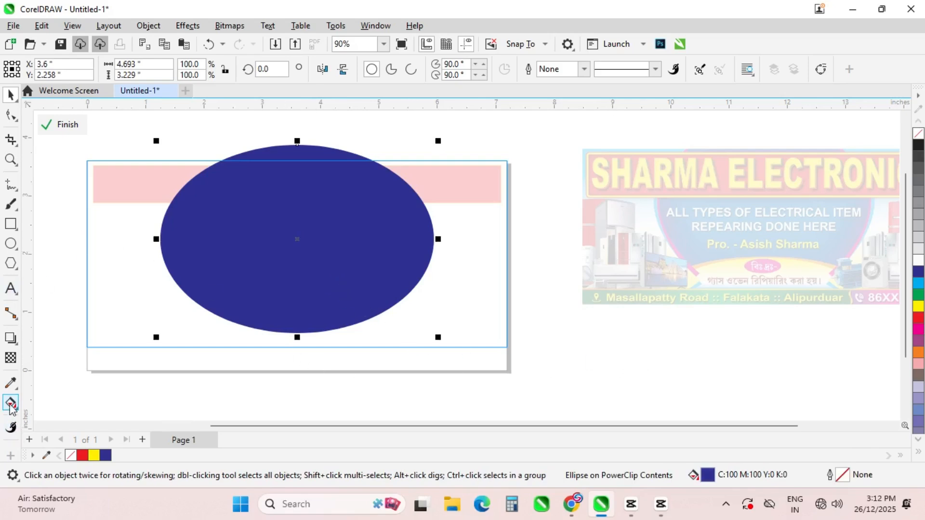
{"action": "left_click", "coordinate": [10, 403]}
{"action": "left_click_drag", "start_coordinate": [291, 230], "coordinate": [378, 302]}
{"action": "left_click", "coordinate": [241, 69]}
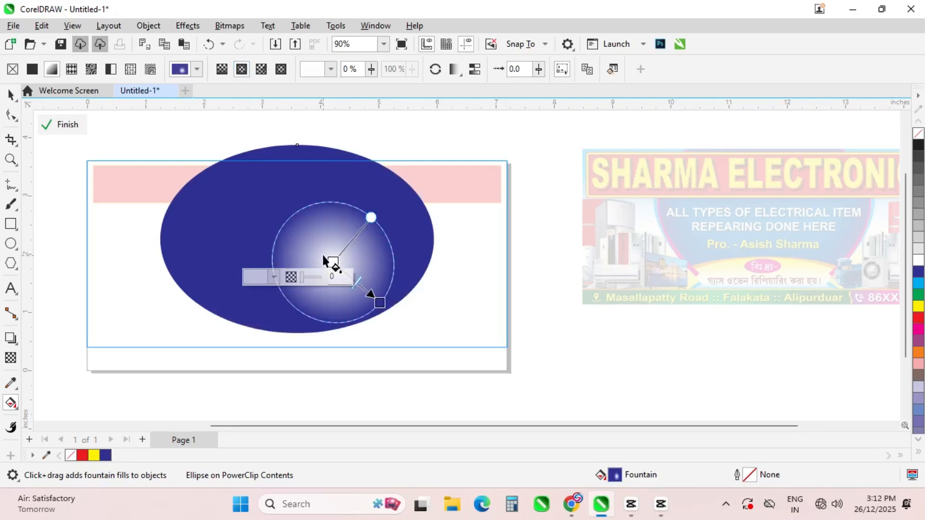
{"action": "left_click_drag", "start_coordinate": [333, 262], "coordinate": [288, 219]}
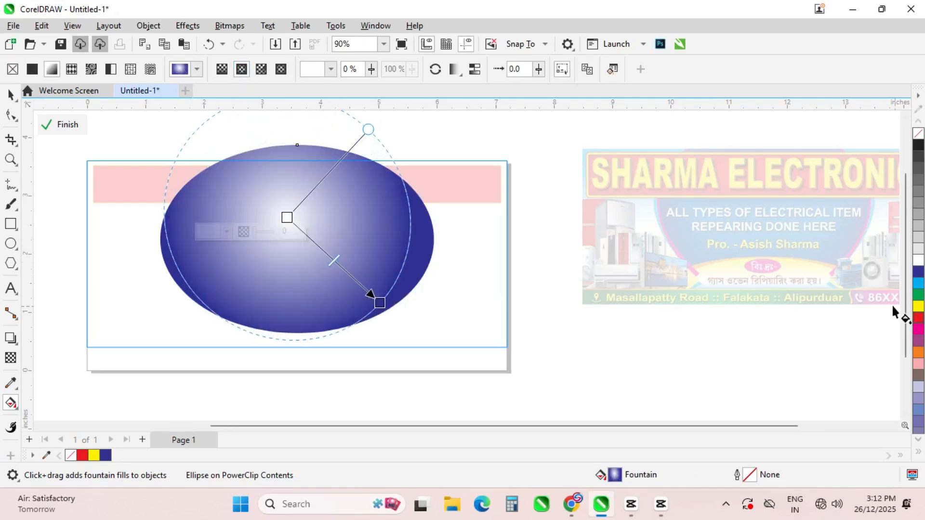
Give the gradient a cyan centre and reshape its centre and end points
{"action": "left_click", "coordinate": [918, 284]}
{"action": "left_click_drag", "start_coordinate": [380, 303], "coordinate": [382, 305]}
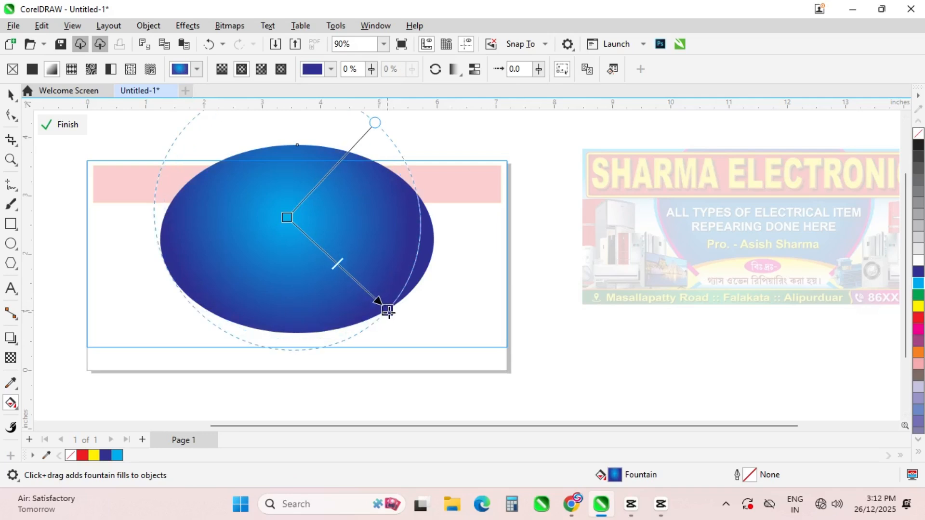
{"action": "left_click_drag", "start_coordinate": [373, 125], "coordinate": [362, 155]}
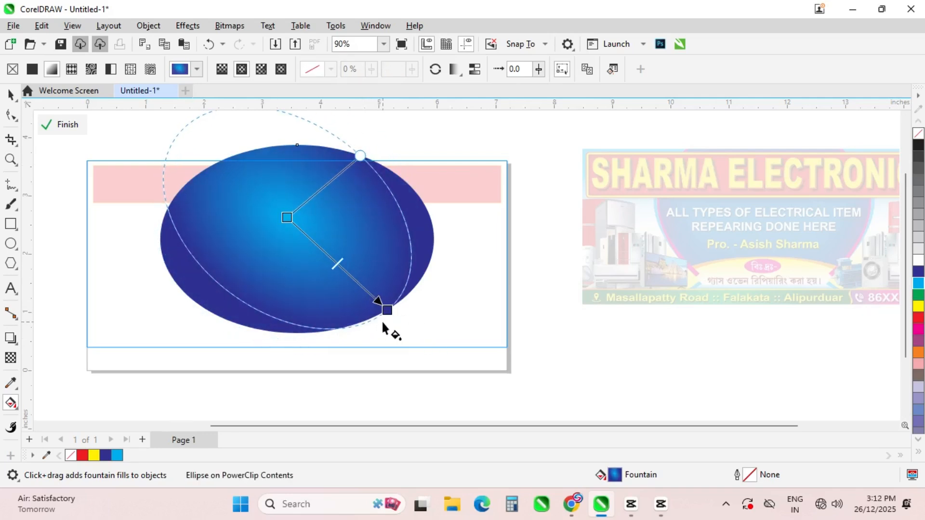
{"action": "left_click_drag", "start_coordinate": [387, 310], "coordinate": [417, 240]}
{"action": "left_click_drag", "start_coordinate": [292, 219], "coordinate": [304, 231]}
{"action": "left_click_drag", "start_coordinate": [418, 240], "coordinate": [438, 246]}
{"action": "mouse_move", "coordinate": [321, 131]}
{"action": "left_mouse_down"}
{"action": "mouse_move", "coordinate": [305, 140]}
{"action": "mouse_move", "coordinate": [316, 147]}
{"action": "left_mouse_up"}
{"action": "left_click_drag", "start_coordinate": [298, 230], "coordinate": [295, 242]}
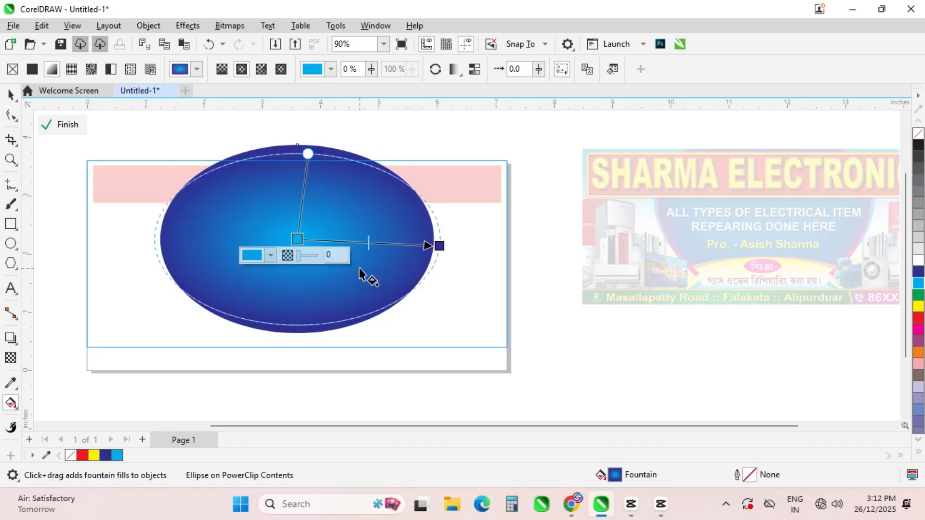
{"action": "left_click", "coordinate": [46, 124]}
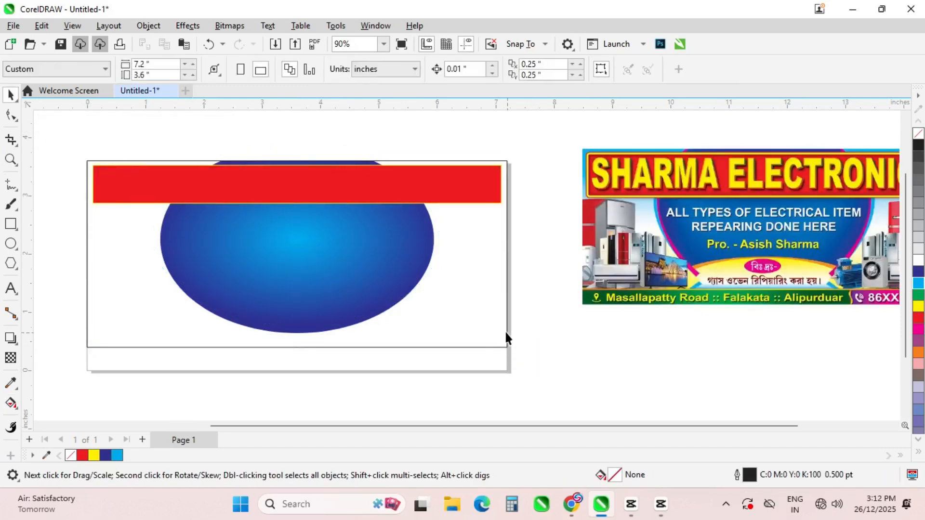
Reopen the frame's contents and delete the mistakenly pasted banner image
{"action": "left_click", "coordinate": [286, 280]}
{"action": "left_click", "coordinate": [61, 126]}
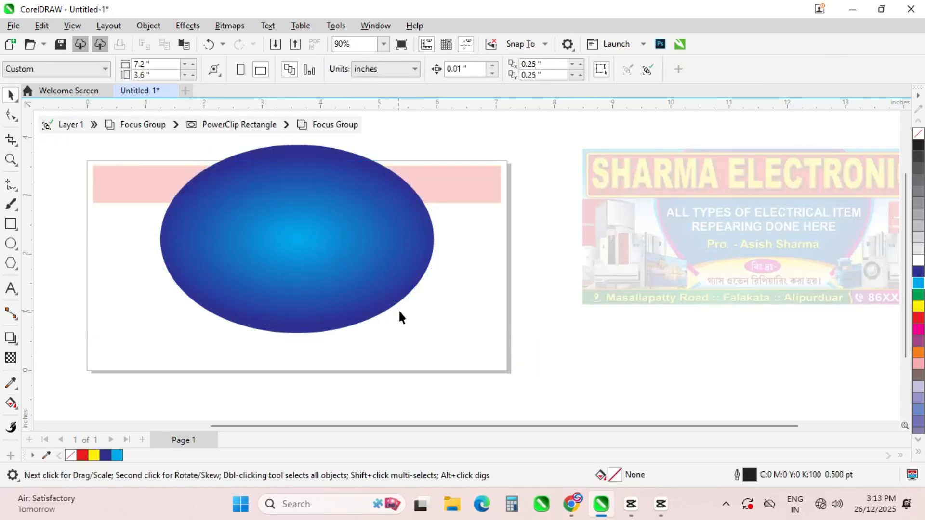
{"action": "left_click", "coordinate": [327, 268]}
{"action": "key", "text": "ctrl+v"}
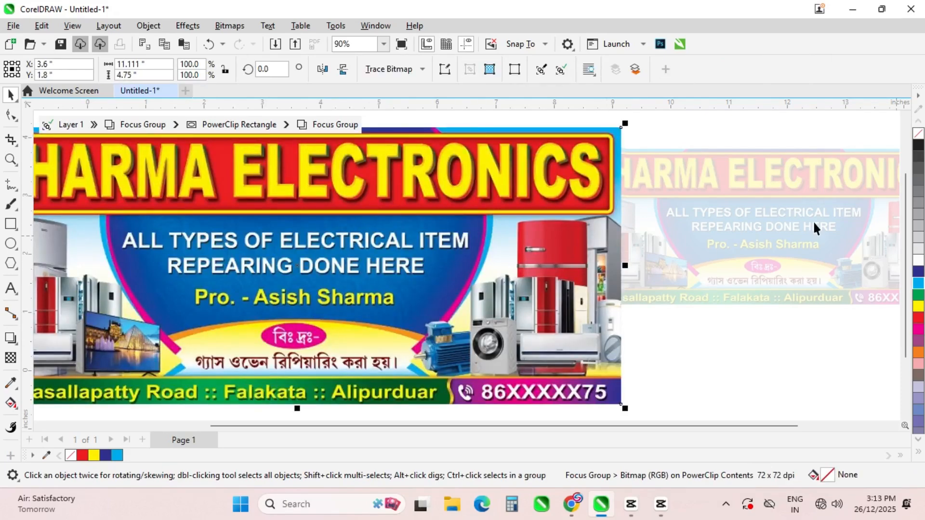
{"action": "scroll", "coordinate": [654, 218], "scroll_direction": "down", "scroll_amount": 3}
{"action": "key", "text": "Delete"}
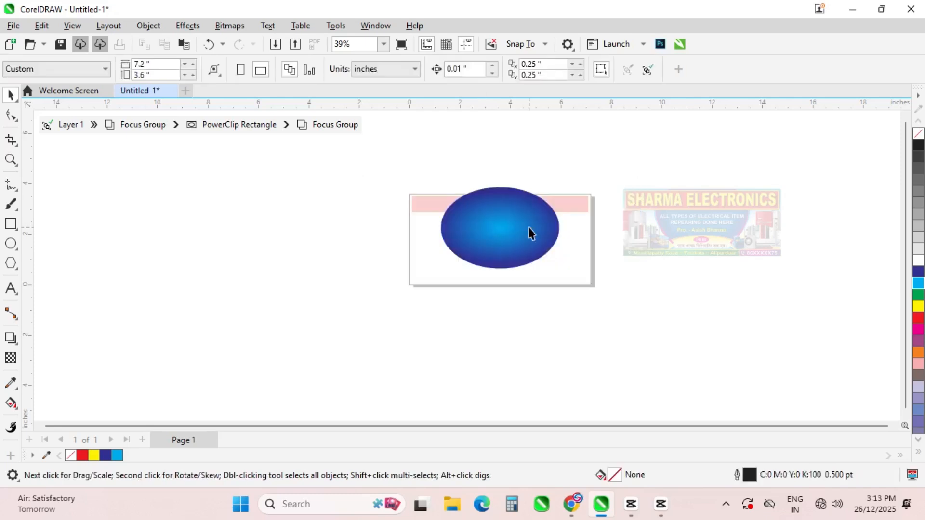
{"action": "left_click", "coordinate": [513, 233]}
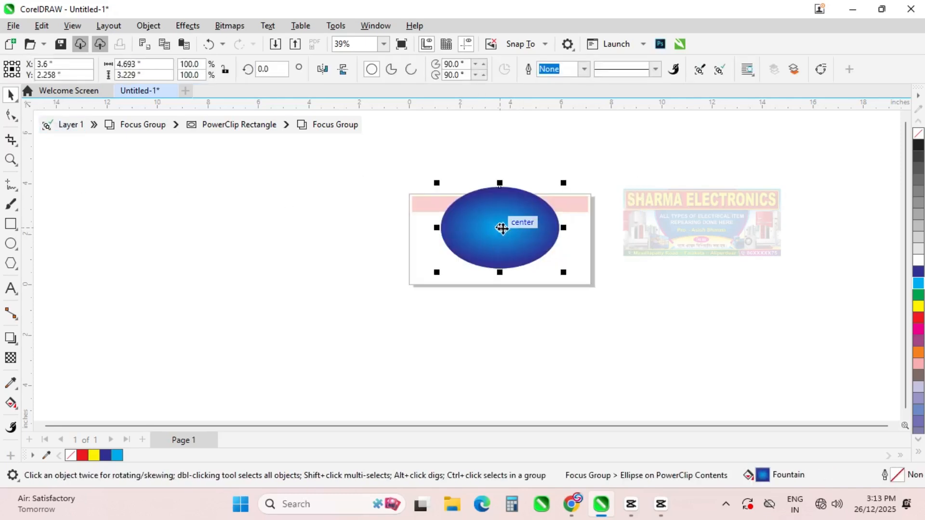
Stretch a taller copy of the oval with no fill and a 16 pt red outline
{"action": "left_click_drag", "start_coordinate": [507, 272], "coordinate": [496, 295]}
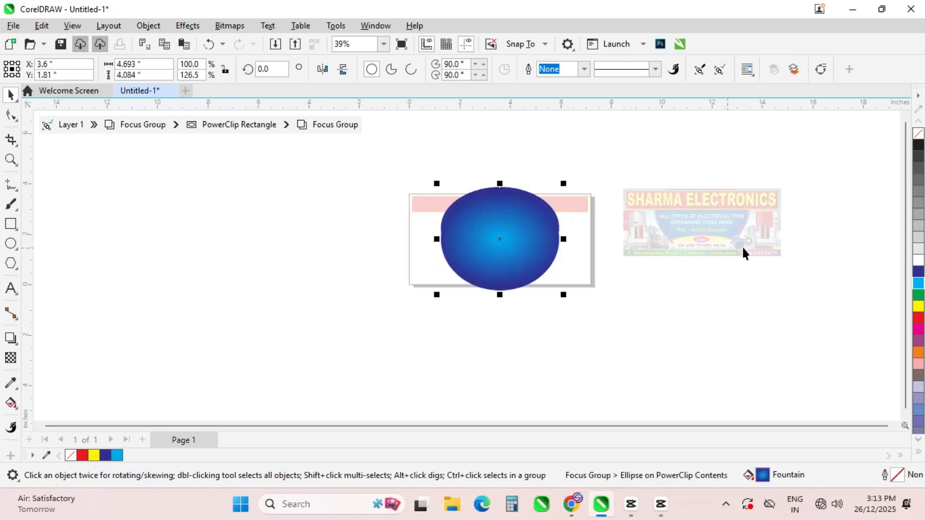
{"action": "left_click", "coordinate": [919, 134]}
{"action": "right_click", "coordinate": [918, 262]}
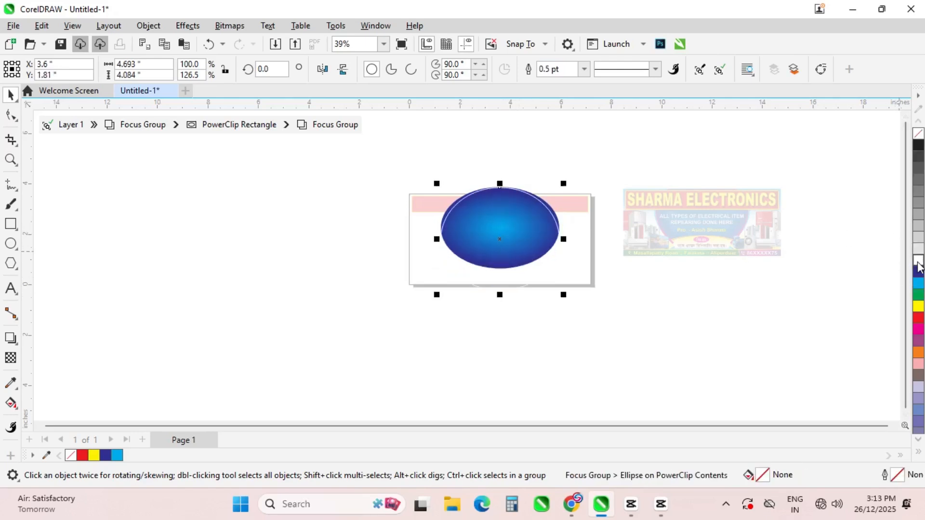
{"action": "right_click", "coordinate": [918, 319]}
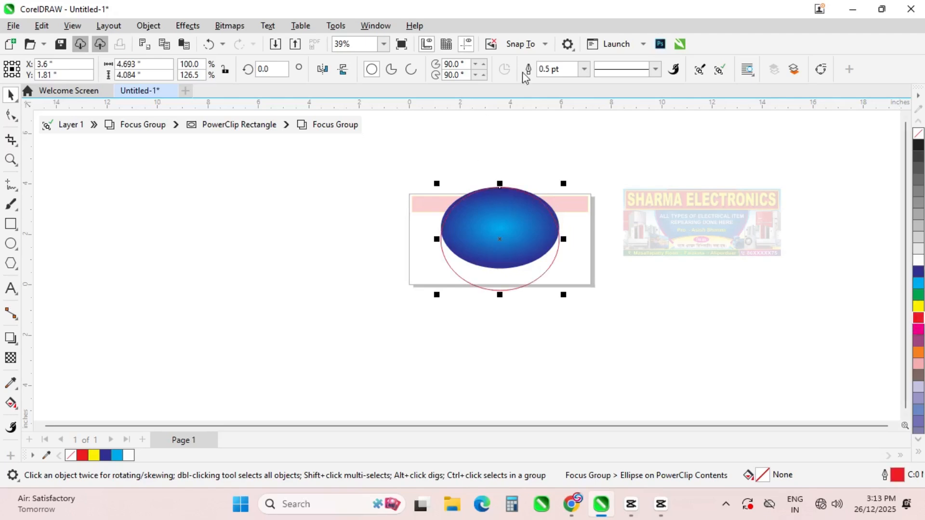
{"action": "left_click", "coordinate": [584, 70]}
{"action": "left_click", "coordinate": [576, 164]}
{"action": "left_click", "coordinate": [584, 70]}
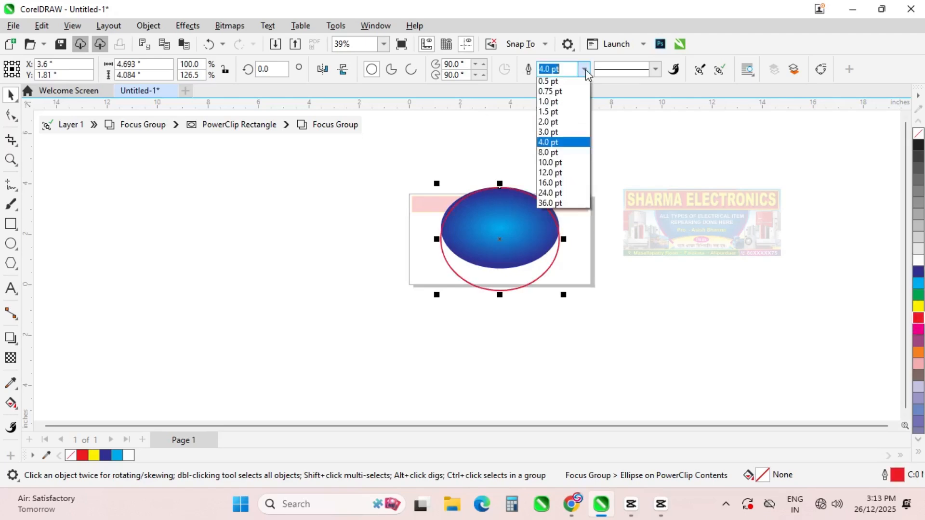
{"action": "left_click", "coordinate": [557, 206]}
Make a squashed copy of globe and ring lower down and select its red ring
{"action": "scroll", "coordinate": [508, 308], "scroll_direction": "up", "scroll_amount": 1}
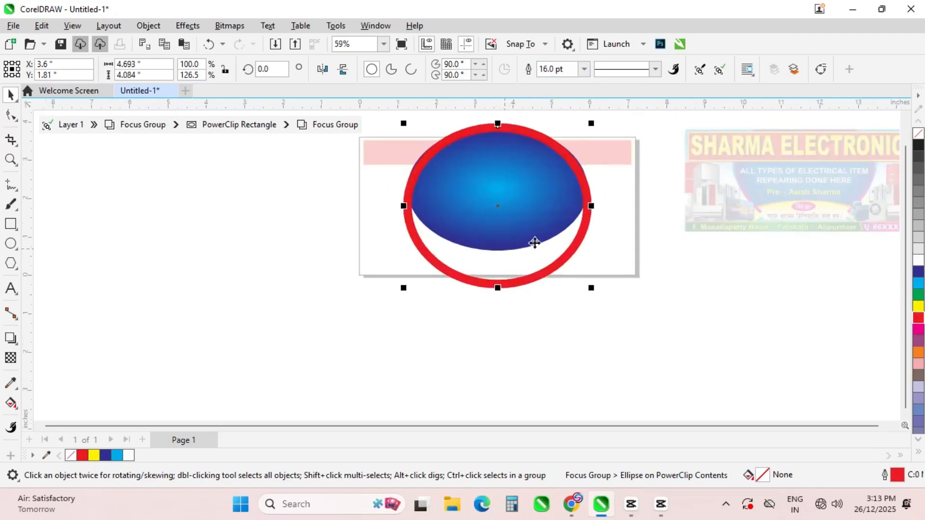
{"action": "left_click", "coordinate": [598, 251]}
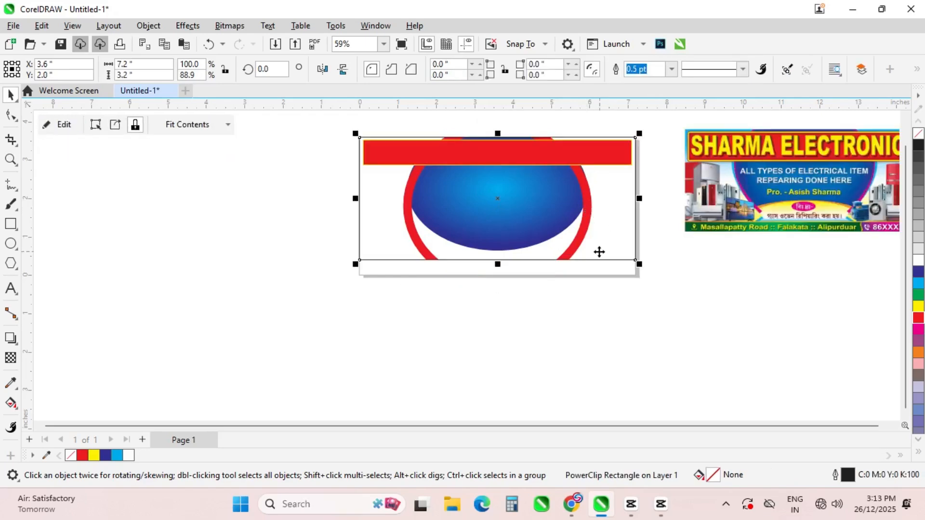
{"action": "left_click", "coordinate": [71, 125]}
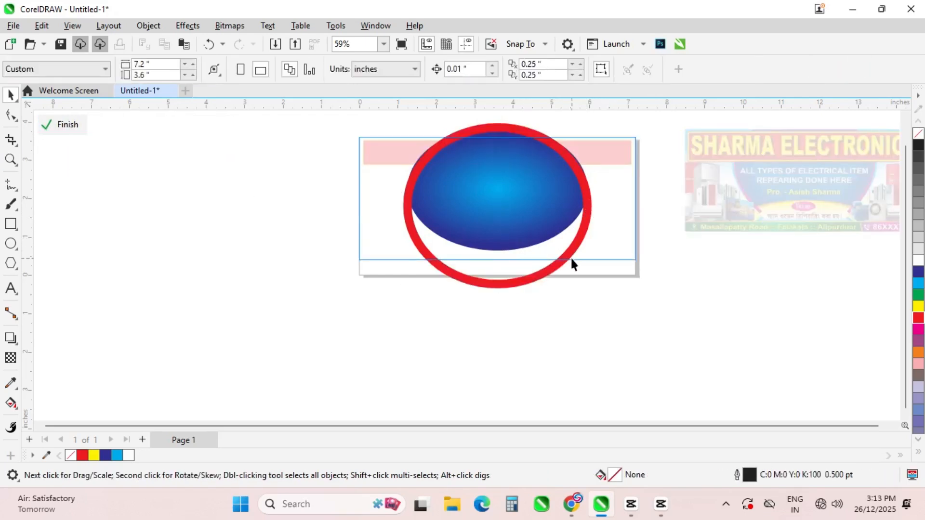
{"action": "left_click", "coordinate": [565, 226]}
{"action": "left_click_drag", "start_coordinate": [498, 123], "coordinate": [501, 202]}
{"action": "key", "text": "Down"}
{"action": "key", "text": "Down"}
{"action": "key", "text": "Down"}
{"action": "key", "text": "Down"}
{"action": "key", "text": "Down"}
{"action": "key", "text": "Down"}
{"action": "key", "text": "Down"}
{"action": "key", "text": "Down"}
{"action": "key", "text": "Down"}
{"action": "key", "text": "Down"}
{"action": "key", "text": "Down"}
{"action": "key", "text": "Down"}
{"action": "key", "text": "Down"}
{"action": "key", "text": "Down"}
{"action": "key", "text": "Down"}
{"action": "key", "text": "Down"}
{"action": "key", "text": "Down"}
{"action": "key", "text": "Down"}
{"action": "key", "text": "Down"}
{"action": "key", "text": "Down"}
{"action": "double_click", "coordinate": [565, 285]}
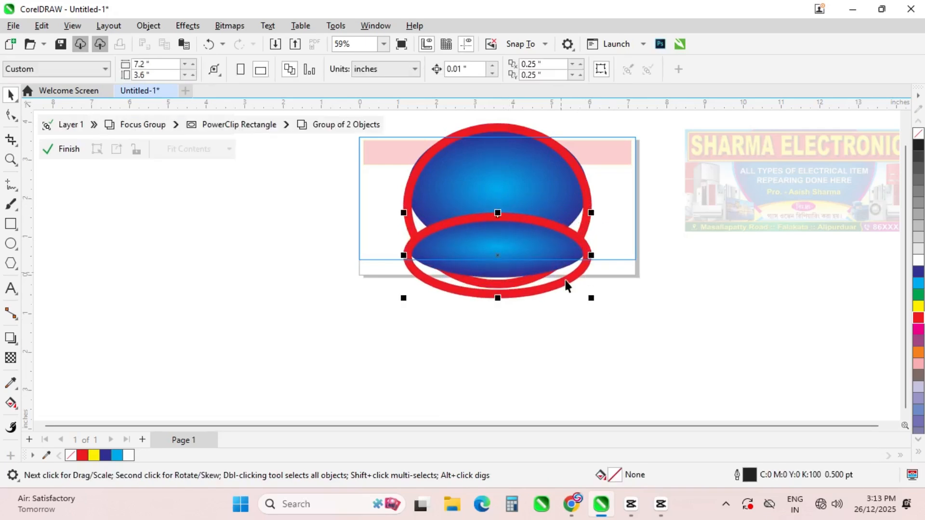
{"action": "left_click", "coordinate": [498, 289]}
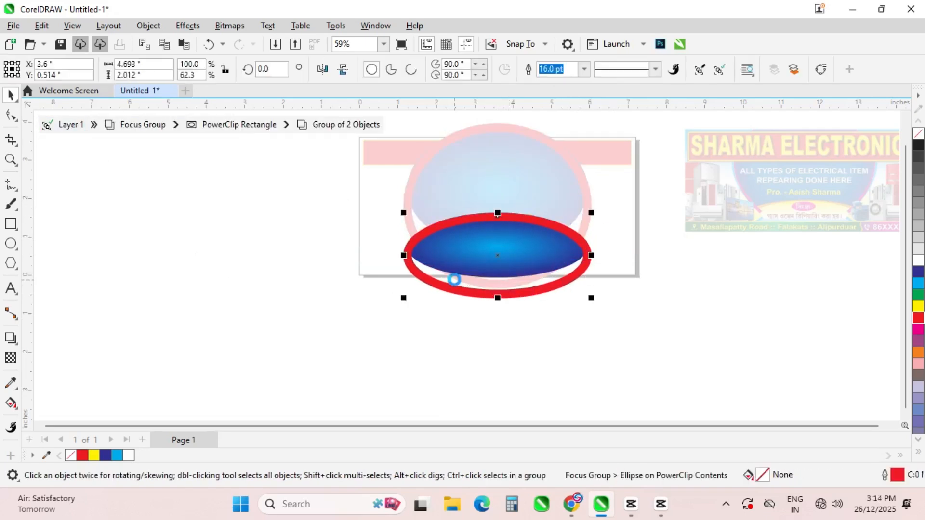
Delete the lower copy's red ring and give its oval an orange radial gradient
{"action": "key", "text": "Delete"}
{"action": "left_click", "coordinate": [505, 271]}
{"action": "key", "text": "Down"}
{"action": "key", "text": "Down"}
{"action": "key", "text": "Down"}
{"action": "key", "text": "Down"}
{"action": "key", "text": "Down"}
{"action": "key", "text": "Down"}
{"action": "key", "text": "Down"}
{"action": "key", "text": "Down"}
{"action": "key", "text": "Down"}
{"action": "key", "text": "Down"}
{"action": "key", "text": "Down"}
{"action": "key", "text": "Down"}
{"action": "key", "text": "Down"}
{"action": "key", "text": "Down"}
{"action": "key", "text": "Down"}
{"action": "key", "text": "Down"}
{"action": "key", "text": "Down"}
{"action": "key", "text": "Down"}
{"action": "key", "text": "Down"}
{"action": "key", "text": "Down"}
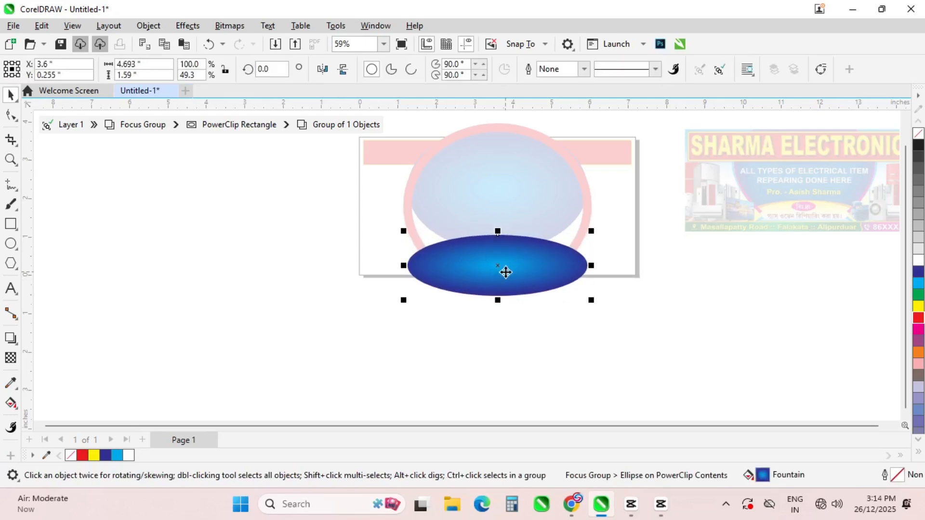
{"action": "key", "text": "Up"}
{"action": "key", "text": "Up"}
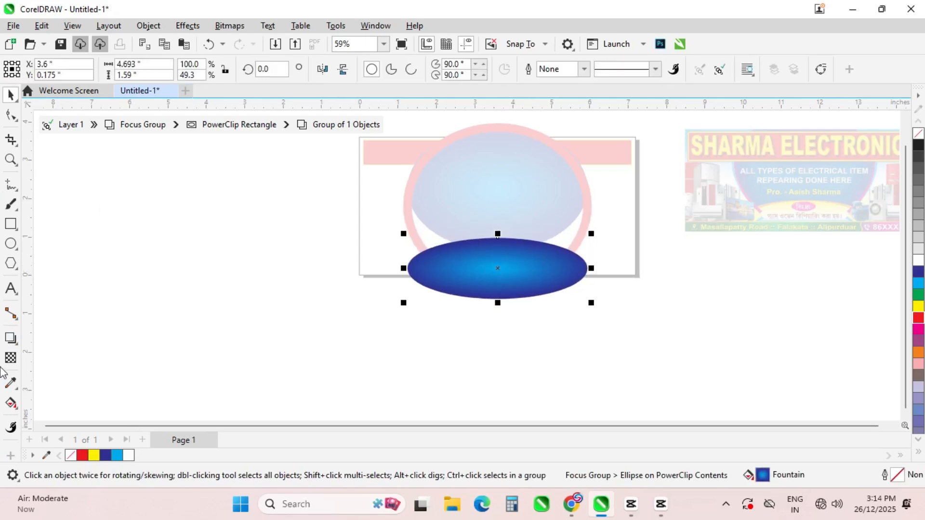
{"action": "left_click", "coordinate": [6, 404]}
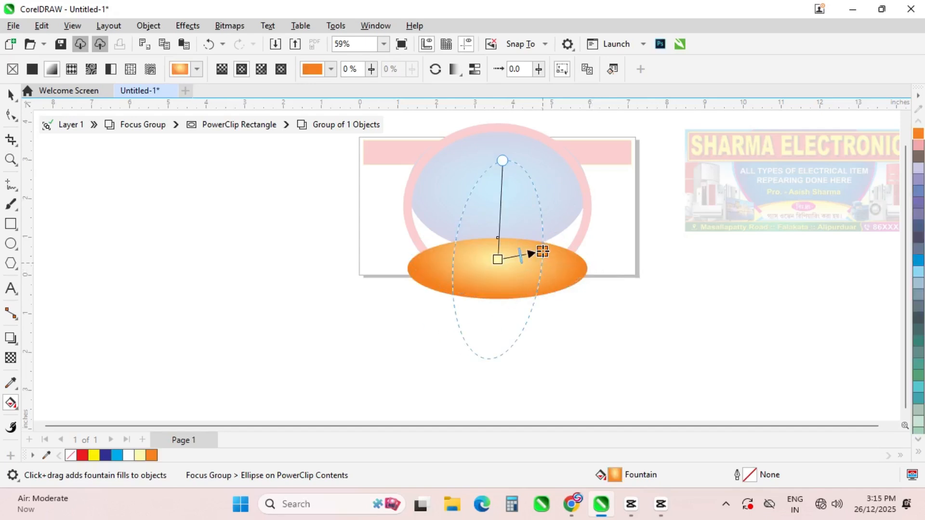
{"action": "left_click_drag", "start_coordinate": [533, 250], "coordinate": [343, 281]}
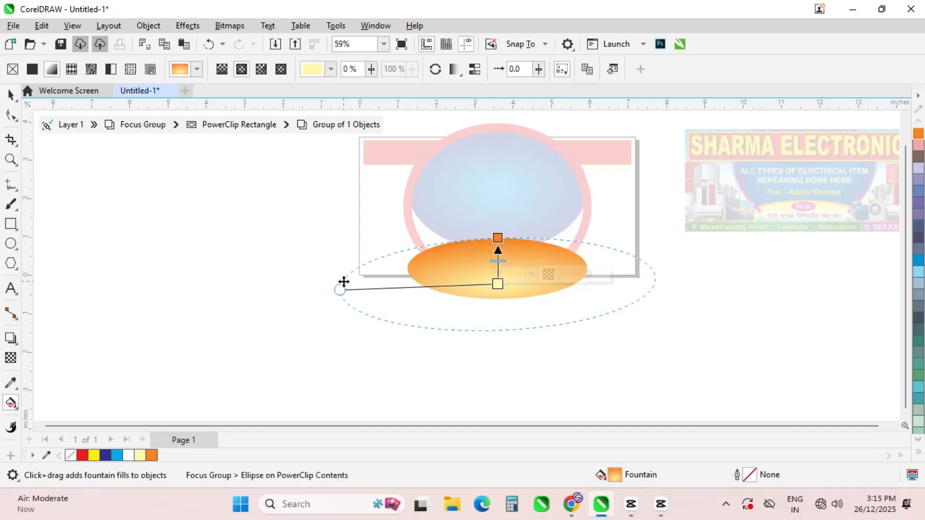
Nudge the orange oval down and make its top gradient stop pale yellow
{"action": "left_click", "coordinate": [43, 126]}
{"action": "left_click", "coordinate": [42, 124]}
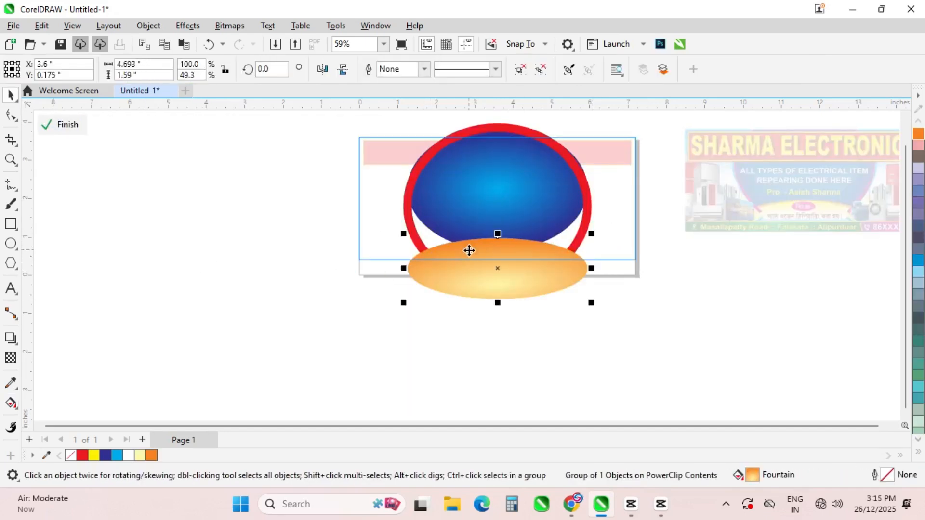
{"action": "left_click_drag", "start_coordinate": [469, 251], "coordinate": [469, 252]}
{"action": "key", "text": "Down"}
{"action": "key", "text": "Down"}
{"action": "key", "text": "Down"}
{"action": "key", "text": "Down"}
{"action": "key", "text": "Down"}
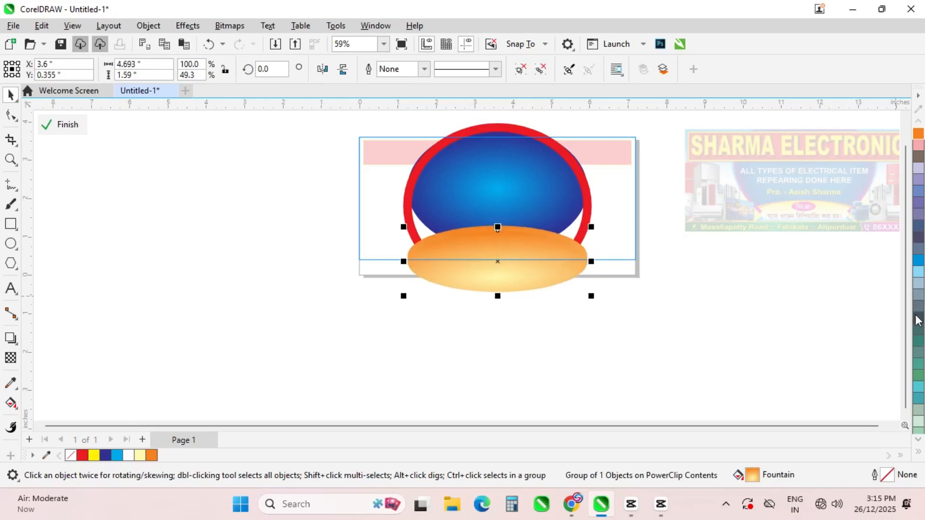
{"action": "left_click", "coordinate": [11, 403]}
{"action": "left_click", "coordinate": [497, 231]}
{"action": "left_click", "coordinate": [917, 451]}
{"action": "left_click", "coordinate": [893, 121]}
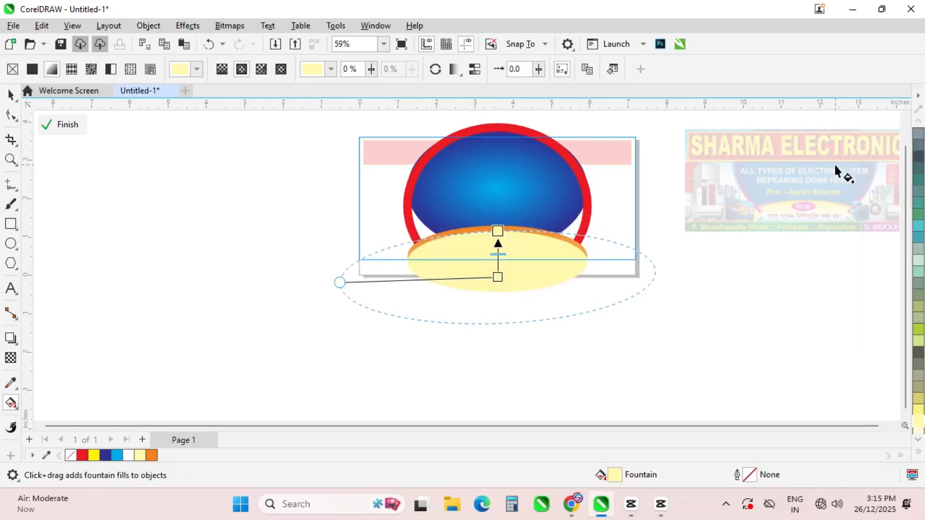
Mix a warmer orange-yellow for the gradient stop using CMYK values
{"action": "left_click", "coordinate": [519, 221]}
{"action": "left_click", "coordinate": [515, 248]}
{"action": "left_click", "coordinate": [554, 289]}
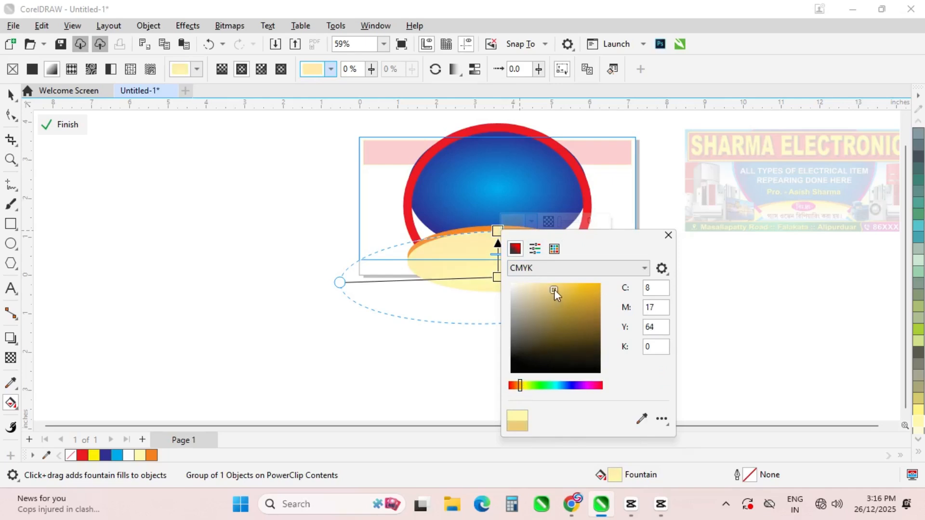
{"action": "left_click_drag", "start_coordinate": [553, 289], "coordinate": [588, 285]}
{"action": "left_click", "coordinate": [668, 235]}
Reposition the gold gradient's centre and widen its spread to the oval's edges
{"action": "left_click", "coordinate": [499, 275]}
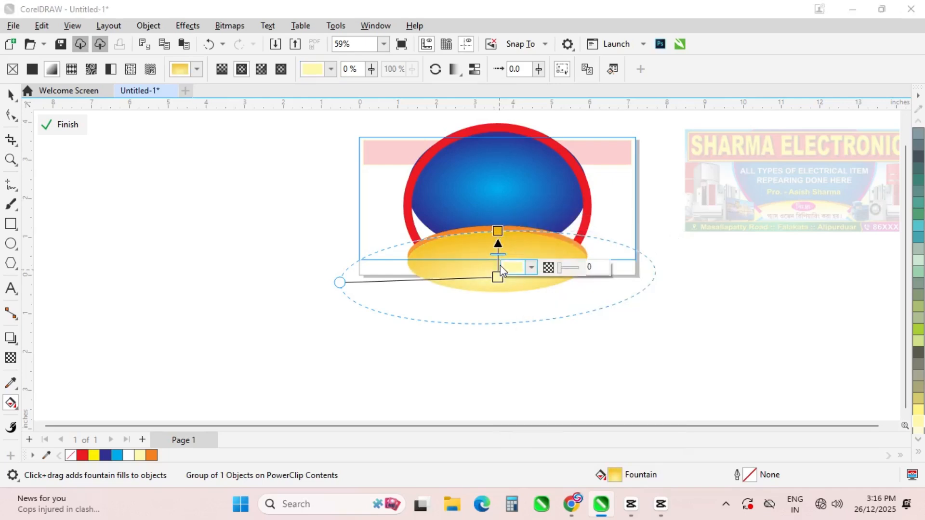
{"action": "mouse_move", "coordinate": [496, 278]}
{"action": "left_mouse_down"}
{"action": "mouse_move", "coordinate": [497, 255]}
{"action": "mouse_move", "coordinate": [497, 270]}
{"action": "left_mouse_up"}
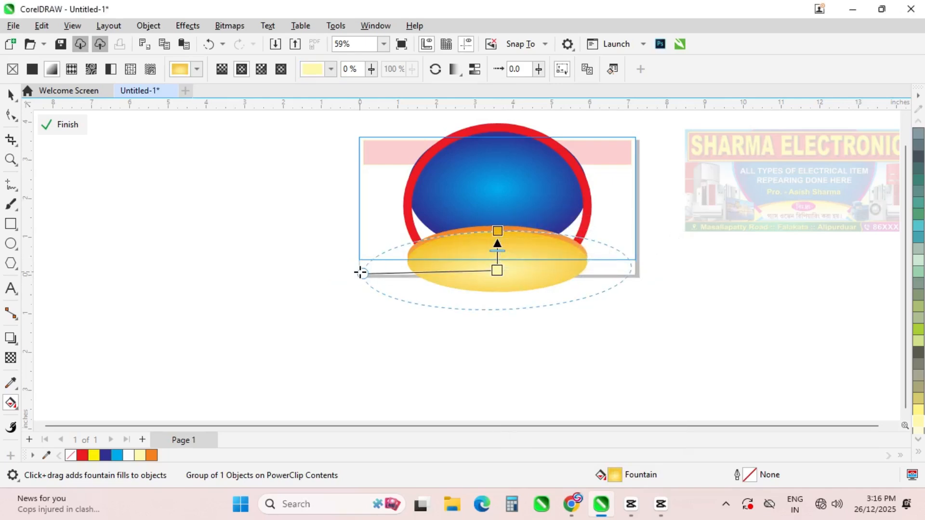
{"action": "left_click_drag", "start_coordinate": [362, 273], "coordinate": [408, 261]}
{"action": "left_click_drag", "start_coordinate": [498, 232], "coordinate": [498, 206]}
{"action": "left_click", "coordinate": [497, 269]}
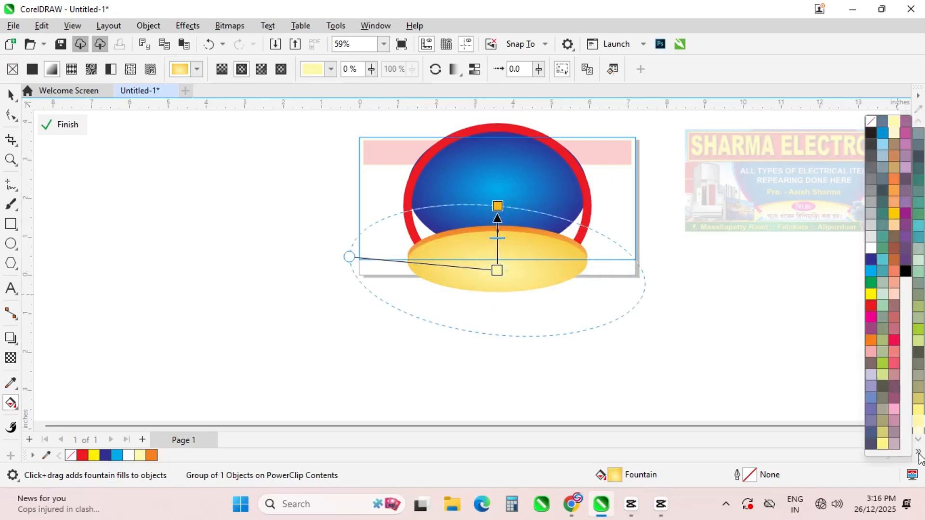
{"action": "key", "text": "space"}
{"action": "left_click", "coordinate": [63, 124]}
{"action": "left_click", "coordinate": [46, 127]}
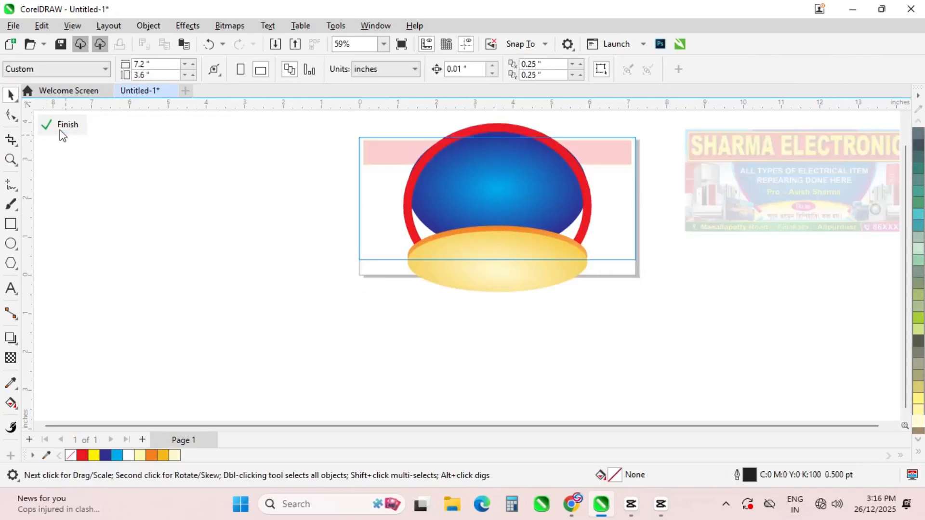
Make the yellow oval narrower and nudge it down and left
{"action": "double_click", "coordinate": [499, 267]}
{"action": "left_click", "coordinate": [499, 270]}
{"action": "mouse_move", "coordinate": [591, 258]}
{"action": "left_mouse_down"}
{"action": "mouse_move", "coordinate": [582, 261]}
{"action": "mouse_move", "coordinate": [591, 264]}
{"action": "left_mouse_up"}
{"action": "scroll", "coordinate": [578, 255], "scroll_direction": "up", "scroll_amount": 2}
{"action": "key", "text": "Down"}
{"action": "key", "text": "Down"}
{"action": "key", "text": "Down"}
{"action": "key", "text": "Down"}
{"action": "key", "text": "Left"}
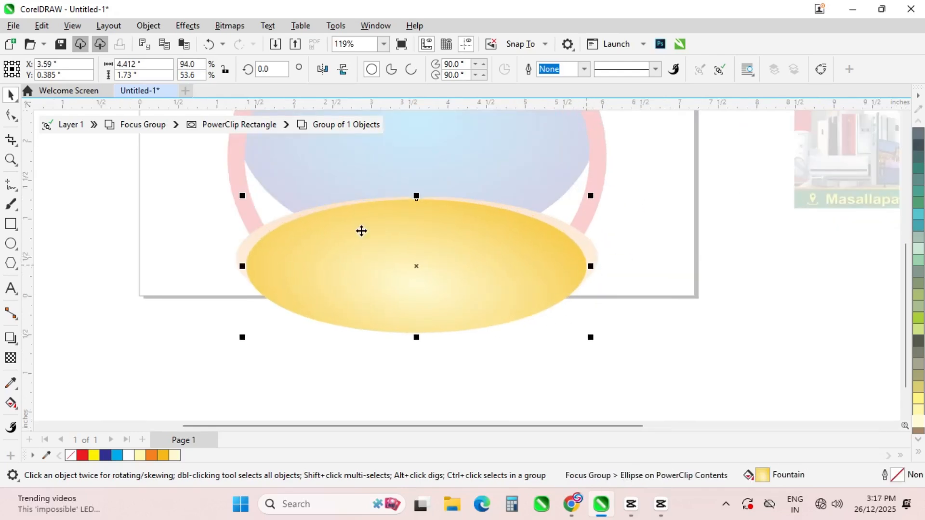
{"action": "left_click", "coordinate": [47, 125]}
{"action": "left_click", "coordinate": [54, 130]}
Round the corners of the red header bar
{"action": "scroll", "coordinate": [337, 345], "scroll_direction": "down", "scroll_amount": 2}
{"action": "double_click", "coordinate": [366, 150]}
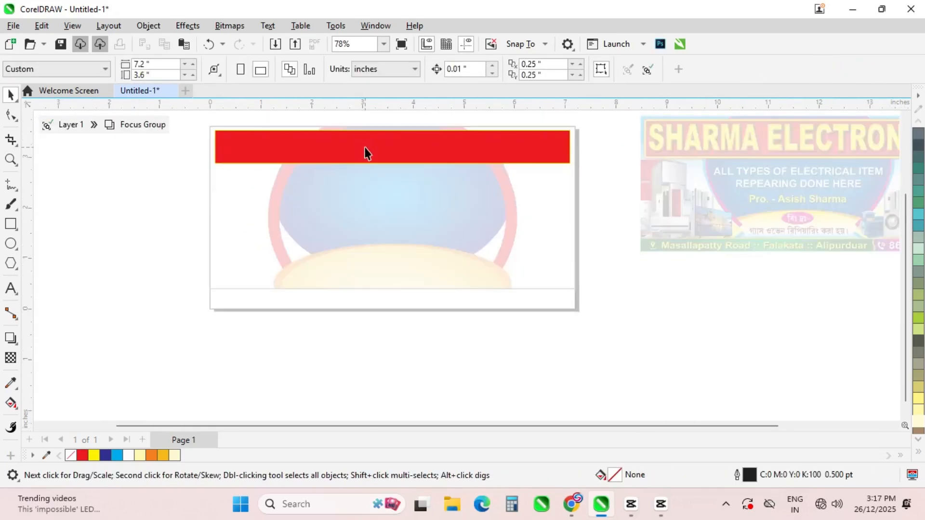
{"action": "left_click", "coordinate": [366, 151]}
{"action": "left_click", "coordinate": [11, 116]}
{"action": "scroll", "coordinate": [215, 131], "scroll_direction": "up", "scroll_amount": 2}
{"action": "left_click_drag", "start_coordinate": [215, 130], "coordinate": [217, 136]}
{"action": "left_click", "coordinate": [11, 95]}
{"action": "double_click", "coordinate": [91, 219]}
Fill the background rectangle with a teal-to-white gradient and open its clipped contents
{"action": "scroll", "coordinate": [269, 213], "scroll_direction": "down", "scroll_amount": 2}
{"action": "left_click", "coordinate": [269, 213]}
{"action": "left_click", "coordinate": [918, 215]}
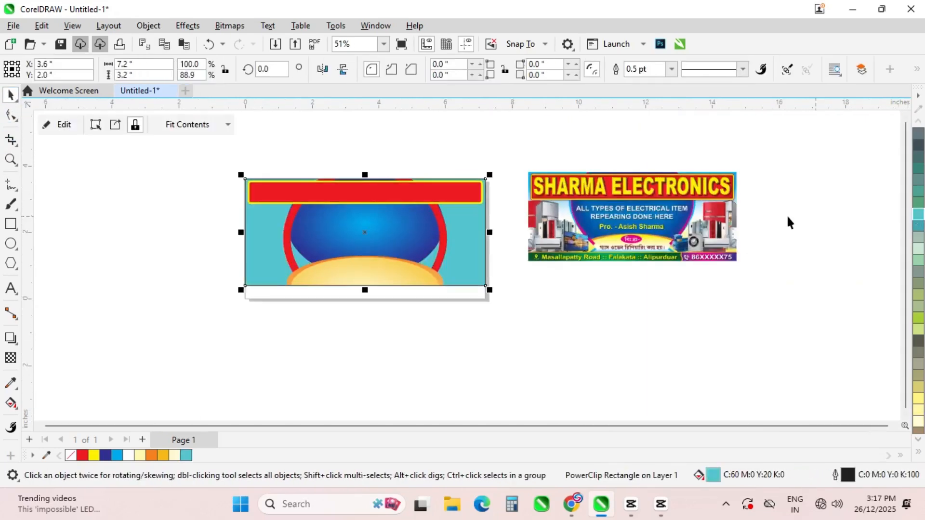
{"action": "left_click", "coordinate": [11, 403]}
{"action": "left_click_drag", "start_coordinate": [468, 186], "coordinate": [459, 252]}
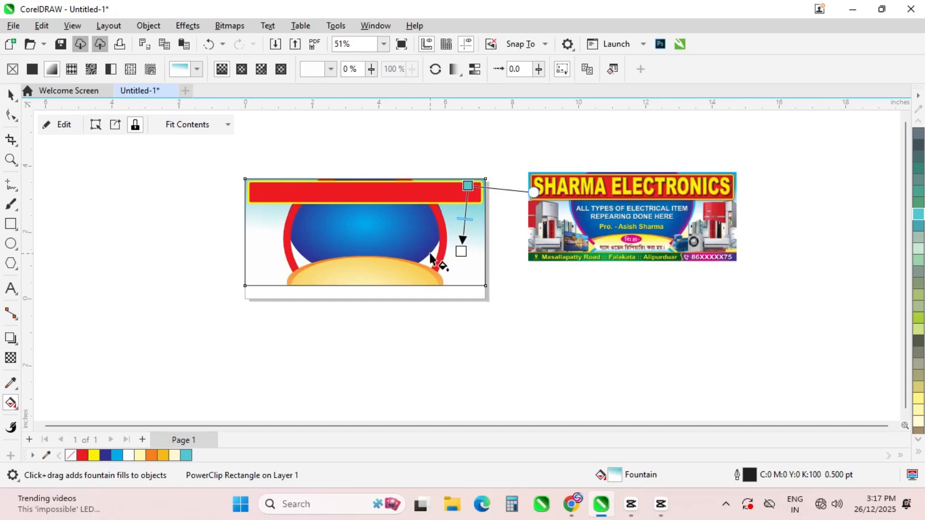
{"action": "left_click", "coordinate": [51, 124]}
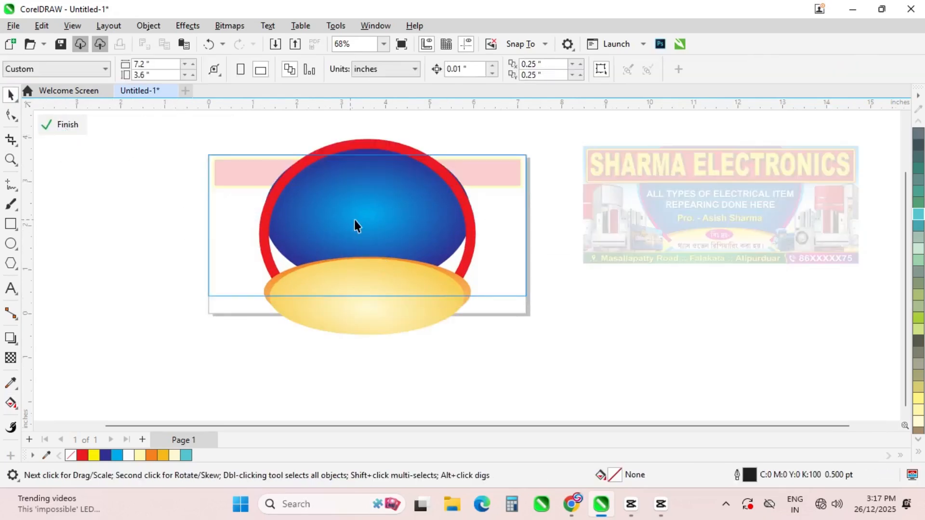
Stretch the blue globe taller, give the red ring a 12 pt outline and shorten it to fit
{"action": "left_click", "coordinate": [425, 243]}
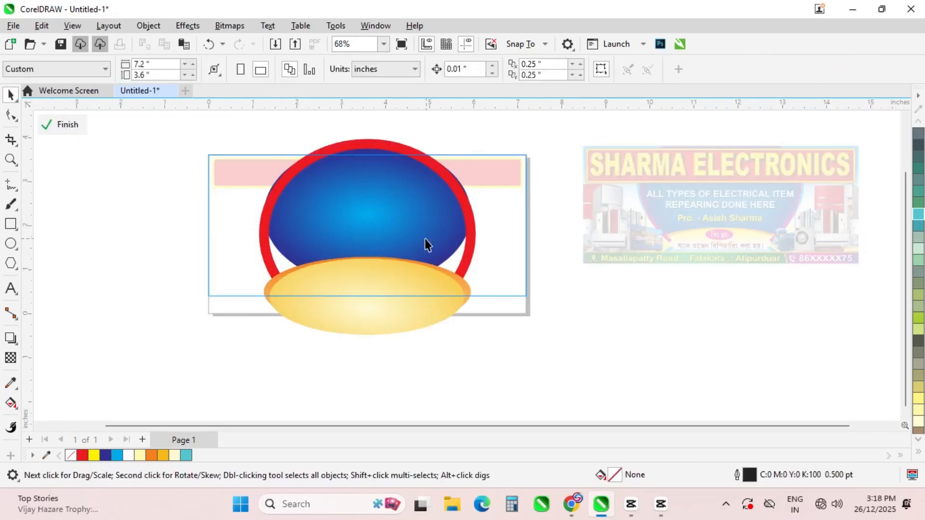
{"action": "left_click_drag", "start_coordinate": [367, 289], "coordinate": [373, 323]}
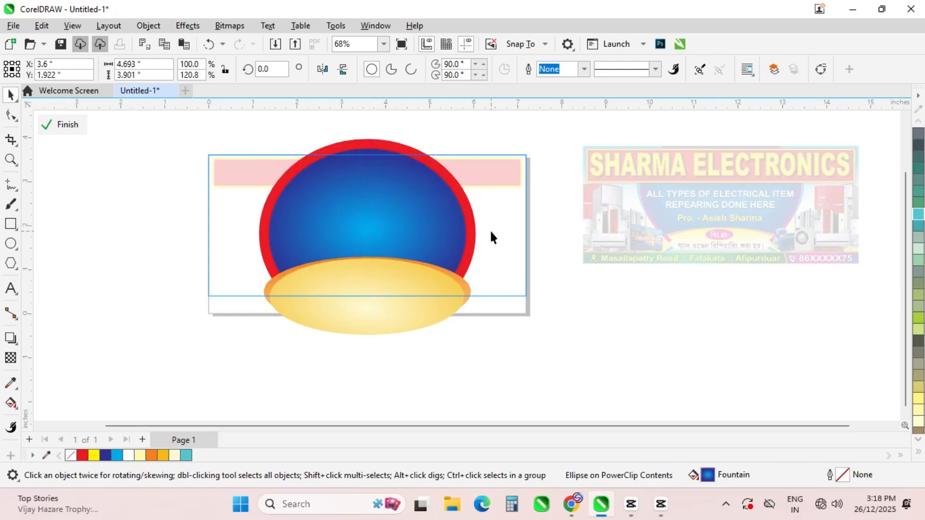
{"action": "double_click", "coordinate": [466, 210]}
{"action": "left_click", "coordinate": [465, 211]}
{"action": "left_click", "coordinate": [583, 69]}
{"action": "left_click", "coordinate": [546, 195]}
{"action": "left_click", "coordinate": [584, 69]}
{"action": "left_click", "coordinate": [584, 69]}
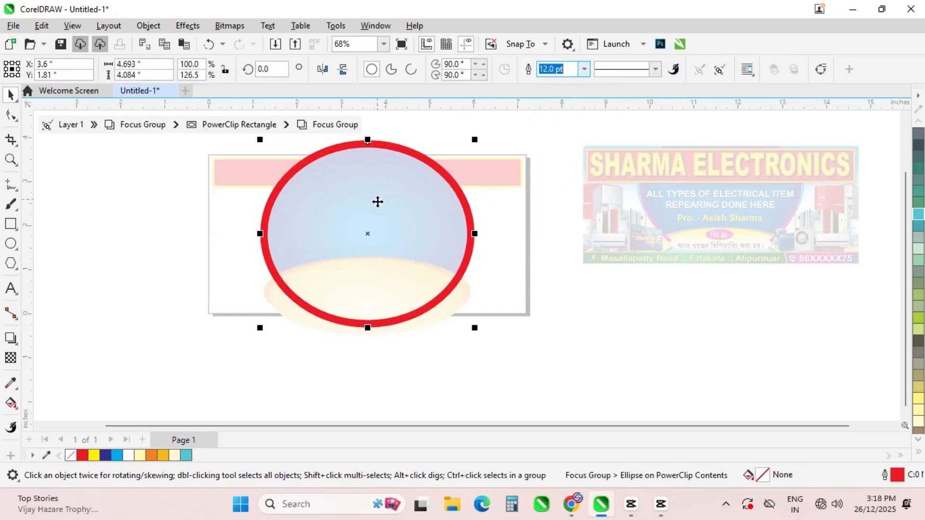
{"action": "left_click_drag", "start_coordinate": [368, 327], "coordinate": [368, 300]}
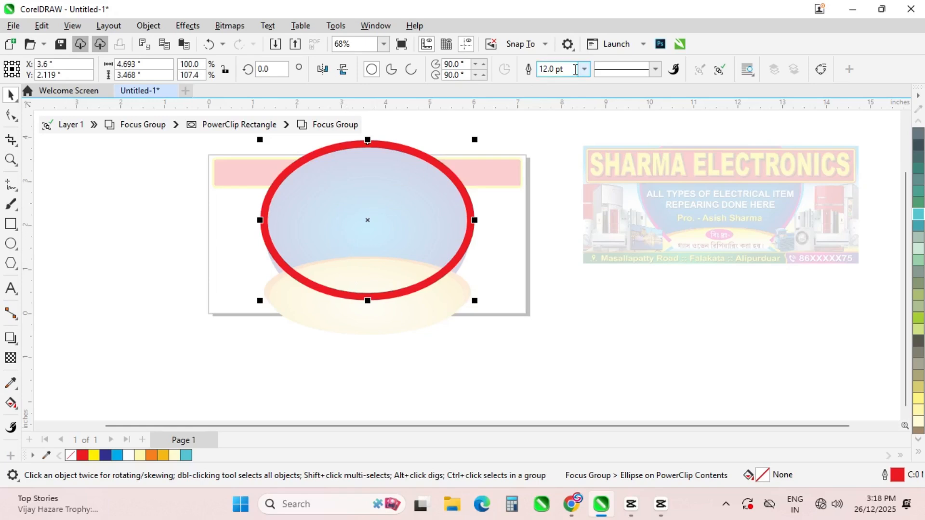
Try dashed outline styles on the red ring, then settle on a solid 3 pt outline
{"action": "left_click", "coordinate": [654, 69]}
{"action": "left_click", "coordinate": [650, 113]}
{"action": "left_click", "coordinate": [654, 69]}
{"action": "left_click", "coordinate": [649, 141]}
{"action": "left_click", "coordinate": [655, 69]}
{"action": "left_click", "coordinate": [638, 187]}
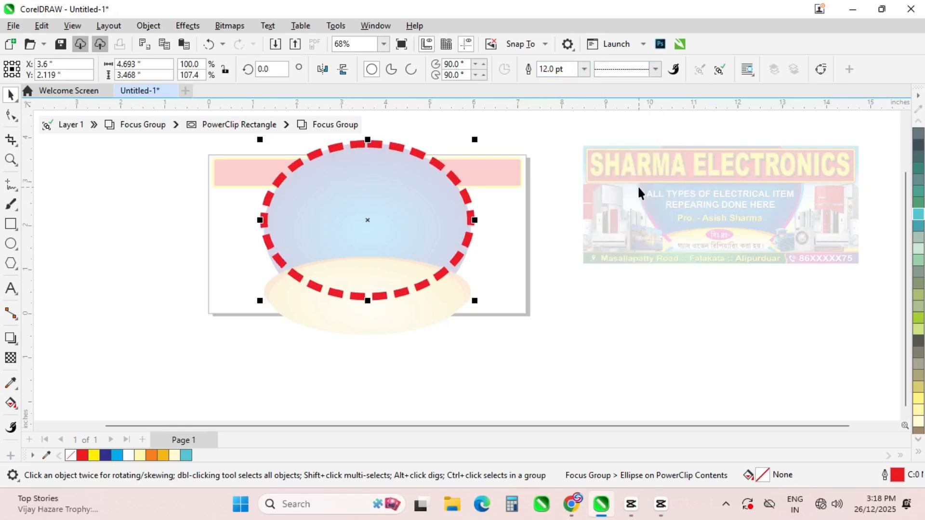
{"action": "left_click", "coordinate": [655, 69]}
{"action": "left_click", "coordinate": [655, 92]}
{"action": "left_click", "coordinate": [582, 69]}
{"action": "left_click", "coordinate": [554, 155]}
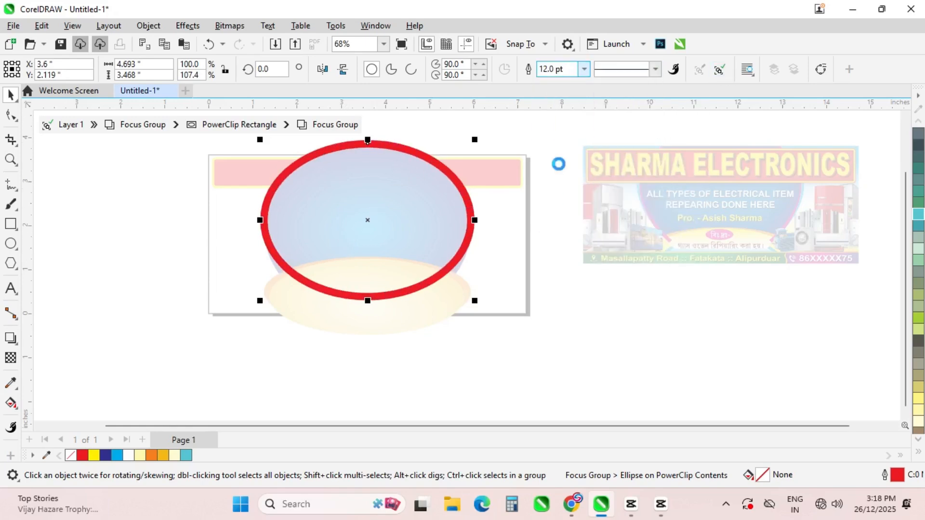
Finish editing the PowerClip contents and clear the selection
{"action": "left_click", "coordinate": [47, 124]}
{"action": "left_click", "coordinate": [145, 186]}
{"action": "scroll", "coordinate": [454, 262], "scroll_direction": "up", "scroll_amount": 2}
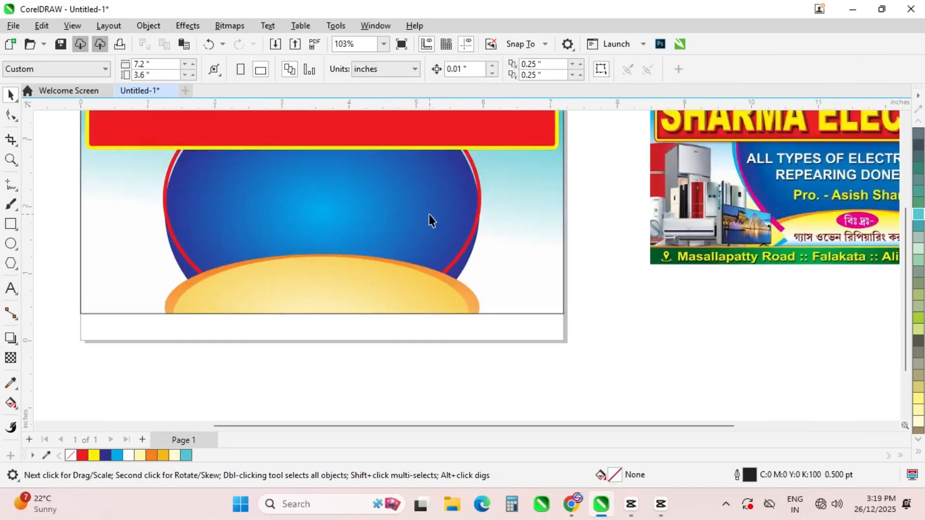
Save the drawing as kamal banner.cdr
{"action": "scroll", "coordinate": [390, 224], "scroll_direction": "down", "scroll_amount": 1}
{"action": "key", "text": "ctrl+a"}
{"action": "key", "text": "ctrl+s"}
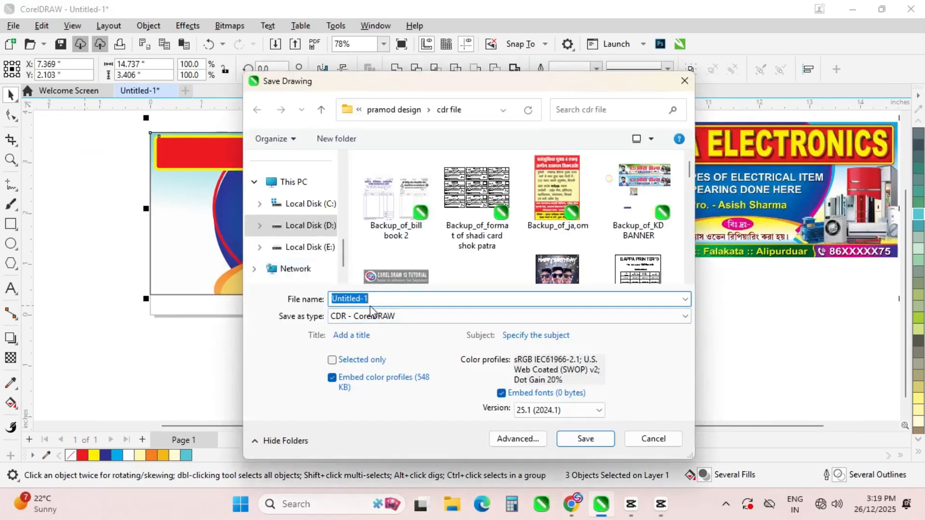
{"action": "type", "text": "kamal banner"}
{"action": "left_click", "coordinate": [585, 438]}
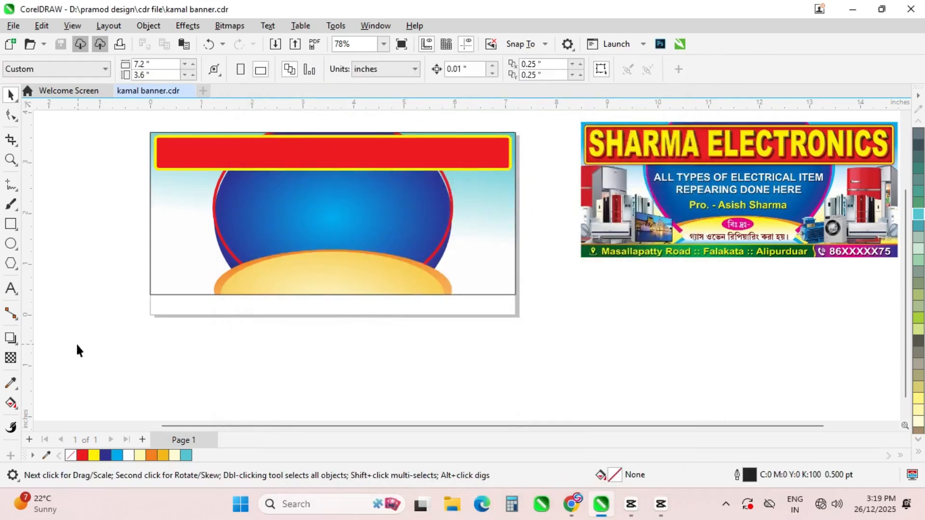
Add a Hindi shop-name text line and set it in the RAJ 03 font
{"action": "key", "text": "F8"}
{"action": "type", "text": "Jh"}
{"action": "key", "text": "ctrl+a"}
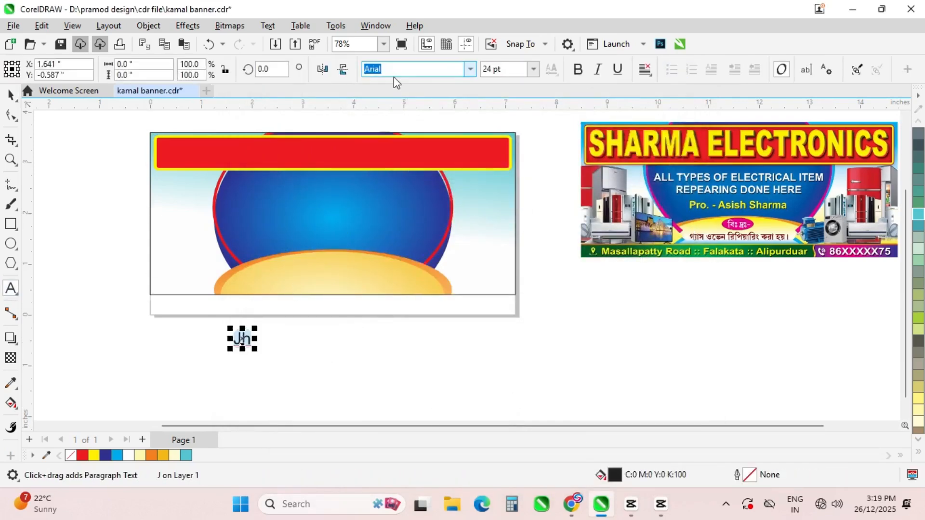
{"action": "type", "text": "raj 03"}
{"action": "key", "text": "Return"}
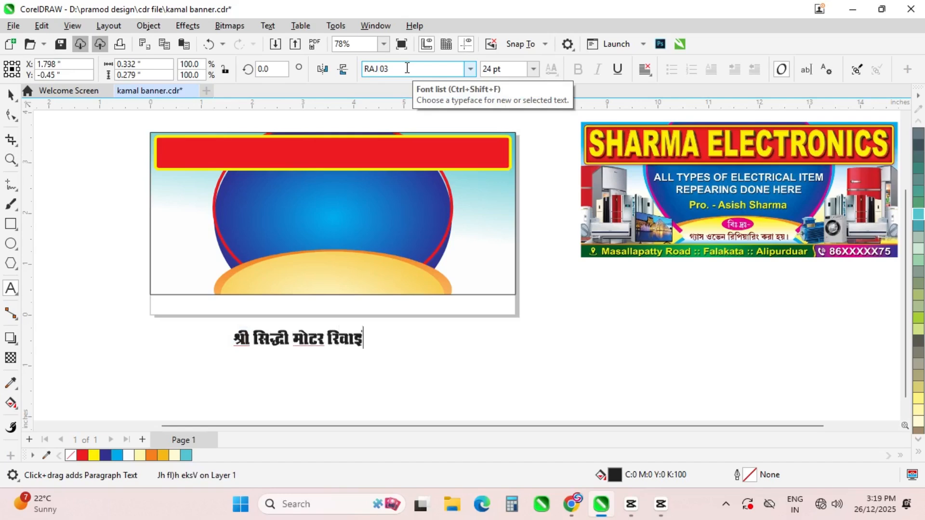
Finish the heading text, move it onto the red bar, stretch it across and centre it there
{"action": "type", "text": "lYyh"}
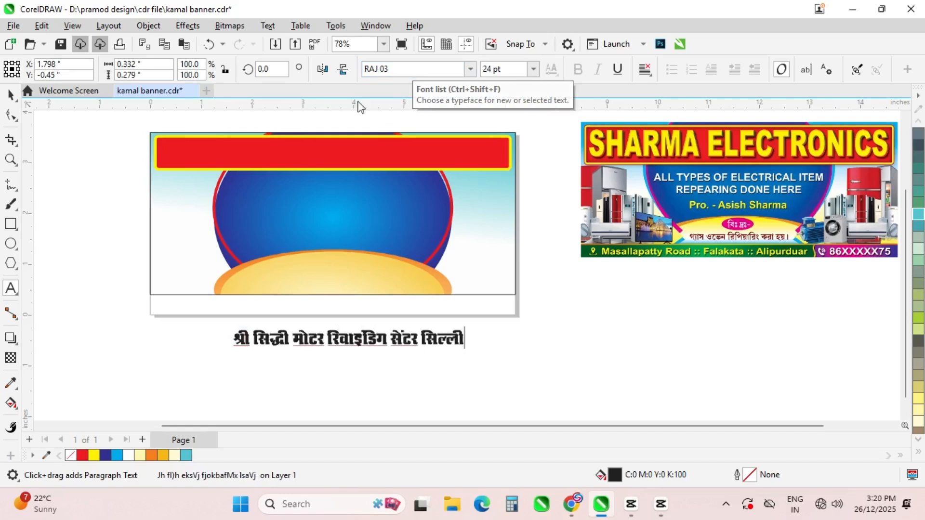
{"action": "left_click", "coordinate": [11, 95]}
{"action": "left_click_drag", "start_coordinate": [349, 340], "coordinate": [317, 155]}
{"action": "scroll", "coordinate": [345, 134], "scroll_direction": "up", "scroll_amount": 2}
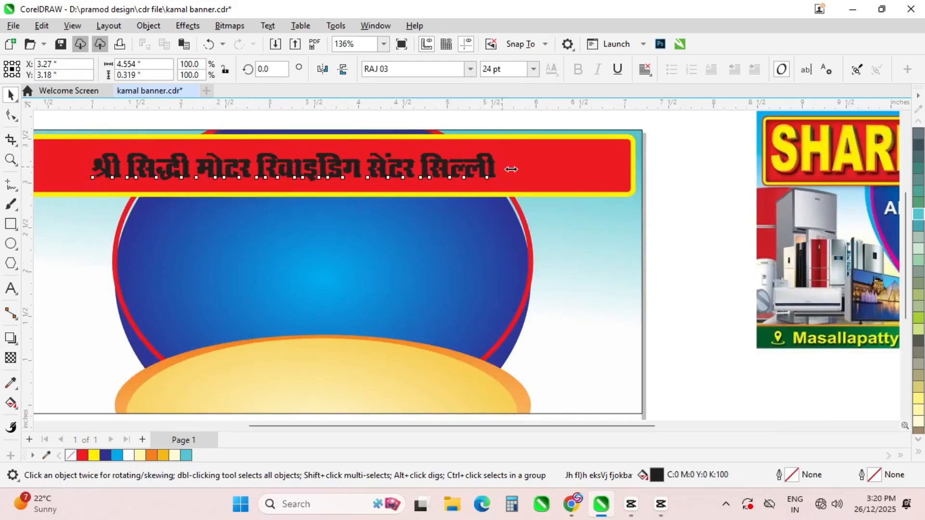
{"action": "left_click_drag", "start_coordinate": [505, 169], "coordinate": [593, 169]}
{"action": "scroll", "coordinate": [485, 183], "scroll_direction": "down", "scroll_amount": 1}
{"action": "left_click", "coordinate": [485, 187], "text": "shift"}
{"action": "key", "text": "c"}
{"action": "key", "text": "e"}
Stretch the heading taller so it fills the red bar
{"action": "left_click", "coordinate": [680, 273]}
{"action": "left_click", "coordinate": [159, 168]}
{"action": "key", "text": "F8"}
{"action": "left_click", "coordinate": [11, 95]}
{"action": "scroll", "coordinate": [359, 182], "scroll_direction": "up", "scroll_amount": 1}
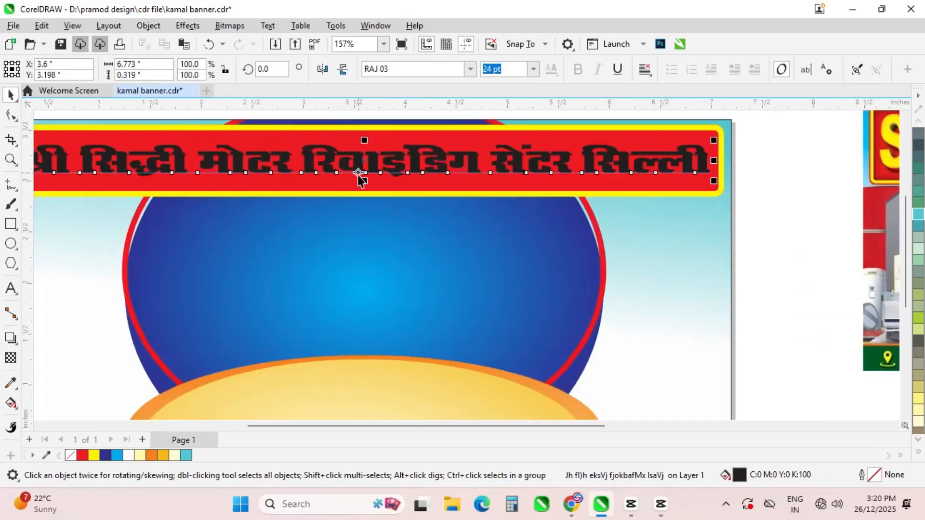
{"action": "left_click_drag", "start_coordinate": [364, 181], "coordinate": [364, 187]}
Correct the heading's spelling by adding the missing anusvara
{"action": "left_click", "coordinate": [11, 288]}
{"action": "left_click", "coordinate": [450, 159]}
{"action": "type", "text": "a"}
{"action": "key", "text": "ctrl+space"}
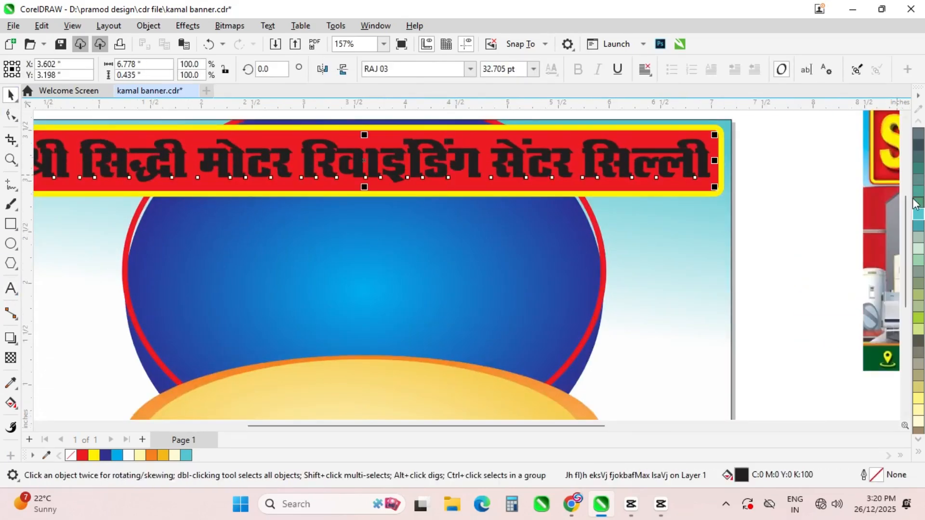
Fill the heading cream and save the drawing
{"action": "left_click", "coordinate": [918, 409]}
{"action": "scroll", "coordinate": [399, 241], "scroll_direction": "down", "scroll_amount": 3}
{"action": "scroll", "coordinate": [300, 192], "scroll_direction": "up", "scroll_amount": 1}
{"action": "left_click", "coordinate": [68, 241]}
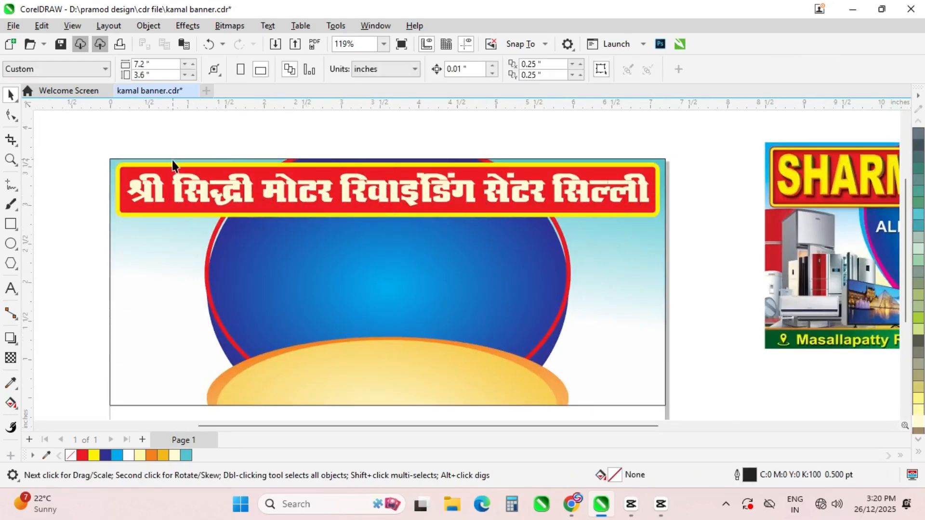
{"action": "key", "text": "ctrl+a"}
{"action": "left_click", "coordinate": [77, 263]}
{"action": "key", "text": "ctrl+s"}
{"action": "scroll", "coordinate": [202, 137], "scroll_direction": "down", "scroll_amount": 1}
{"action": "scroll", "coordinate": [459, 221], "scroll_direction": "down", "scroll_amount": 1}
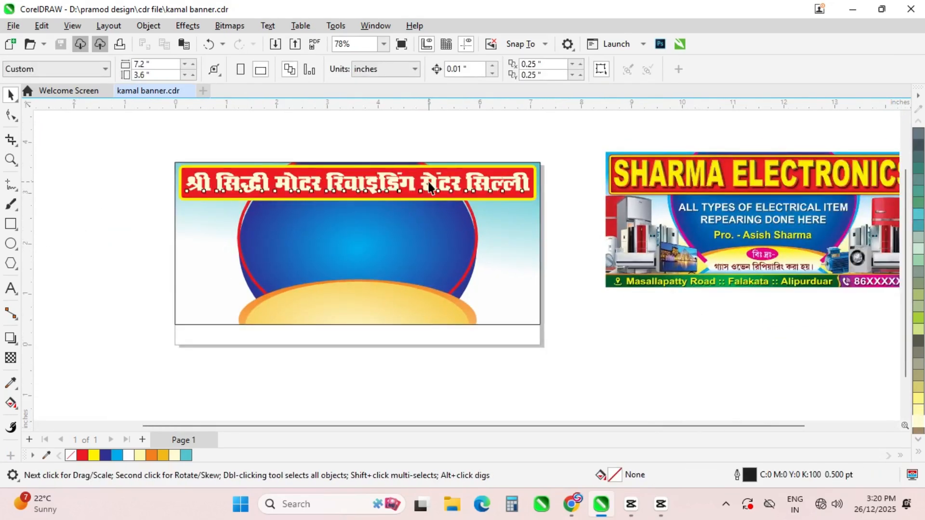
Duplicate the heading in place and fill the copy yellow from the full palette
{"action": "left_click", "coordinate": [429, 183]}
{"action": "key", "text": "plus"}
{"action": "left_click", "coordinate": [918, 451]}
{"action": "left_click", "coordinate": [871, 293]}
{"action": "scroll", "coordinate": [433, 174], "scroll_direction": "up", "scroll_amount": 6}
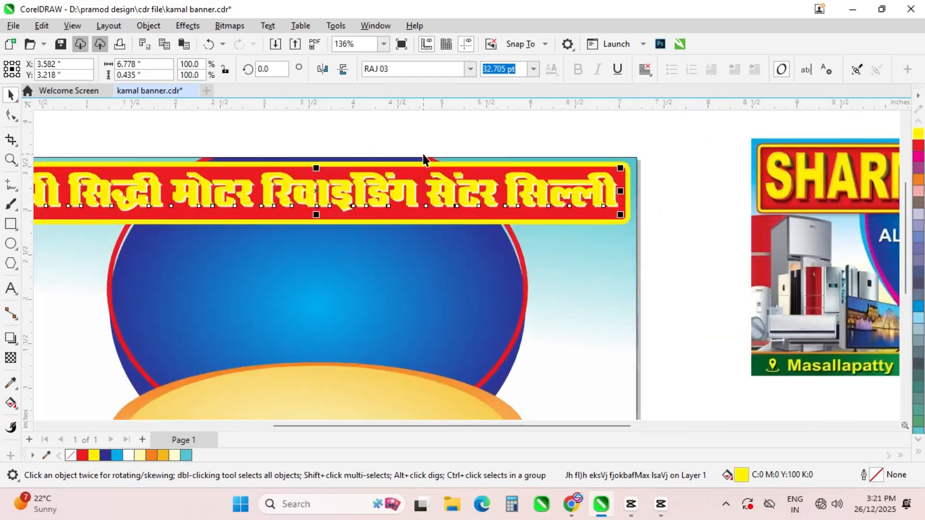
Add a thin outward contour around the heading and change the contour colour
{"action": "left_click", "coordinate": [10, 338]}
{"action": "left_click", "coordinate": [53, 353]}
{"action": "left_click_drag", "start_coordinate": [281, 209], "coordinate": [282, 212]}
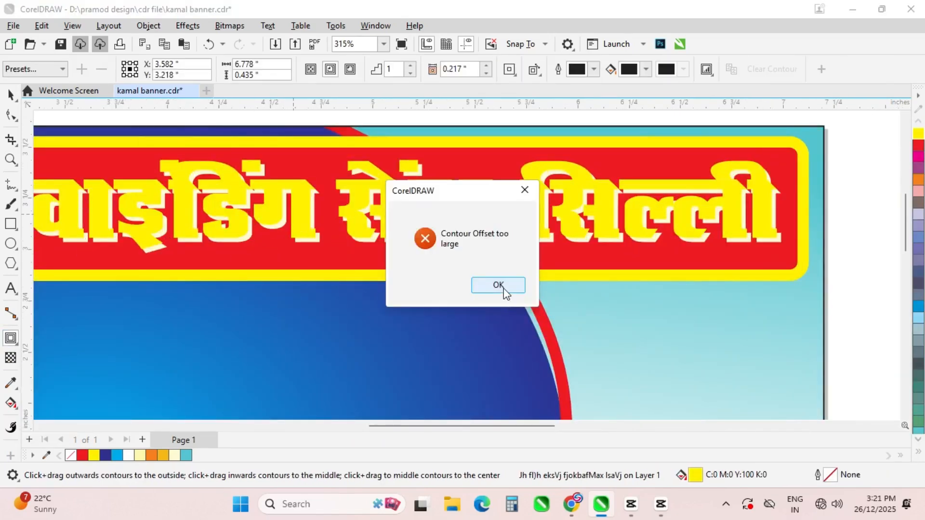
{"action": "left_click", "coordinate": [499, 287]}
{"action": "mouse_move", "coordinate": [276, 164]}
{"action": "left_mouse_down"}
{"action": "mouse_move", "coordinate": [275, 150]}
{"action": "mouse_move", "coordinate": [271, 158]}
{"action": "left_mouse_up"}
{"action": "scroll", "coordinate": [300, 202], "scroll_direction": "down", "scroll_amount": 2}
{"action": "left_click", "coordinate": [645, 69]}
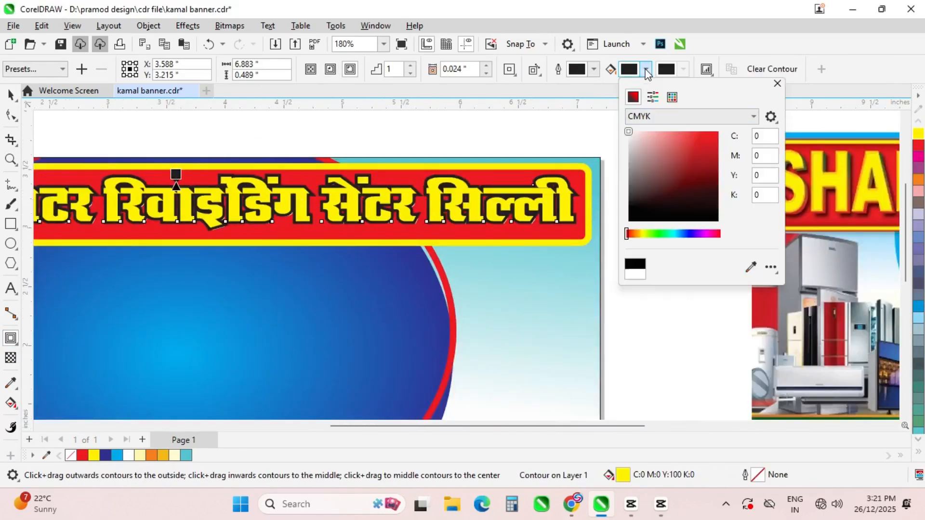
{"action": "left_click", "coordinate": [620, 132]}
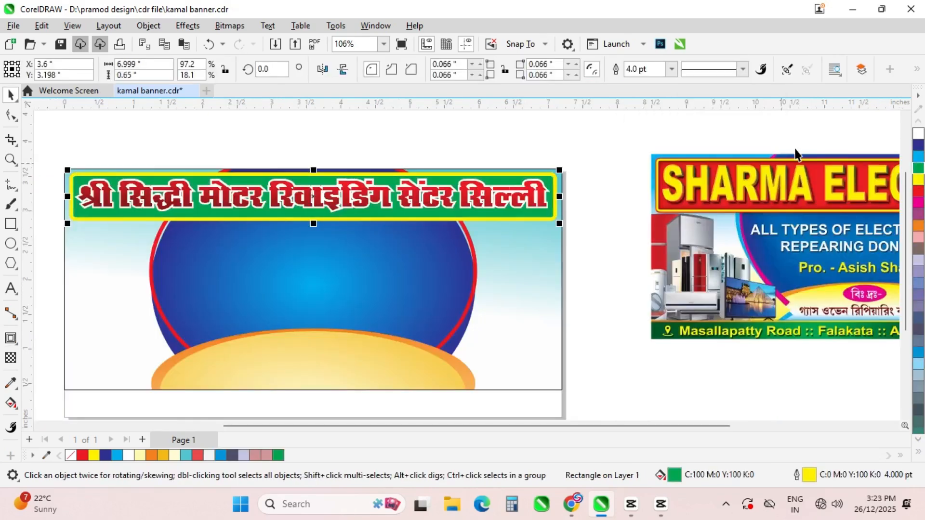
Try blue, yellow, green, light blue and red fills on the header bar, ending on yellow
{"action": "left_click", "coordinate": [917, 145]}
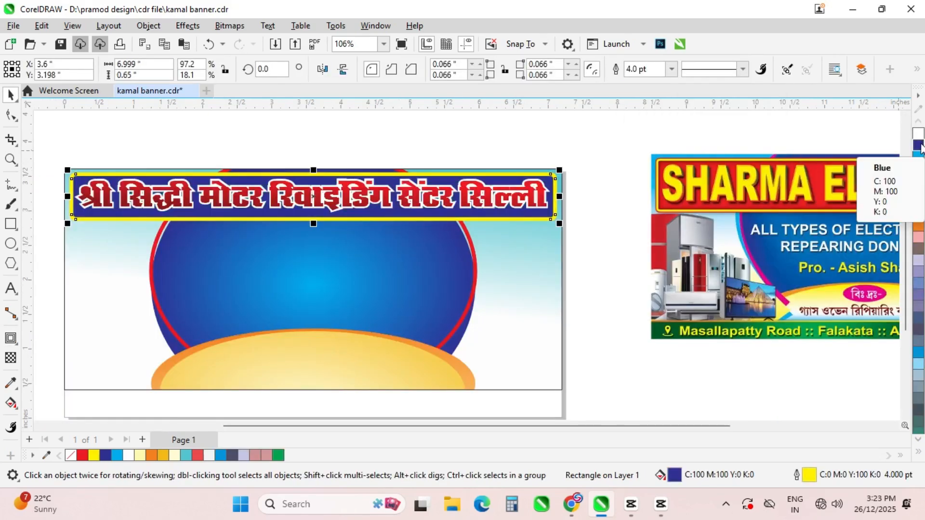
{"action": "left_click", "coordinate": [917, 180]}
{"action": "left_click", "coordinate": [917, 168]}
{"action": "left_click", "coordinate": [918, 351]}
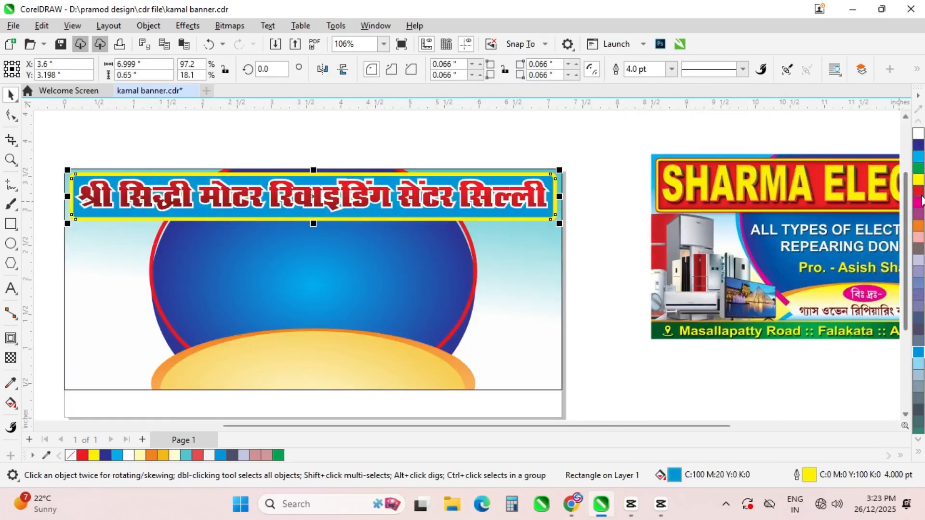
{"action": "left_click", "coordinate": [917, 192]}
{"action": "left_click", "coordinate": [916, 181]}
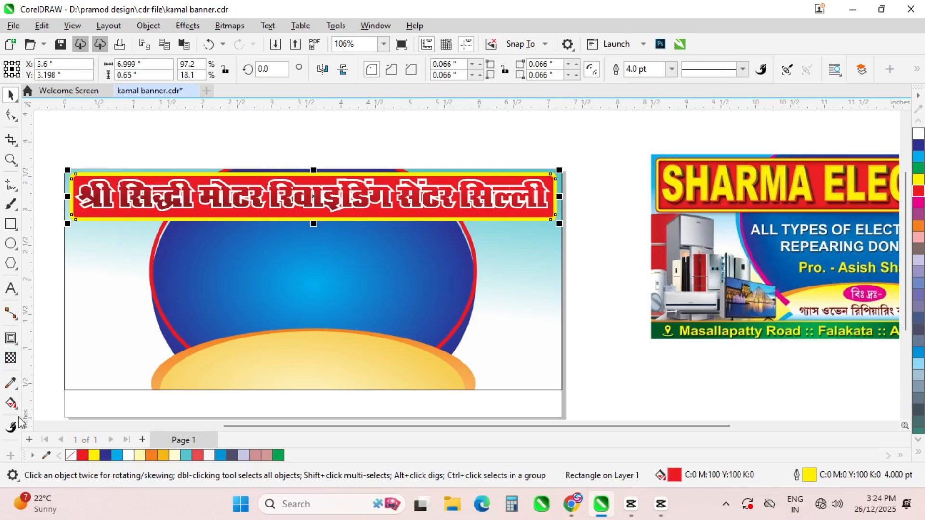
Drag an elliptical fountain fill across the header bar, shading red into orange-yellow
{"action": "left_click", "coordinate": [10, 403]}
{"action": "left_click_drag", "start_coordinate": [313, 197], "coordinate": [581, 195]}
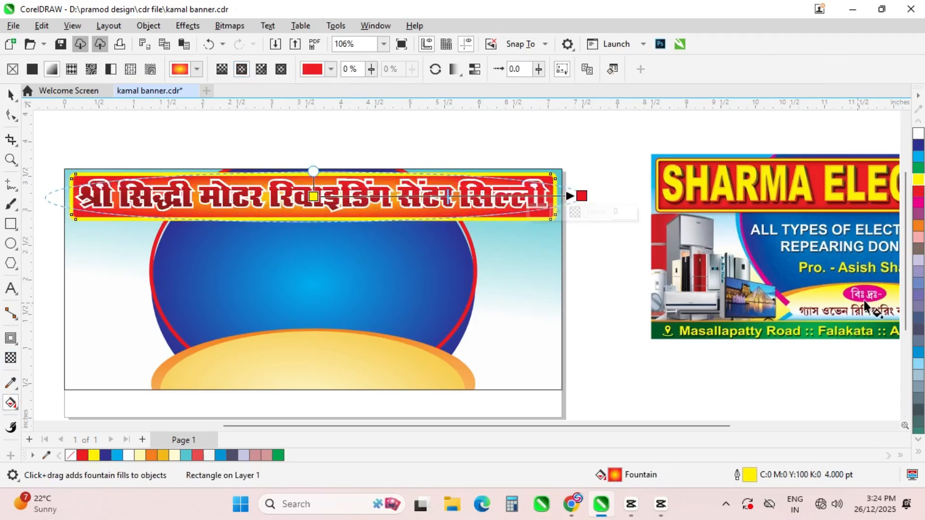
{"action": "key", "text": "space"}
{"action": "key", "text": "ctrl+a"}
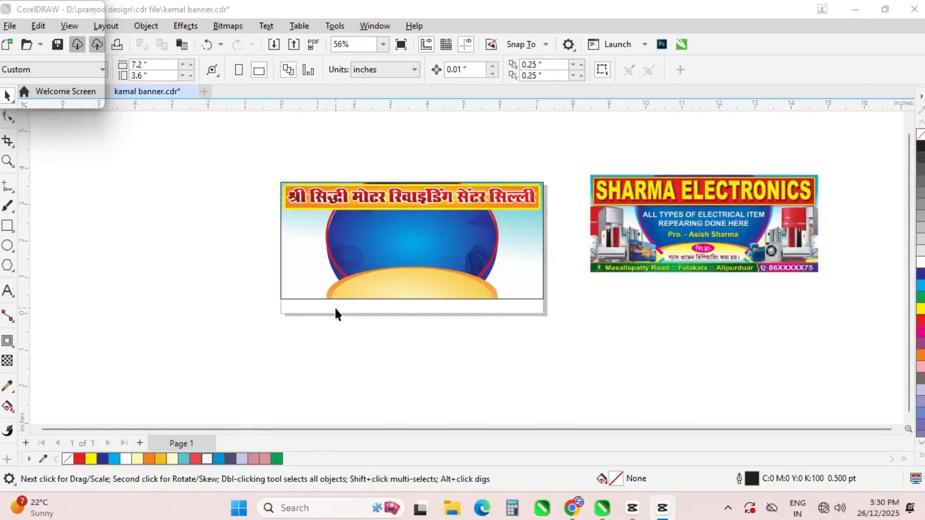
Nudge the header title group slightly lower and save kamal banner.cdr
{"action": "scroll", "coordinate": [336, 313], "scroll_direction": "up", "scroll_amount": 3}
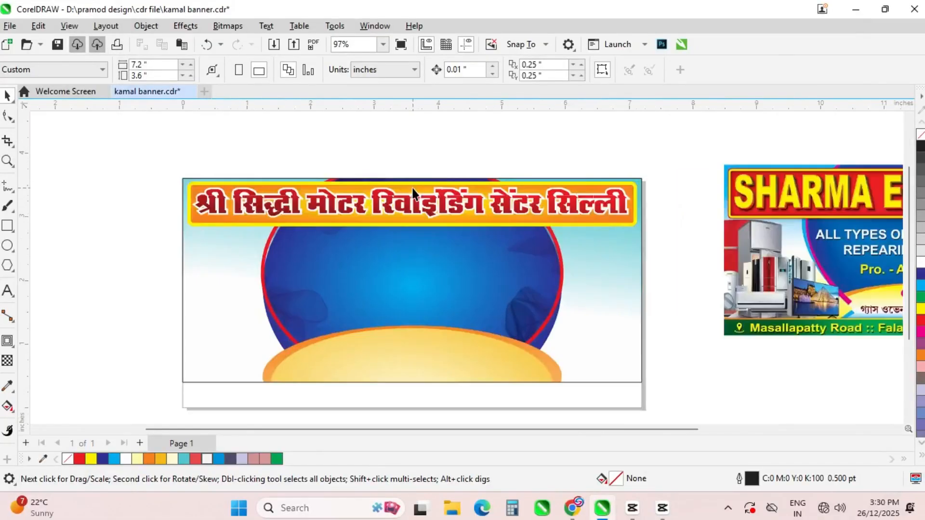
{"action": "scroll", "coordinate": [302, 303], "scroll_direction": "down", "scroll_amount": 1}
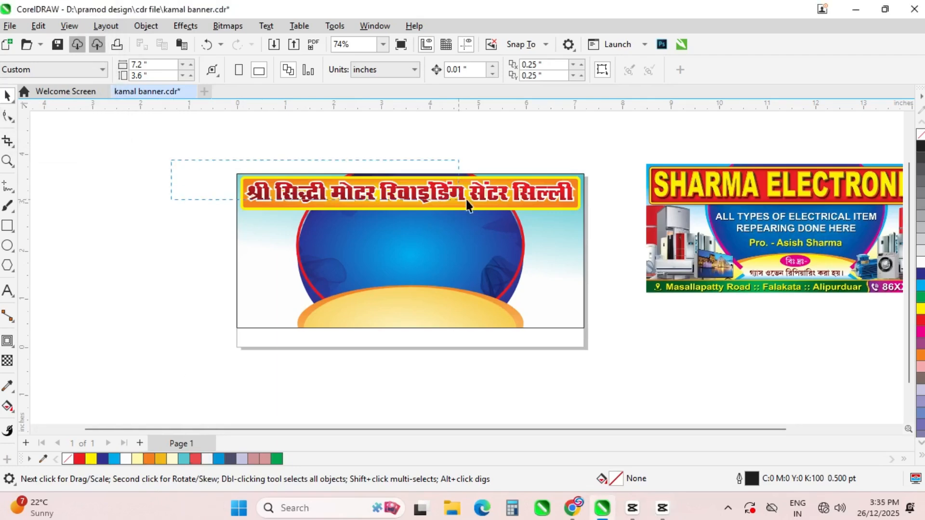
{"action": "left_click", "coordinate": [467, 204]}
{"action": "scroll", "coordinate": [463, 173], "scroll_direction": "up", "scroll_amount": 1}
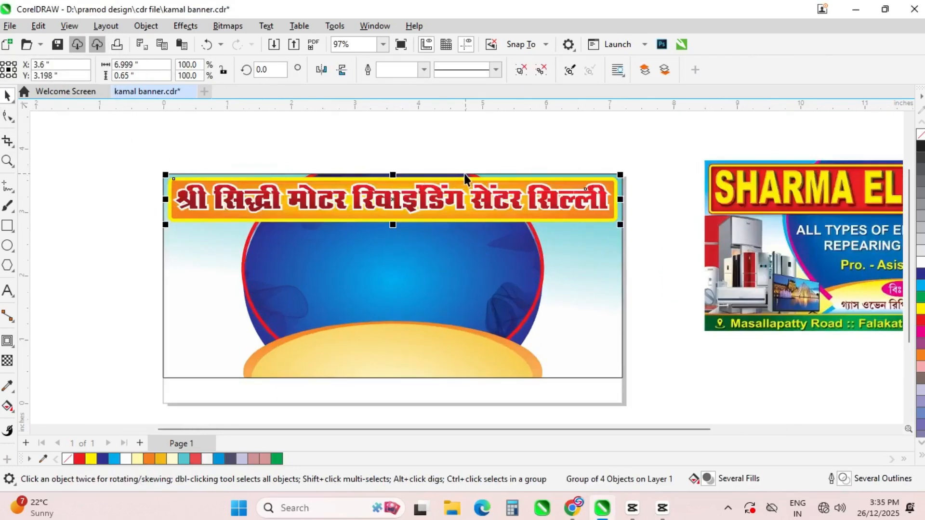
{"action": "left_click", "coordinate": [73, 291]}
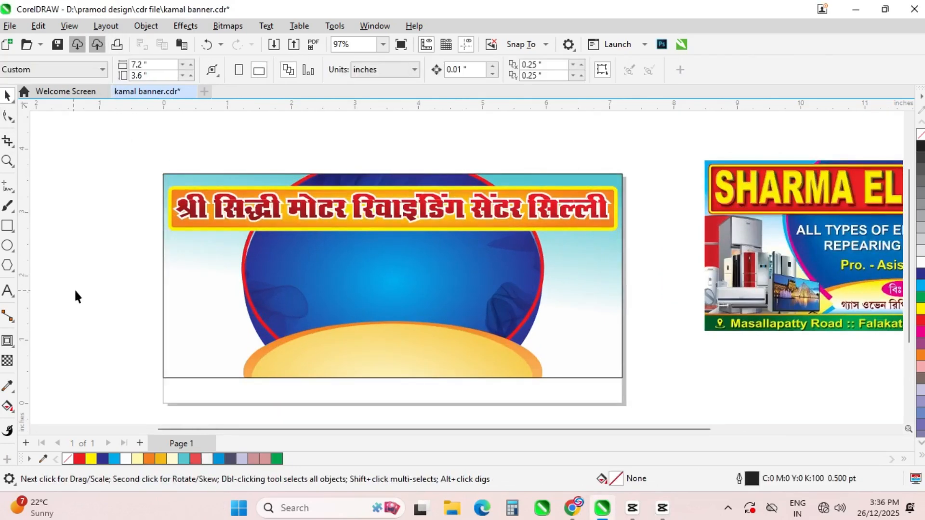
{"action": "scroll", "coordinate": [359, 153], "scroll_direction": "down", "scroll_amount": 1}
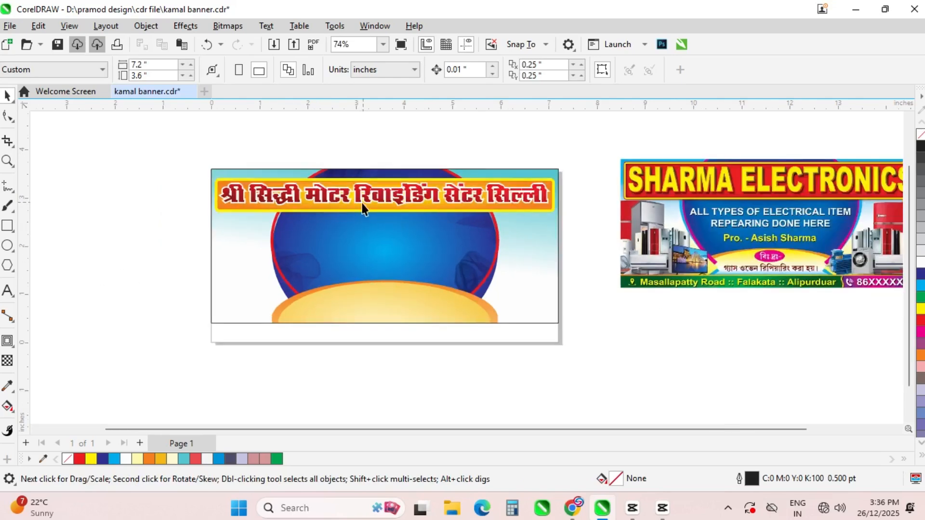
{"action": "left_click_drag", "start_coordinate": [345, 193], "coordinate": [347, 197]}
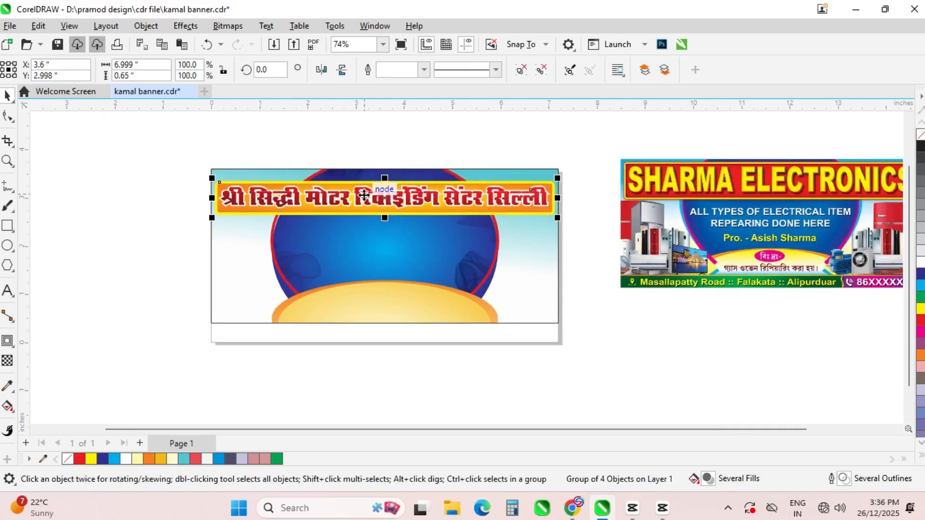
{"action": "left_click", "coordinate": [184, 235]}
{"action": "key", "text": "ctrl+s"}
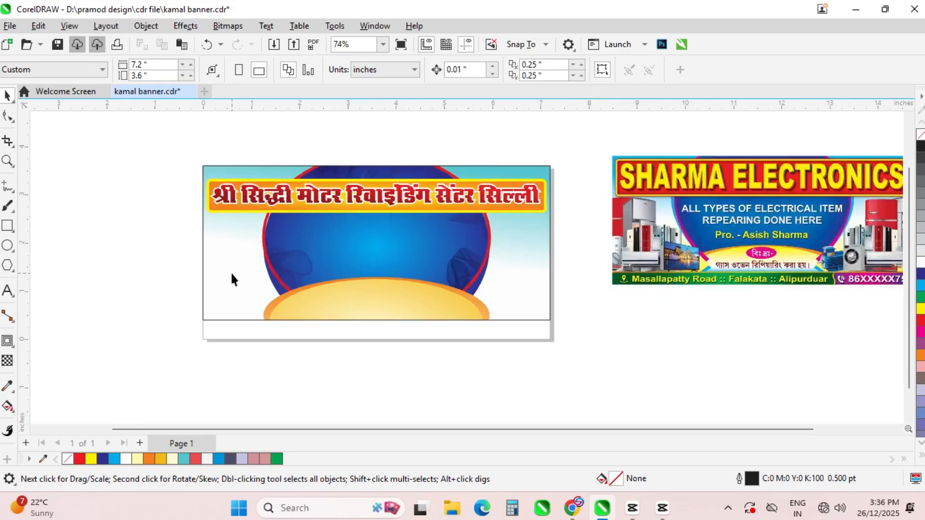
{"action": "left_click", "coordinate": [13, 297]}
Type the four-line Hindi services paragraph in the MINNO-GOPI-02 font
{"action": "left_click", "coordinate": [402, 69]}
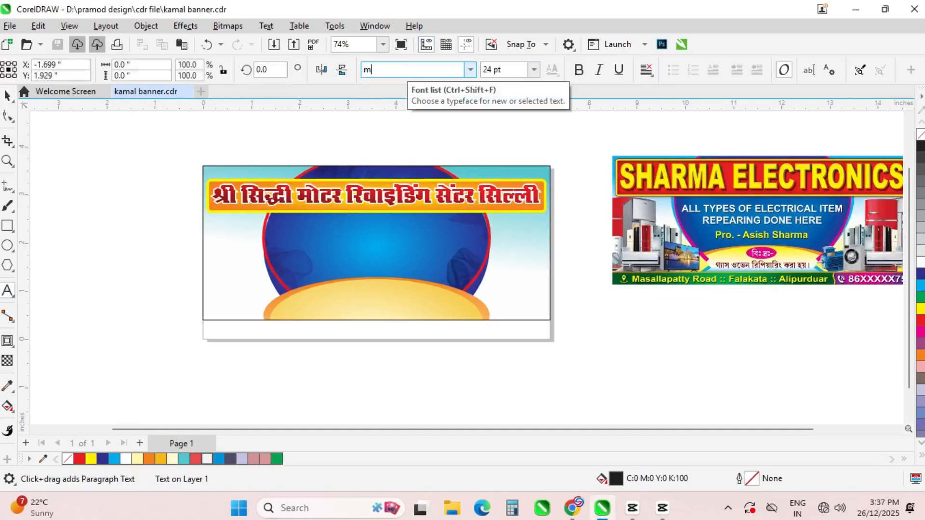
{"action": "type", "text": "minnogek"}
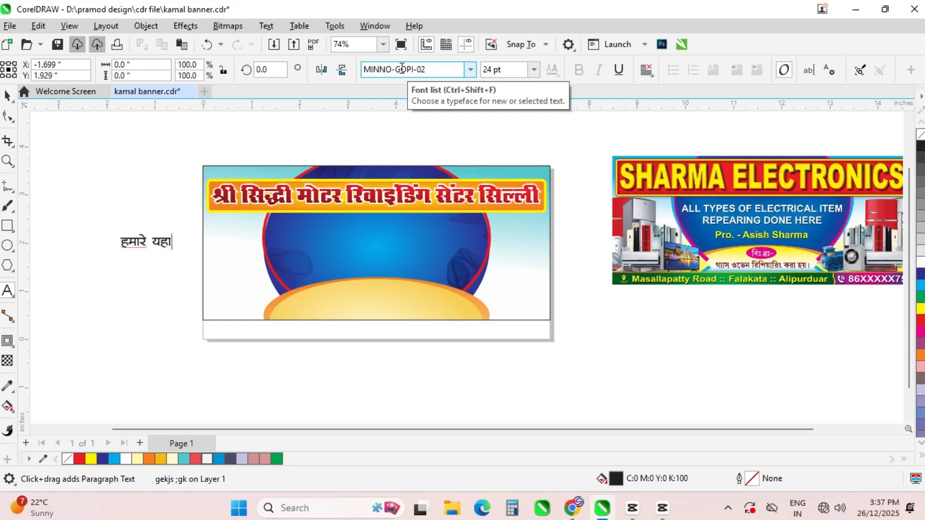
{"action": "key", "text": "Escape"}
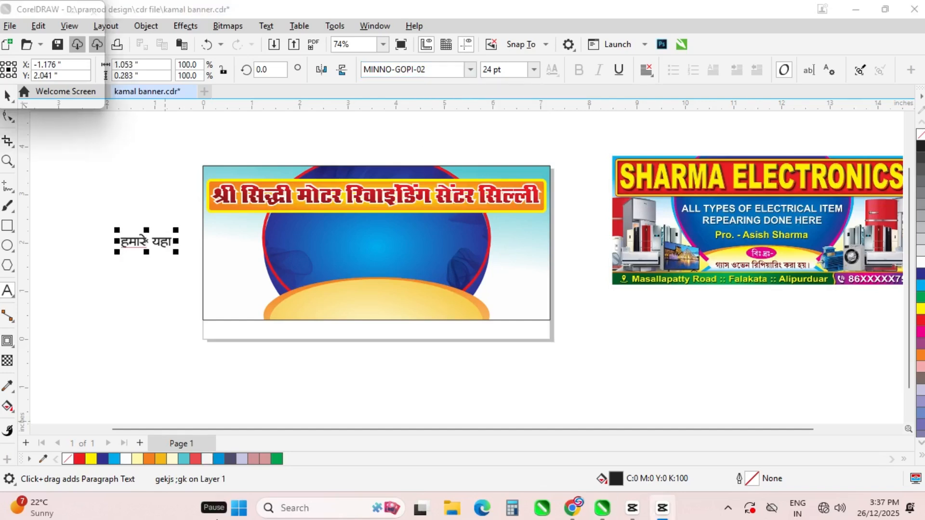
{"action": "type", "text": "¡"}
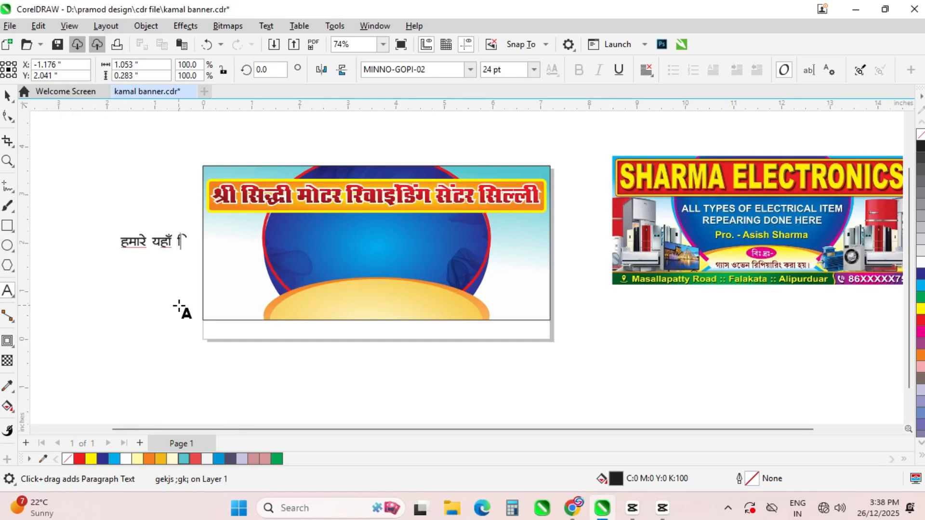
{"action": "key", "text": "Escape"}
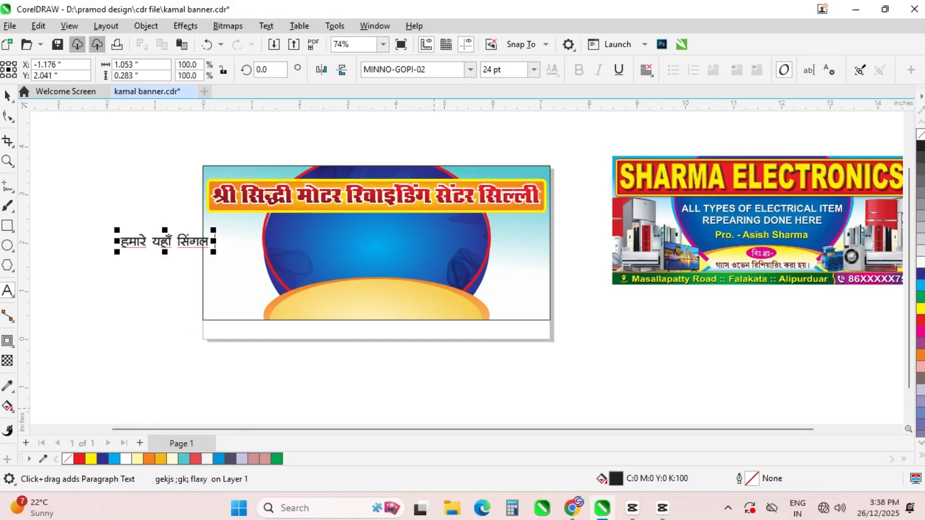
{"action": "type", "text": "Qs"}
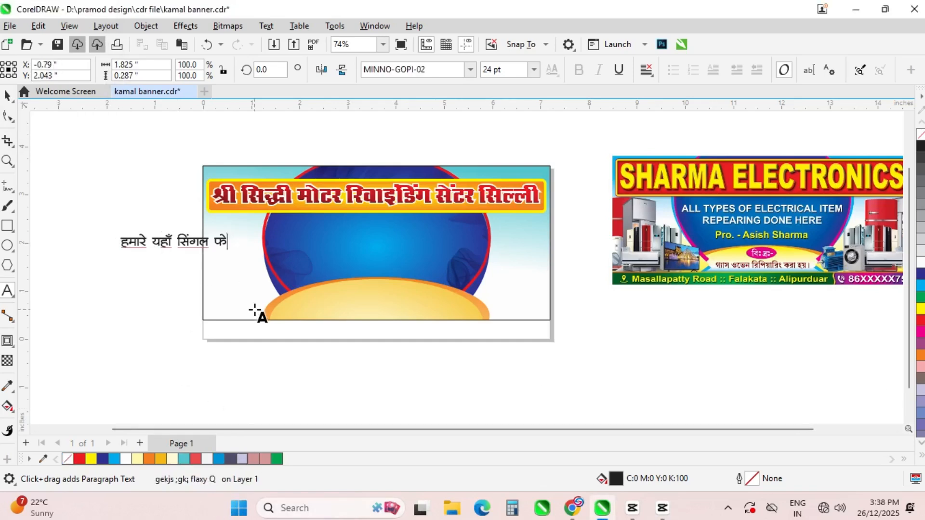
{"action": "type", "text": "t] Fkzh Qst"}
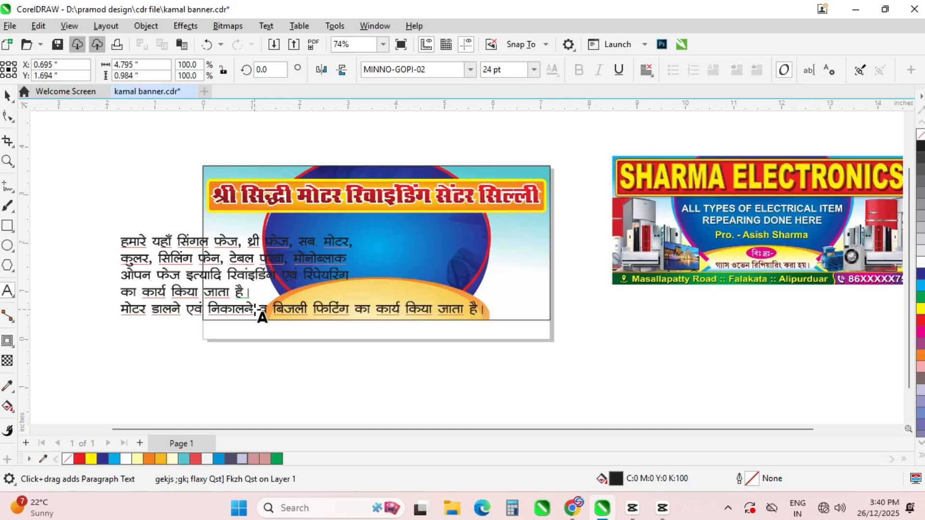
{"action": "key", "text": "Escape"}
Cut the paragraph's bottom motor-fitting line out to reuse as separate text below the banner
{"action": "key", "text": "space"}
{"action": "key", "text": "F8"}
{"action": "left_click", "coordinate": [426, 322]}
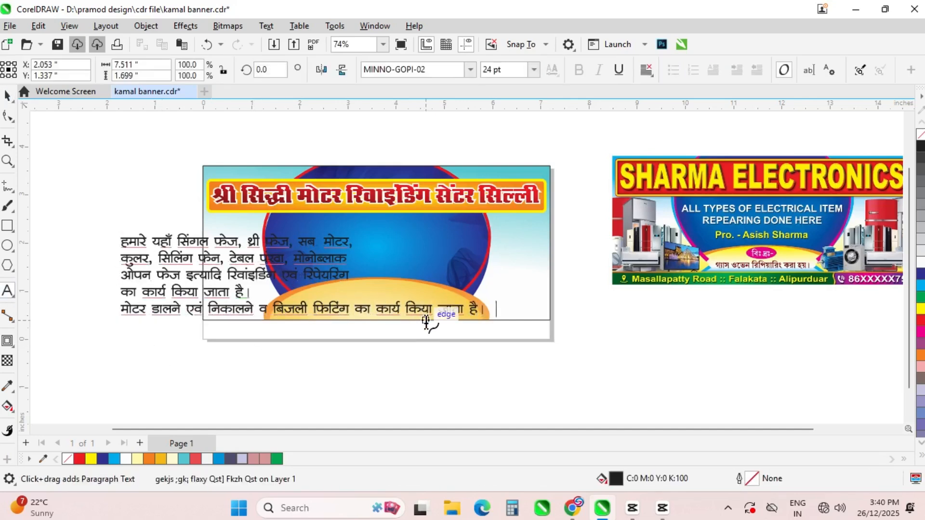
{"action": "key", "text": "shift+Home"}
{"action": "key", "text": "ctrl+x"}
{"action": "left_click", "coordinate": [182, 372]}
Paste the motor-fitting line as its own text, then centre-align the services paragraph on the banner
{"action": "key", "text": "ctrl+v"}
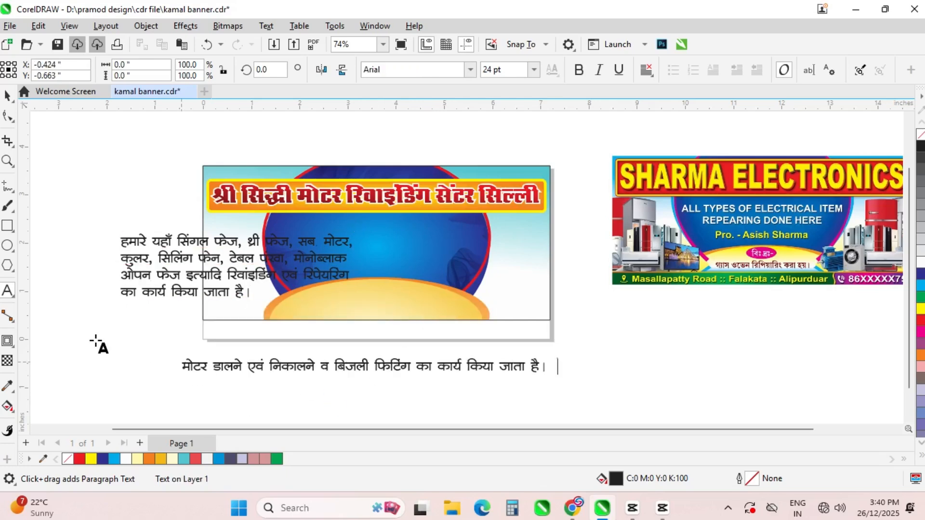
{"action": "key", "text": "ctrl+space"}
{"action": "left_click", "coordinate": [169, 262]}
{"action": "left_click", "coordinate": [646, 71]}
{"action": "left_click", "coordinate": [670, 115]}
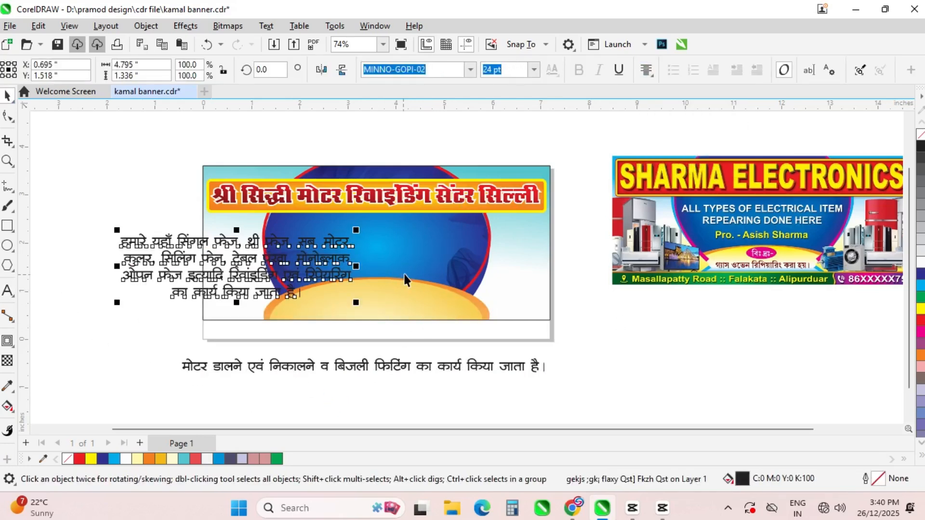
{"action": "left_click", "coordinate": [416, 245], "text": "shift"}
{"action": "key", "text": "c"}
{"action": "key", "text": "e"}
Shrink the services paragraph, switch it to MINNO-GOPI-23, and save the file
{"action": "left_click", "coordinate": [475, 291]}
{"action": "left_click_drag", "start_coordinate": [505, 299], "coordinate": [472, 273]}
{"action": "scroll", "coordinate": [409, 265], "scroll_direction": "up", "scroll_amount": 1}
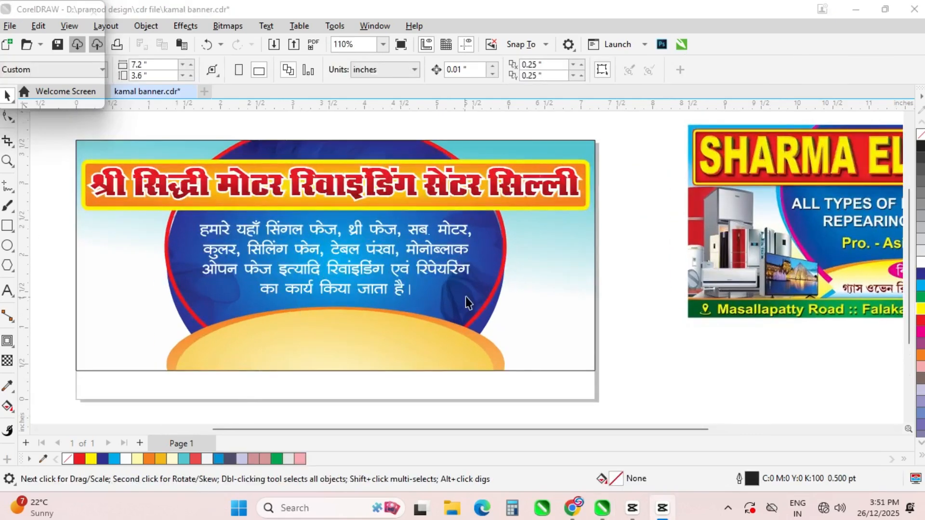
{"action": "left_click", "coordinate": [469, 69]}
{"action": "mouse_move", "coordinate": [482, 202]}
{"action": "left_click", "coordinate": [698, 198]}
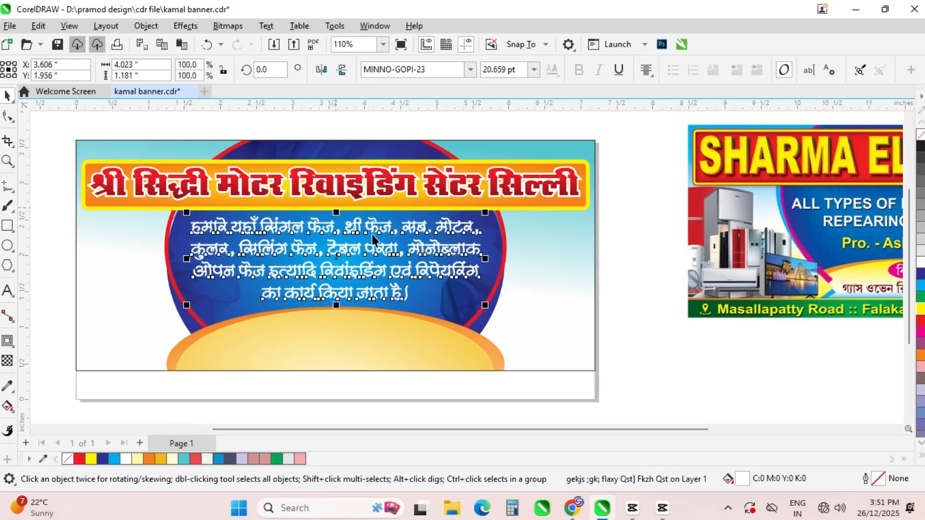
{"action": "left_click", "coordinate": [654, 348]}
{"action": "key", "text": "ctrl+s"}
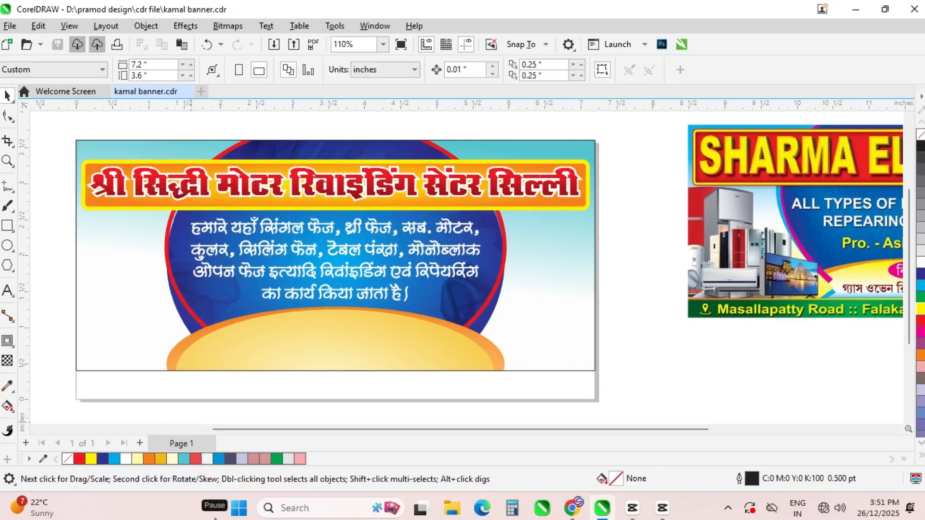
Add a new text line with the proprietor's name beside the banner, correcting typos
{"action": "left_click", "coordinate": [10, 290]}
{"action": "left_click", "coordinate": [642, 212]}
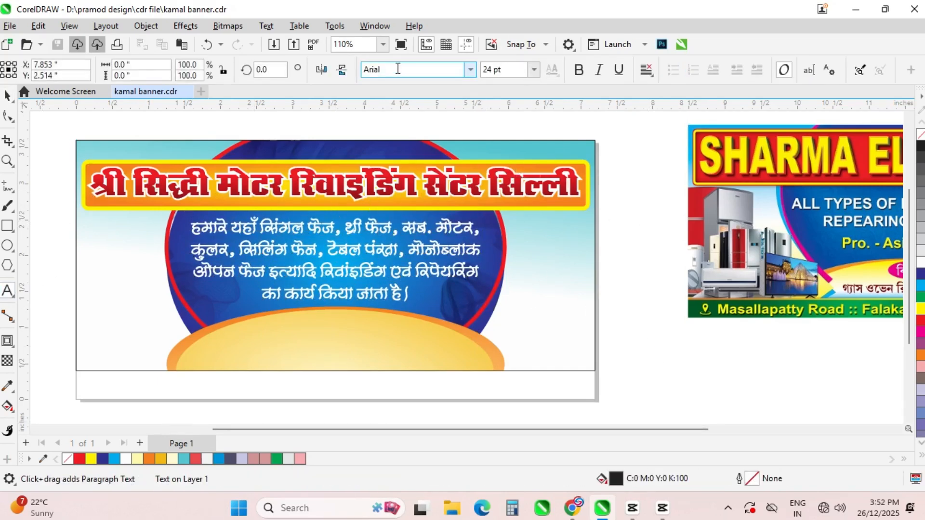
{"action": "left_click", "coordinate": [398, 69]}
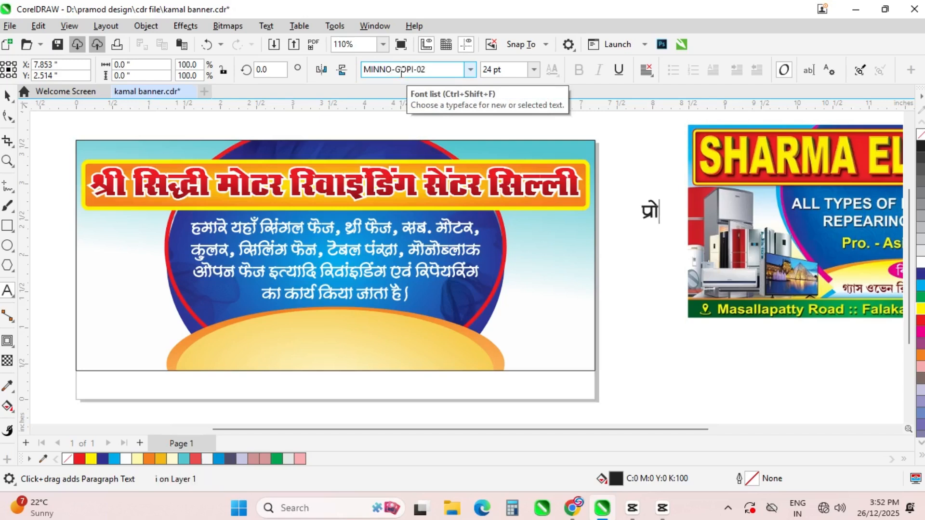
{"action": "type", "text": "lk"}
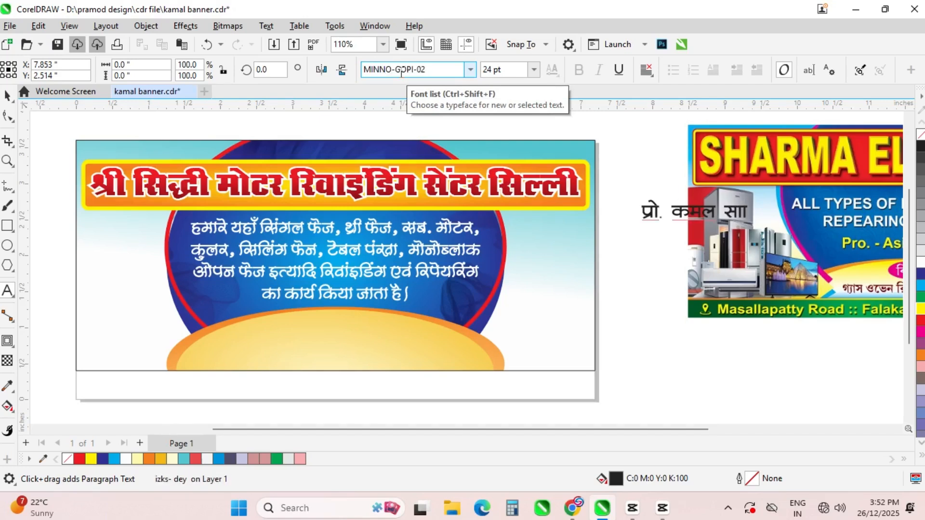
{"action": "key", "text": "ctrl+BackSpace"}
{"action": "key", "text": "ctrl+BackSpace"}
{"action": "key", "text": "ctrl+BackSpace"}
{"action": "type", "text": "izk"}
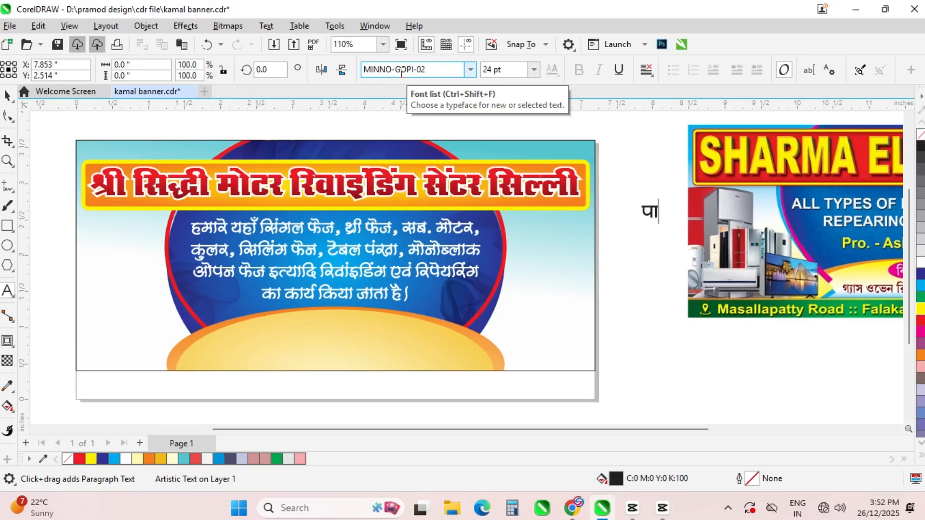
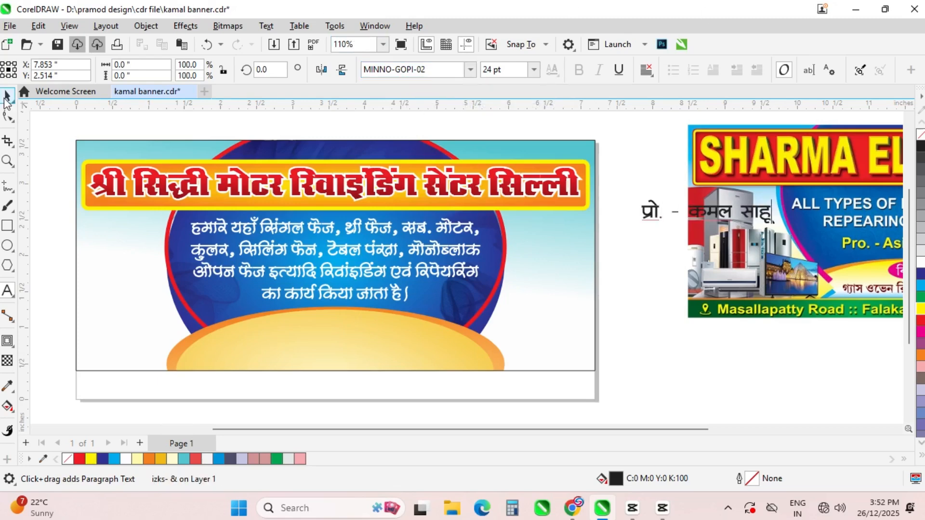
Move the name to the banner's top-left, shrink it, set RAJ 10 font and blue fill
{"action": "left_click", "coordinate": [6, 98]}
{"action": "left_click_drag", "start_coordinate": [707, 211], "coordinate": [156, 155]}
{"action": "double_click", "coordinate": [220, 174]}
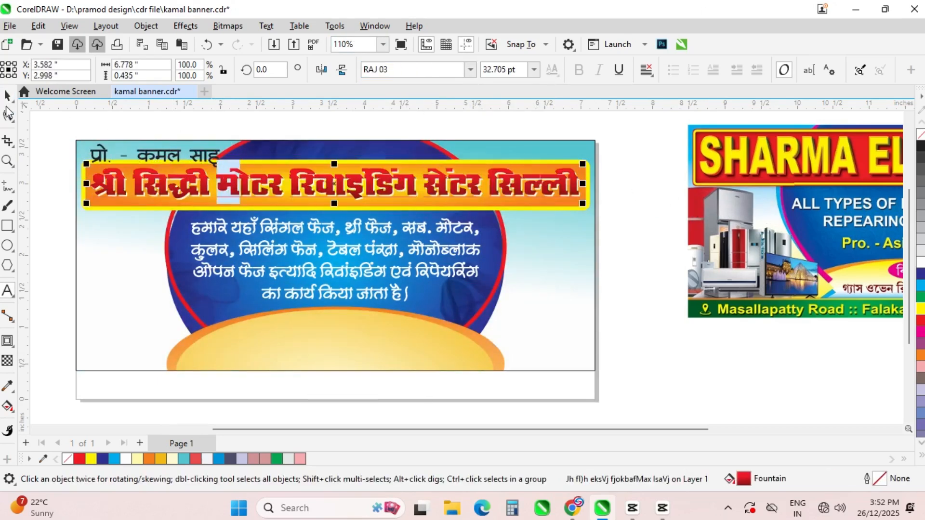
{"action": "left_click", "coordinate": [7, 97]}
{"action": "left_click", "coordinate": [213, 156]}
{"action": "left_click_drag", "start_coordinate": [226, 172], "coordinate": [169, 162]}
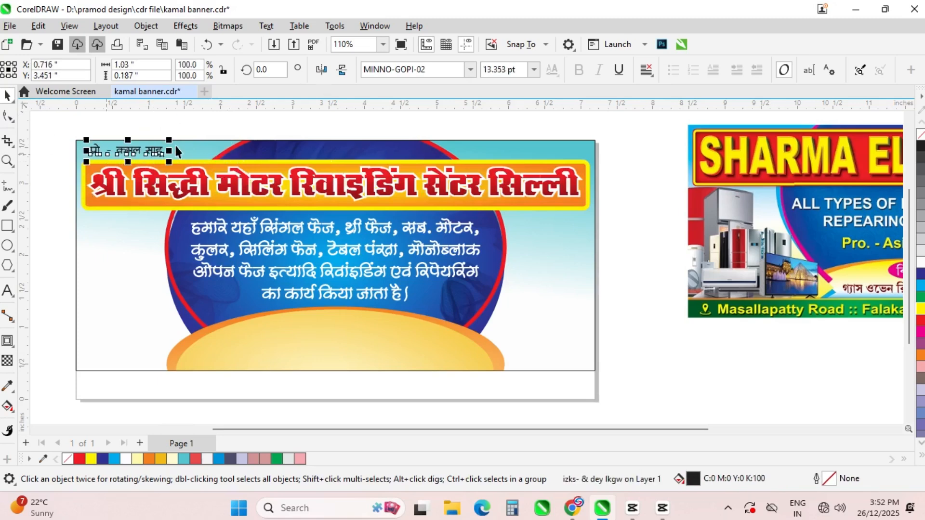
{"action": "left_click", "coordinate": [414, 69]}
{"action": "left_click", "coordinate": [473, 198]}
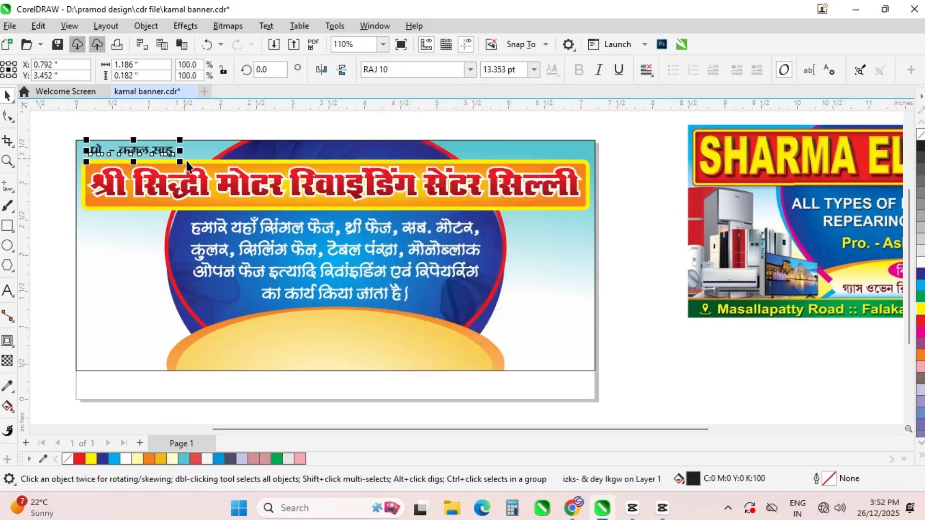
{"action": "left_click", "coordinate": [921, 275]}
Give the name a thin near-white outline with round corners and caps, behind the fill
{"action": "key", "text": "F12"}
{"action": "left_click", "coordinate": [378, 163]}
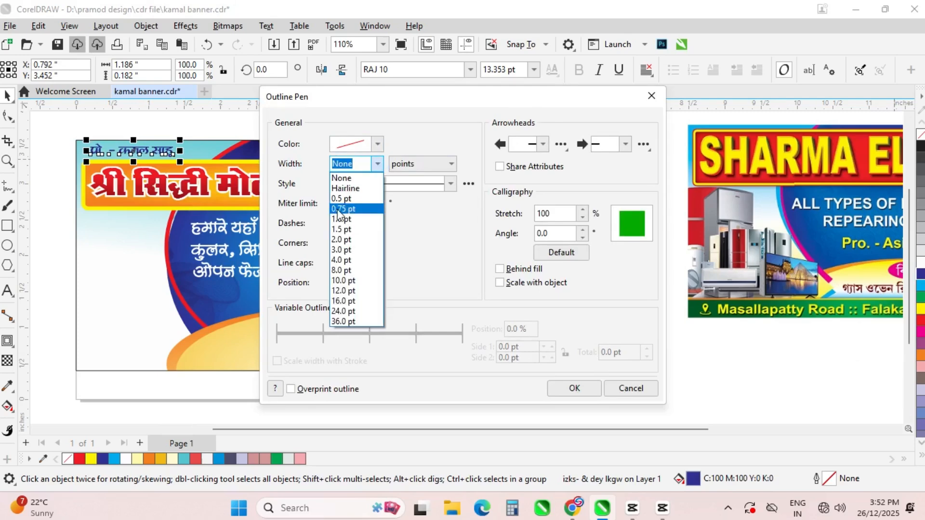
{"action": "left_click", "coordinate": [341, 199]}
{"action": "left_click", "coordinate": [377, 144]}
{"action": "left_click", "coordinate": [339, 207]}
{"action": "left_click", "coordinate": [489, 161]}
{"action": "left_click", "coordinate": [357, 243]}
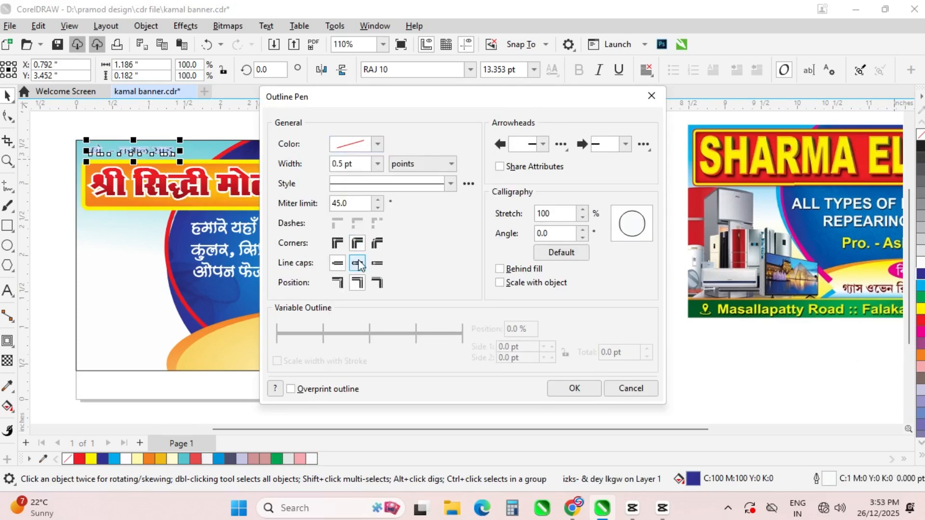
{"action": "left_click", "coordinate": [357, 263]}
{"action": "left_click", "coordinate": [500, 269]}
{"action": "left_click", "coordinate": [378, 164]}
{"action": "left_click", "coordinate": [356, 225]}
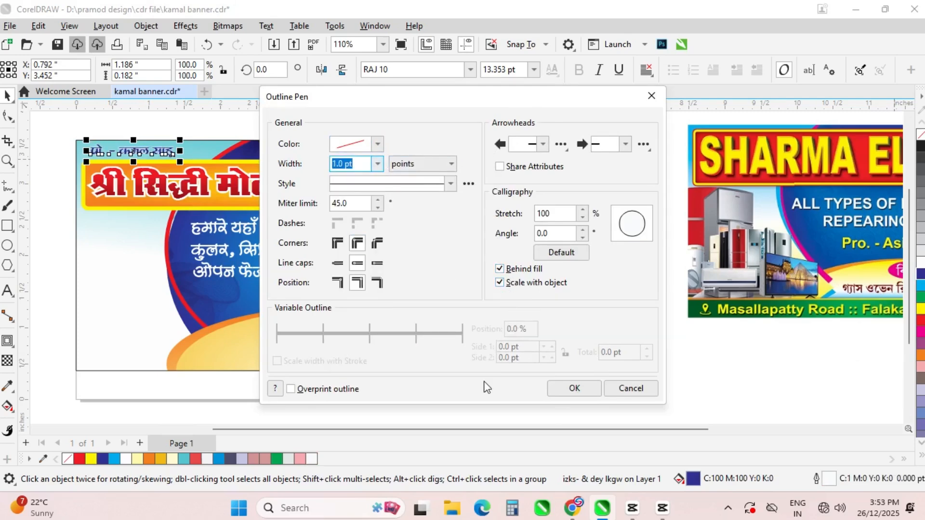
{"action": "left_click", "coordinate": [574, 389]}
{"action": "left_click", "coordinate": [69, 146]}
{"action": "scroll", "coordinate": [84, 149], "scroll_direction": "up", "scroll_amount": 3}
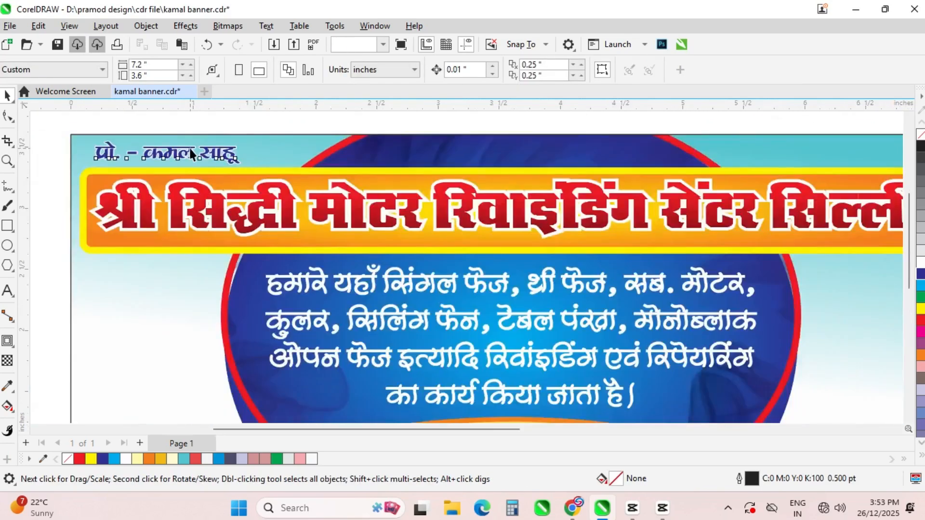
Duplicate the name text and retype the copy as the shop's two mobile numbers
{"action": "left_click_drag", "start_coordinate": [168, 150], "coordinate": [126, 273]}
{"action": "right_click", "coordinate": [125, 272]}
{"action": "left_click", "coordinate": [7, 290]}
{"action": "key", "text": "ctrl+a"}
{"action": "type", "text": "eks-"}
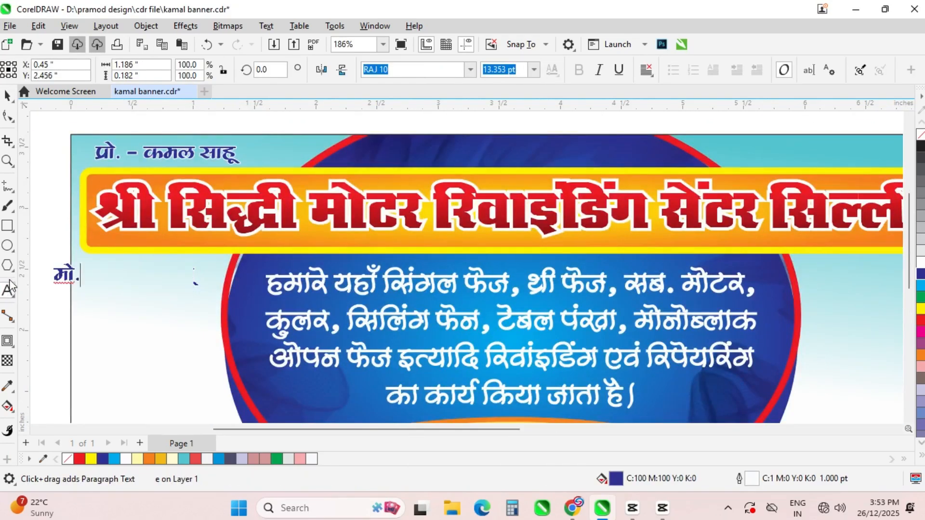
{"action": "key", "text": "BackSpace"}
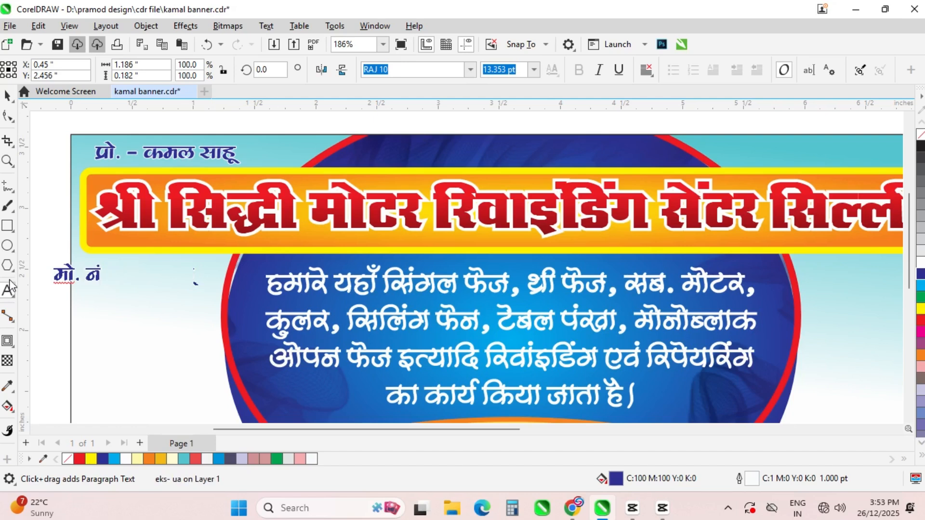
{"action": "type", "text": "- &"}
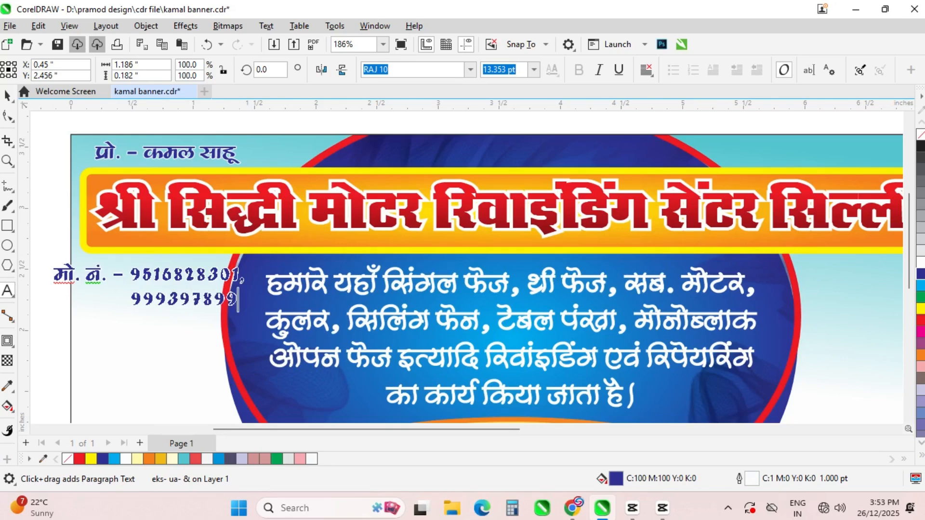
{"action": "key", "text": "Home"}
{"action": "key", "text": "Delete"}
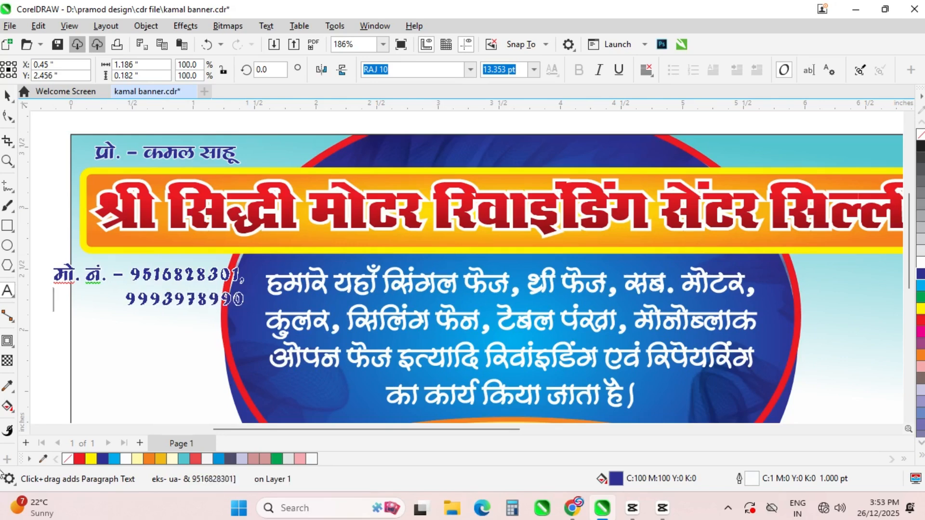
{"action": "key", "text": "ctrl+space"}
Move the phone-number text to the banner's top-right corner and nudge it up
{"action": "scroll", "coordinate": [112, 284], "scroll_direction": "down", "scroll_amount": 1}
{"action": "scroll", "coordinate": [123, 282], "scroll_direction": "down", "scroll_amount": 3}
{"action": "left_click_drag", "start_coordinate": [123, 281], "coordinate": [406, 235]}
{"action": "scroll", "coordinate": [407, 236], "scroll_direction": "up", "scroll_amount": 2}
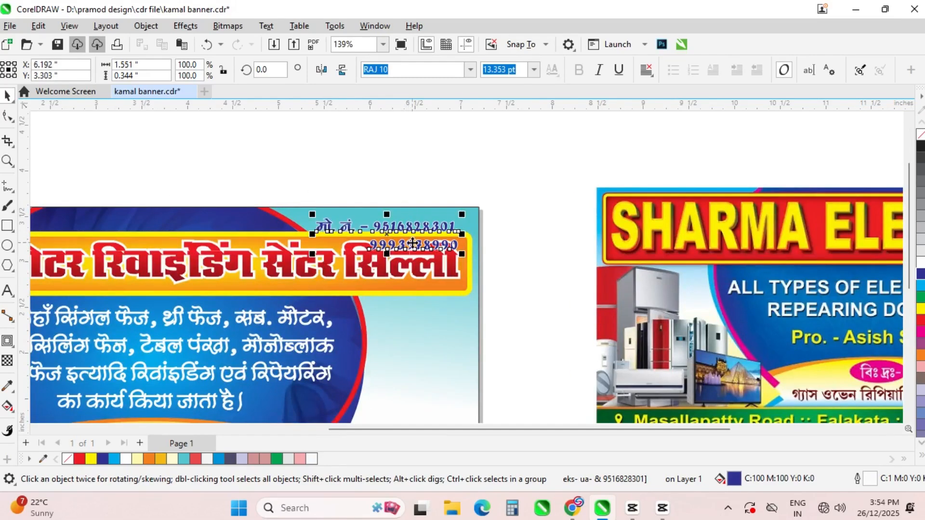
{"action": "key", "text": "Up"}
{"action": "scroll", "coordinate": [412, 242], "scroll_direction": "down", "scroll_amount": 3}
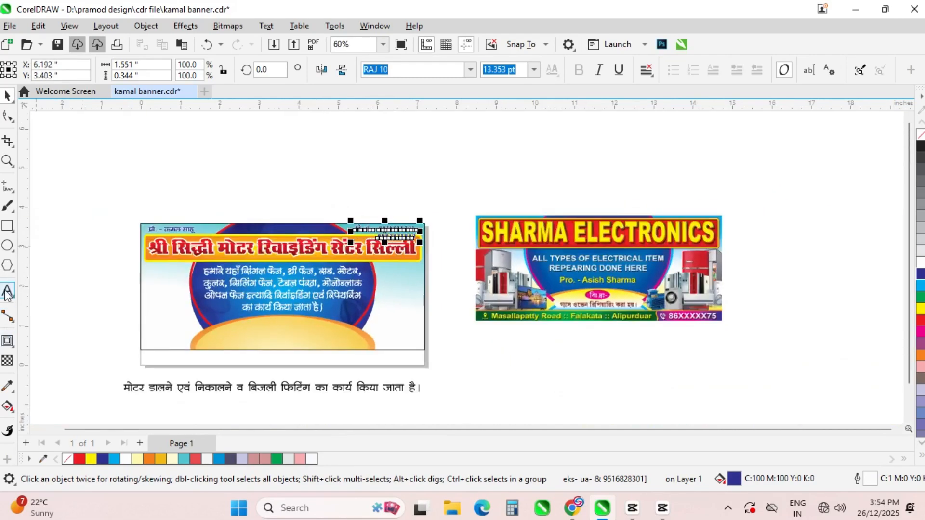
Delete the mobile label, join both numbers onto one line, and nudge the text into place
{"action": "left_click", "coordinate": [6, 292]}
{"action": "scroll", "coordinate": [376, 229], "scroll_direction": "up", "scroll_amount": 2}
{"action": "left_click", "coordinate": [385, 229]}
{"action": "key", "text": "BackSpace"}
{"action": "key", "text": "BackSpace"}
{"action": "key", "text": "BackSpace"}
{"action": "key", "text": "BackSpace"}
{"action": "key", "text": "BackSpace"}
{"action": "key", "text": "BackSpace"}
{"action": "key", "text": "BackSpace"}
{"action": "key", "text": "BackSpace"}
{"action": "key", "text": "BackSpace"}
{"action": "key", "text": "BackSpace"}
{"action": "key", "text": "BackSpace"}
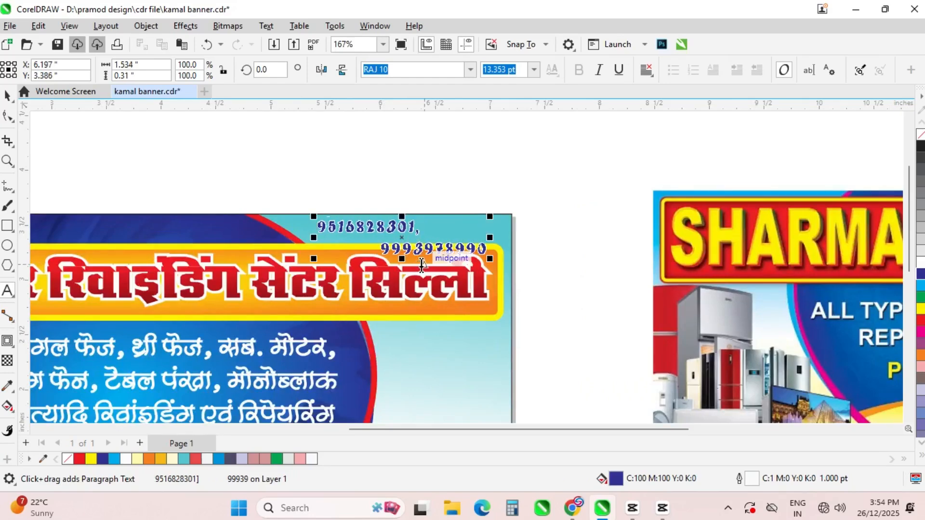
{"action": "key", "text": "Delete"}
{"action": "key", "text": "Delete"}
{"action": "key", "text": "Delete"}
{"action": "key", "text": "Delete"}
{"action": "key", "text": "Delete"}
{"action": "key", "text": "Delete"}
{"action": "left_click", "coordinate": [7, 96]}
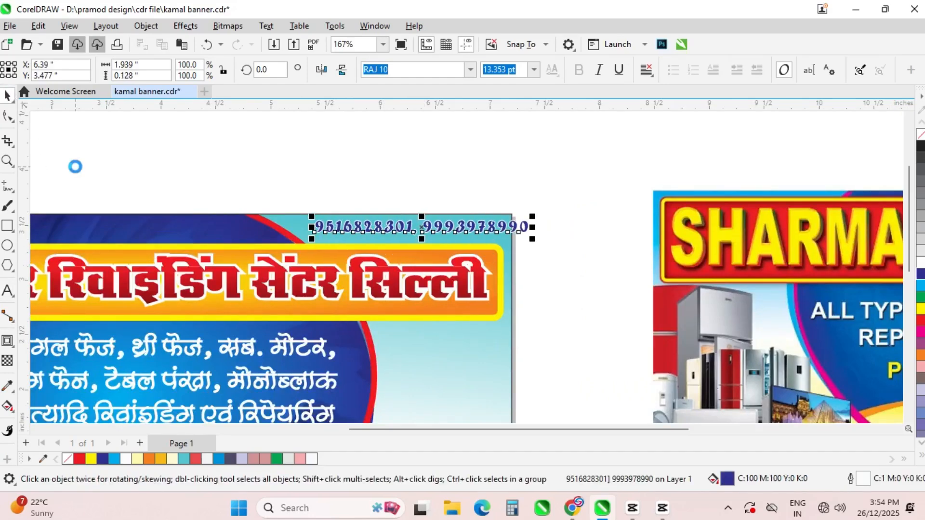
{"action": "key", "text": "Left"}
{"action": "key", "text": "Left"}
{"action": "key", "text": "Left"}
{"action": "key", "text": "Left"}
{"action": "key", "text": "Left"}
{"action": "key", "text": "Left"}
{"action": "key", "text": "Left"}
{"action": "key", "text": "Left"}
{"action": "key", "text": "Left"}
{"action": "key", "text": "Left"}
{"action": "key", "text": "Left"}
{"action": "key", "text": "Left"}
{"action": "key", "text": "Left"}
{"action": "key", "text": "Left"}
{"action": "key", "text": "Left"}
{"action": "key", "text": "Left"}
{"action": "key", "text": "Left"}
{"action": "key", "text": "Left"}
{"action": "key", "text": "Left"}
{"action": "key", "text": "Left"}
{"action": "key", "text": "Down"}
Stretch the number text slightly, then set the banner frame's outline width to 4.0 pt
{"action": "left_click_drag", "start_coordinate": [403, 241], "coordinate": [402, 246]}
{"action": "left_click", "coordinate": [429, 193]}
{"action": "scroll", "coordinate": [327, 163], "scroll_direction": "down", "scroll_amount": 2}
{"action": "left_click", "coordinate": [386, 284]}
{"action": "left_click", "coordinate": [673, 70]}
{"action": "left_click", "coordinate": [641, 166]}
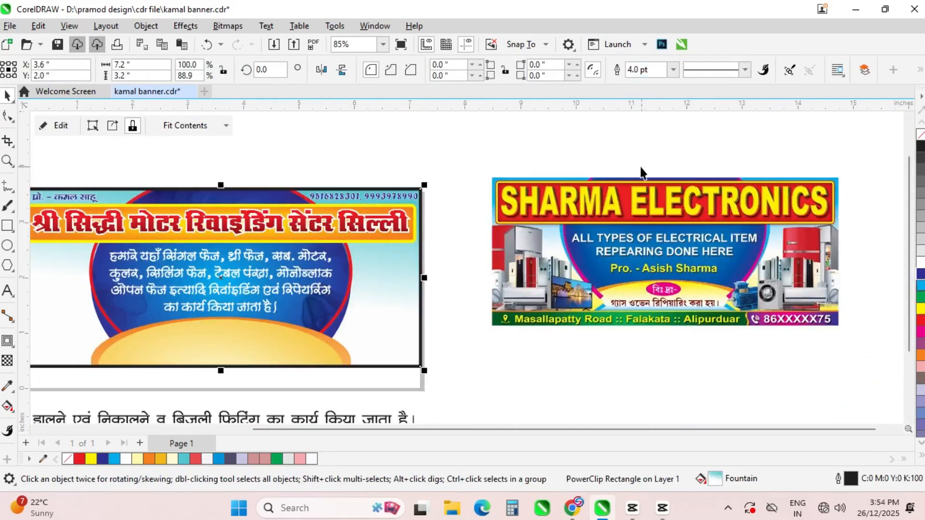
Make the frame outline dark blue, 4.0 pt, behind fill and scaling with the object
{"action": "key", "text": "F12"}
{"action": "left_click", "coordinate": [378, 143]}
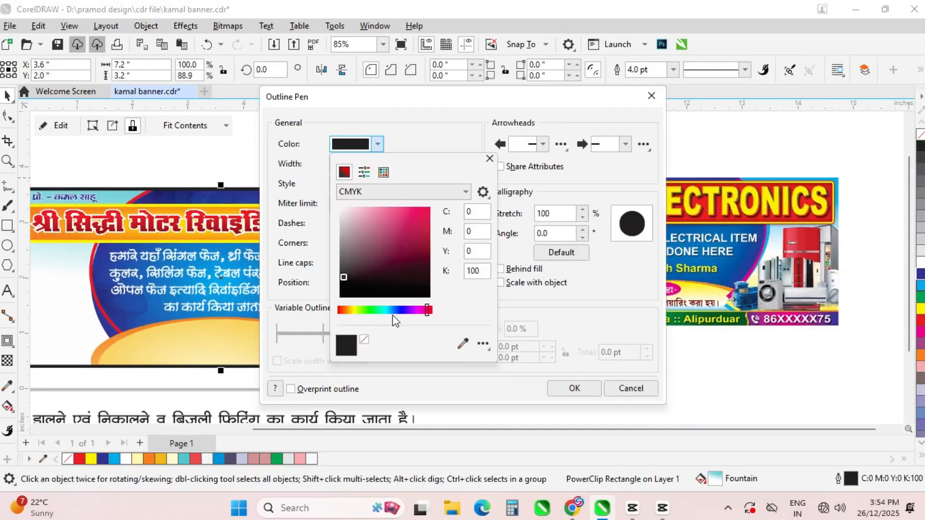
{"action": "mouse_move", "coordinate": [417, 259]}
{"action": "left_mouse_down"}
{"action": "mouse_move", "coordinate": [412, 235]}
{"action": "mouse_move", "coordinate": [411, 253]}
{"action": "left_mouse_up"}
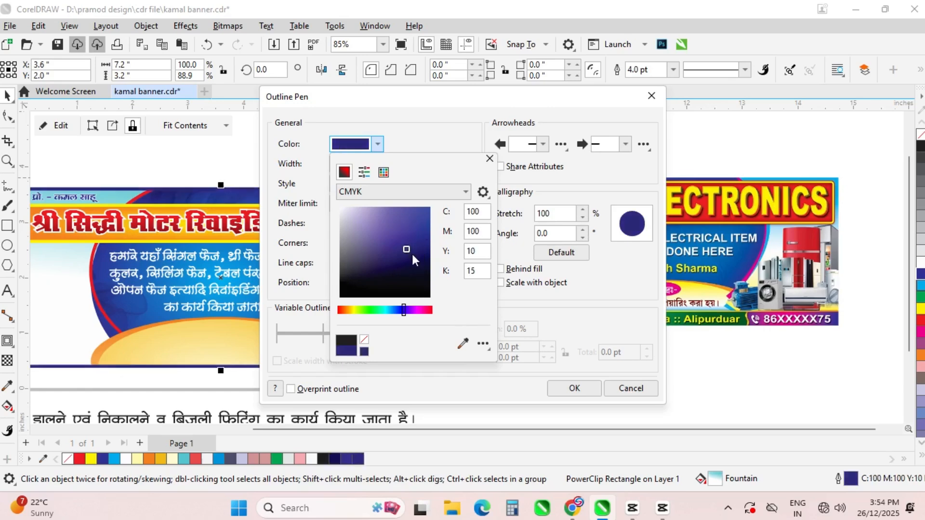
{"action": "left_click", "coordinate": [500, 268]}
{"action": "left_click", "coordinate": [500, 282]}
{"action": "left_click", "coordinate": [378, 164]}
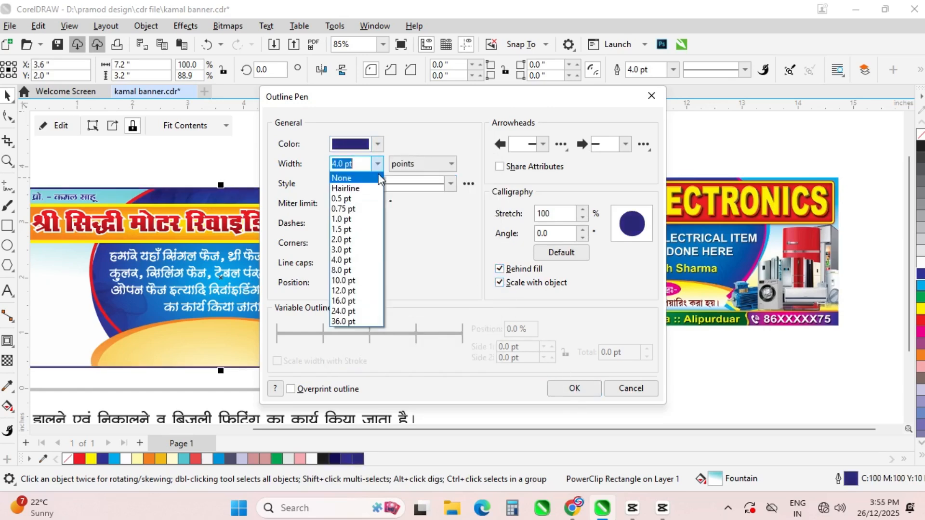
{"action": "left_click", "coordinate": [345, 269]}
{"action": "left_click", "coordinate": [572, 388]}
{"action": "left_click", "coordinate": [446, 246]}
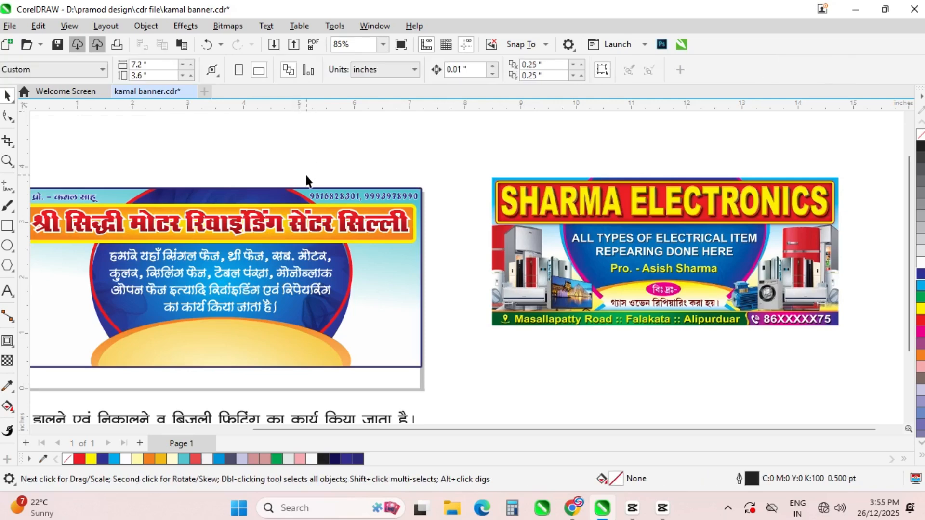
{"action": "scroll", "coordinate": [369, 152], "scroll_direction": "down", "scroll_amount": 2}
{"action": "left_click", "coordinate": [149, 184]}
Set the sentence below the banner in the MINNO-GOPI-23 font
{"action": "left_click", "coordinate": [192, 159]}
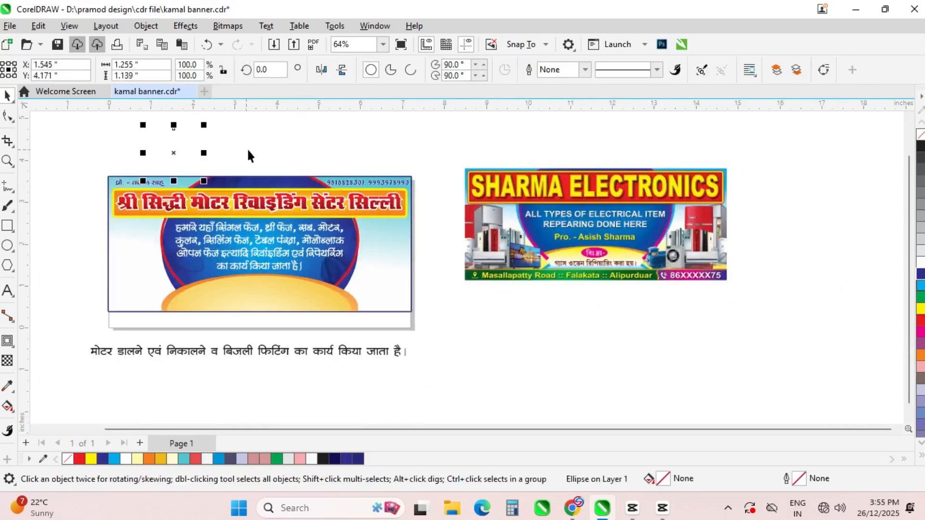
{"action": "left_click", "coordinate": [247, 148]}
{"action": "scroll", "coordinate": [235, 176], "scroll_direction": "down", "scroll_amount": 1}
{"action": "key", "text": "ctrl+a"}
{"action": "left_click", "coordinate": [412, 343]}
{"action": "scroll", "coordinate": [162, 304], "scroll_direction": "up", "scroll_amount": 1}
{"action": "left_click", "coordinate": [208, 311]}
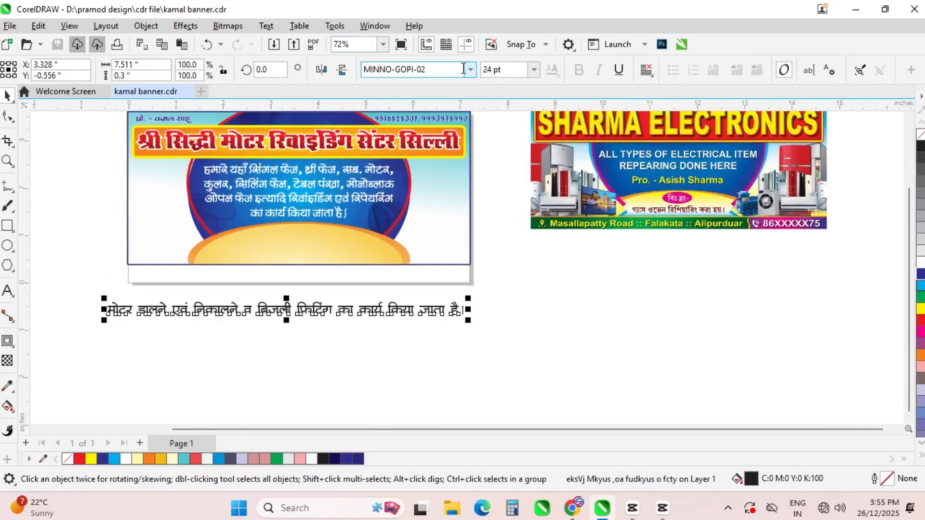
{"action": "left_click", "coordinate": [470, 70]}
{"action": "left_click", "coordinate": [437, 146]}
Reword the sentence and break it into two lines after निकालने
{"action": "scroll", "coordinate": [264, 326], "scroll_direction": "up", "scroll_amount": 1}
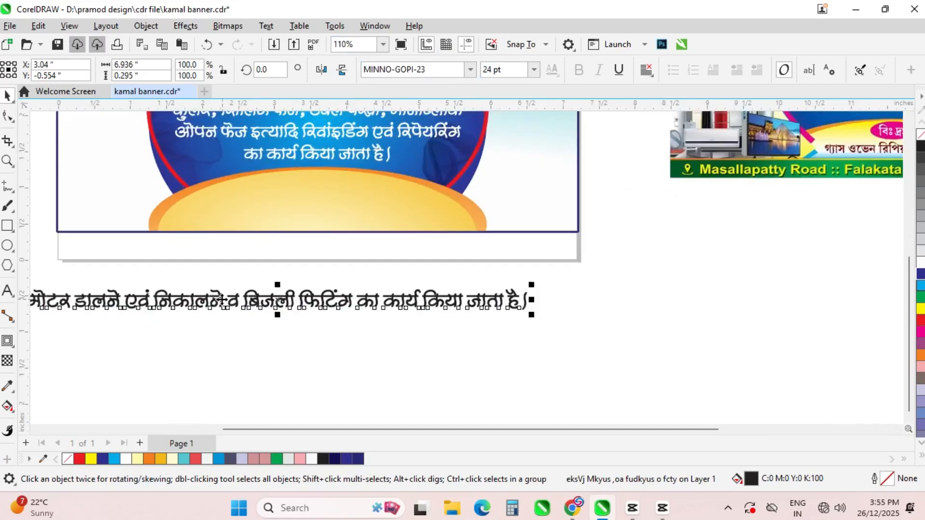
{"action": "key", "text": "F8"}
{"action": "left_click", "coordinate": [224, 302]}
{"action": "key", "text": "BackSpace"}
{"action": "key", "text": "Right"}
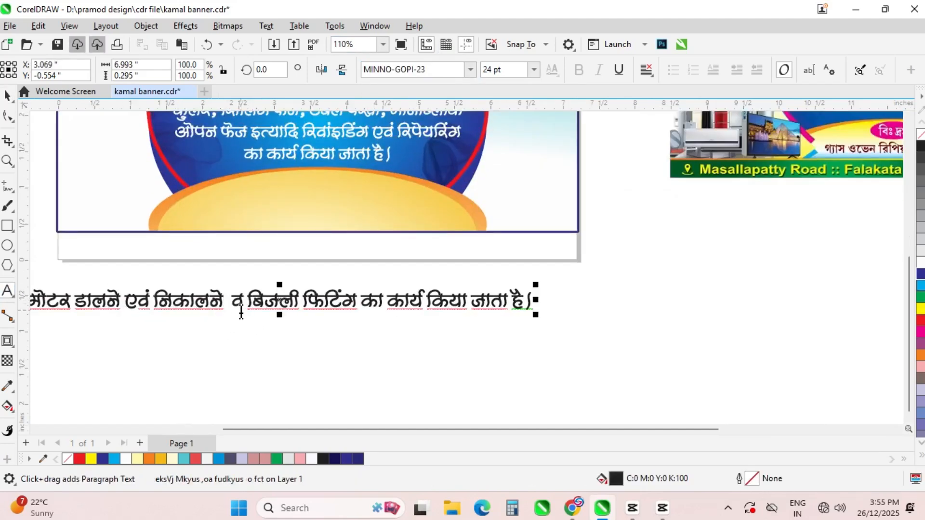
{"action": "type", "text": "dk;Z"}
{"action": "key", "text": "Return"}
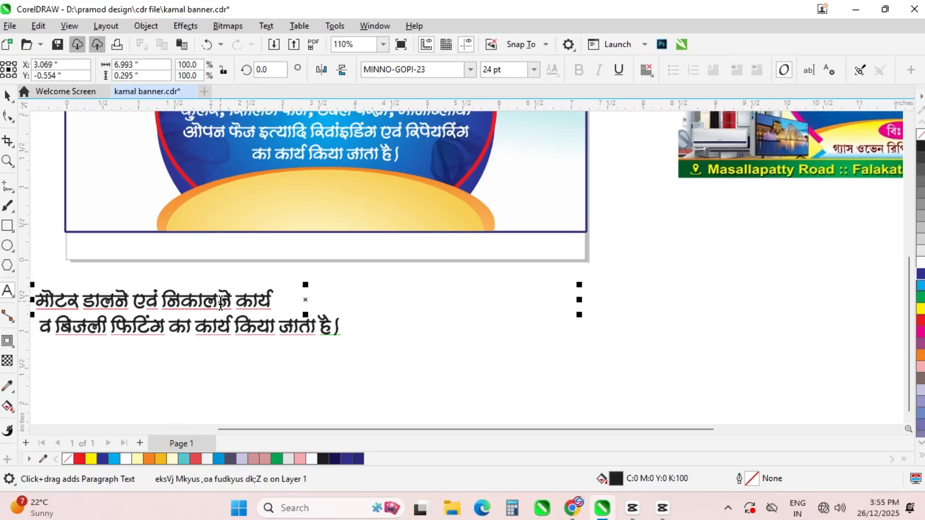
{"action": "key", "text": "Delete"}
{"action": "left_click", "coordinate": [239, 303]}
{"action": "type", "text": "d"}
{"action": "key", "text": "BackSpace"}
{"action": "type", "text": "lac"}
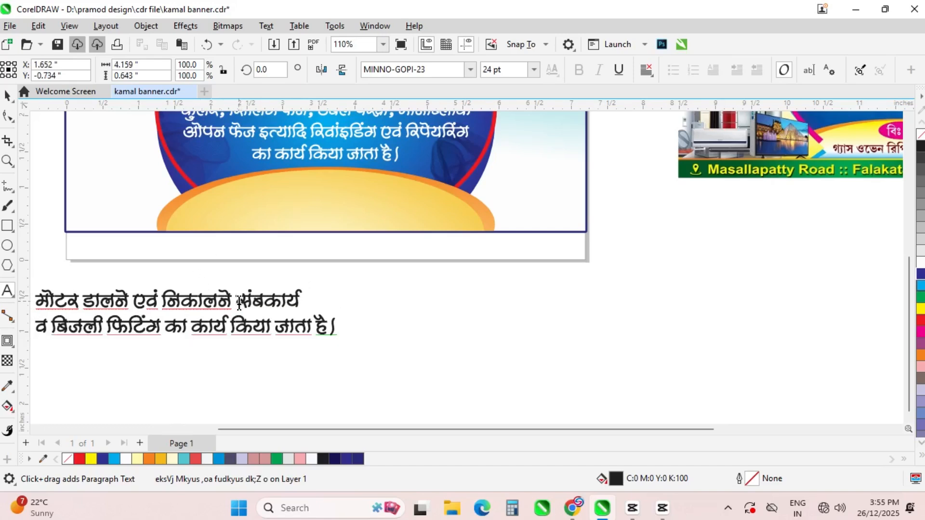
{"action": "type", "text": "af/kr"}
Centre-align the two lines and shrink the text to fit the orange panel
{"action": "left_click", "coordinate": [9, 95]}
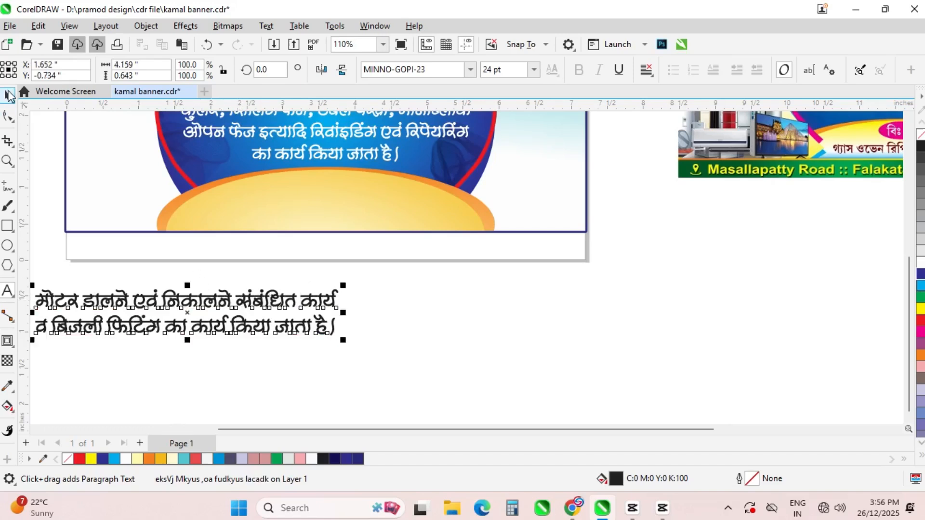
{"action": "left_click", "coordinate": [646, 70]}
{"action": "left_click", "coordinate": [667, 117]}
{"action": "scroll", "coordinate": [363, 293], "scroll_direction": "down", "scroll_amount": 2}
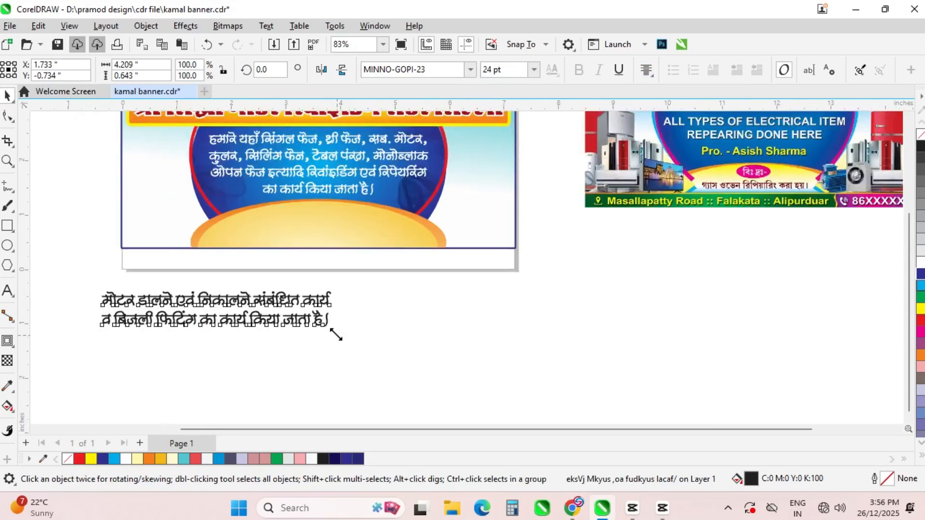
{"action": "left_click_drag", "start_coordinate": [336, 334], "coordinate": [306, 328]}
{"action": "left_click", "coordinate": [347, 230], "text": "shift"}
Centre the sentence on the orange panel, nudge it up, and fill it blue
{"action": "key", "text": "c"}
{"action": "key", "text": "e"}
{"action": "left_click", "coordinate": [315, 287]}
{"action": "scroll", "coordinate": [318, 230], "scroll_direction": "up", "scroll_amount": 1}
{"action": "left_click", "coordinate": [319, 229]}
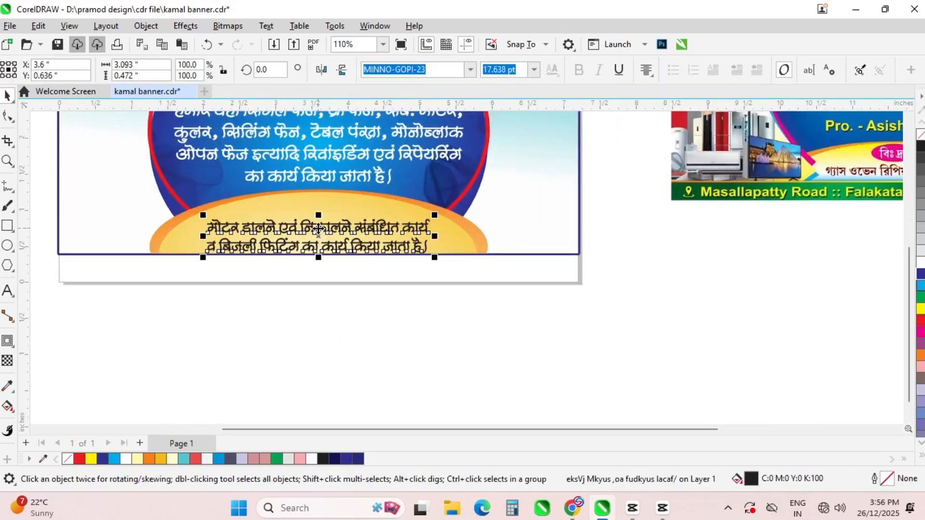
{"action": "left_click_drag", "start_coordinate": [319, 230], "coordinate": [318, 224]}
{"action": "left_click", "coordinate": [920, 264]}
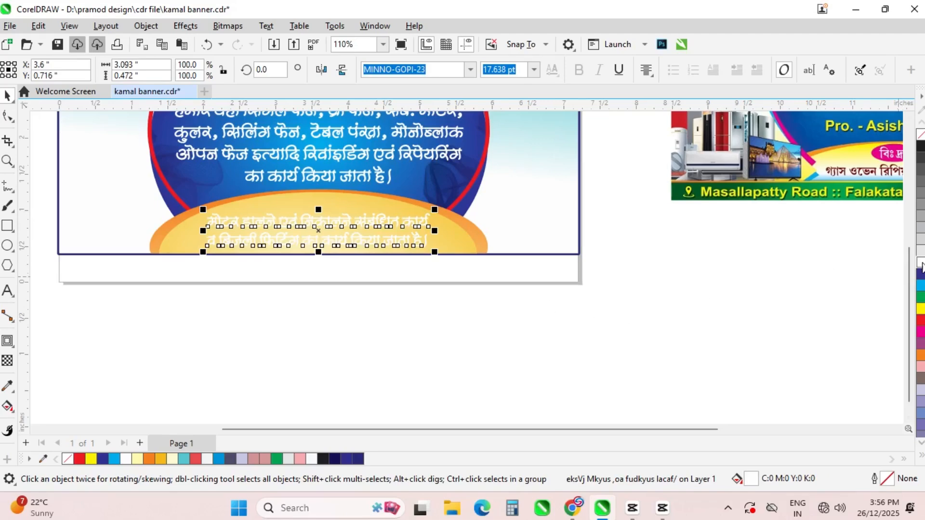
{"action": "left_click", "coordinate": [920, 275]}
{"action": "scroll", "coordinate": [295, 212], "scroll_direction": "up", "scroll_amount": 2}
{"action": "left_click", "coordinate": [920, 321]}
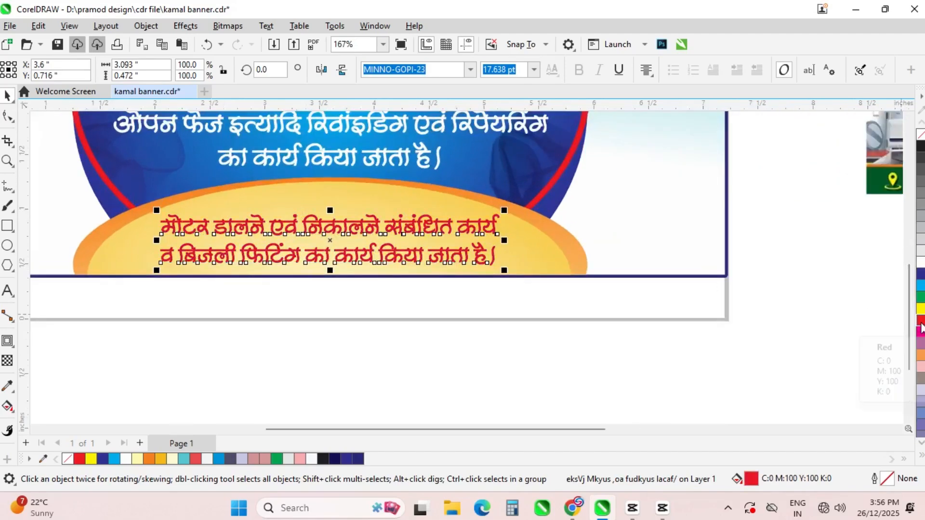
{"action": "left_click", "coordinate": [919, 275]}
Give the sentence a white 1.5 pt rounded outline, behind fill and scaling with the text
{"action": "key", "text": "F12"}
{"action": "left_click", "coordinate": [377, 164]}
{"action": "left_click", "coordinate": [351, 246]}
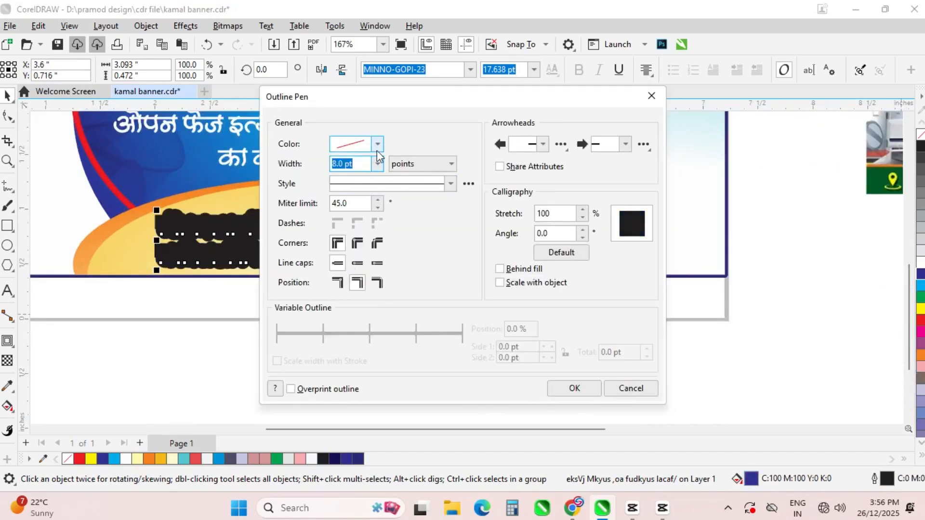
{"action": "left_click", "coordinate": [377, 144]}
{"action": "left_click", "coordinate": [340, 208]}
{"action": "left_click", "coordinate": [489, 159]}
{"action": "left_click", "coordinate": [377, 164]}
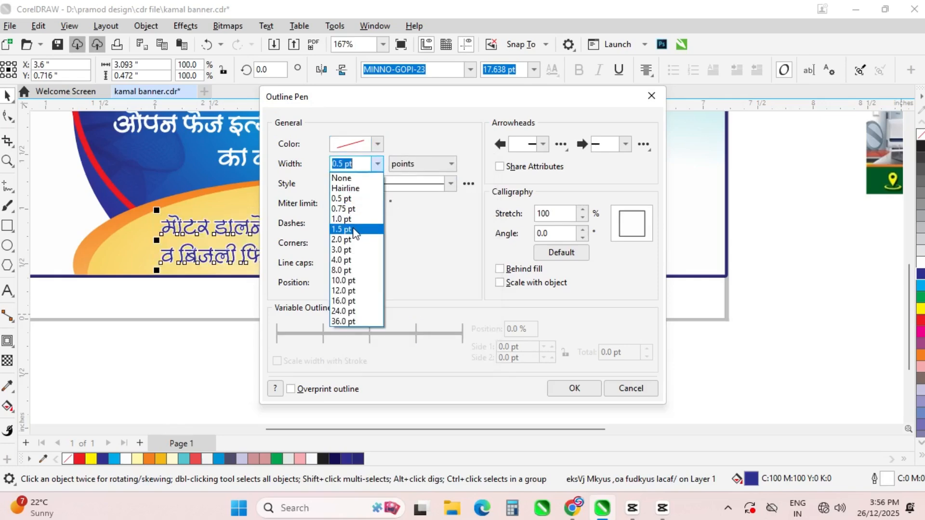
{"action": "left_click", "coordinate": [354, 230]}
{"action": "left_click", "coordinate": [357, 243]}
{"action": "left_click", "coordinate": [357, 260]}
{"action": "left_click", "coordinate": [499, 270]}
{"action": "left_click", "coordinate": [499, 283]}
{"action": "left_click", "coordinate": [574, 388]}
Select all objects and save the design as kamal banner.cdr
{"action": "scroll", "coordinate": [406, 261], "scroll_direction": "down", "scroll_amount": 3}
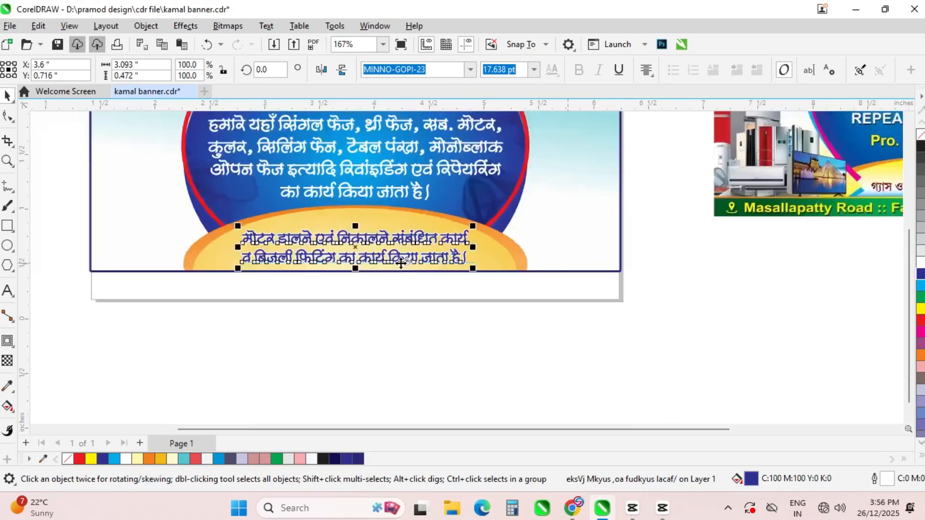
{"action": "left_click", "coordinate": [423, 322]}
{"action": "scroll", "coordinate": [423, 319], "scroll_direction": "down", "scroll_amount": 2}
{"action": "scroll", "coordinate": [412, 125], "scroll_direction": "up", "scroll_amount": 3}
{"action": "key", "text": "ctrl+a"}
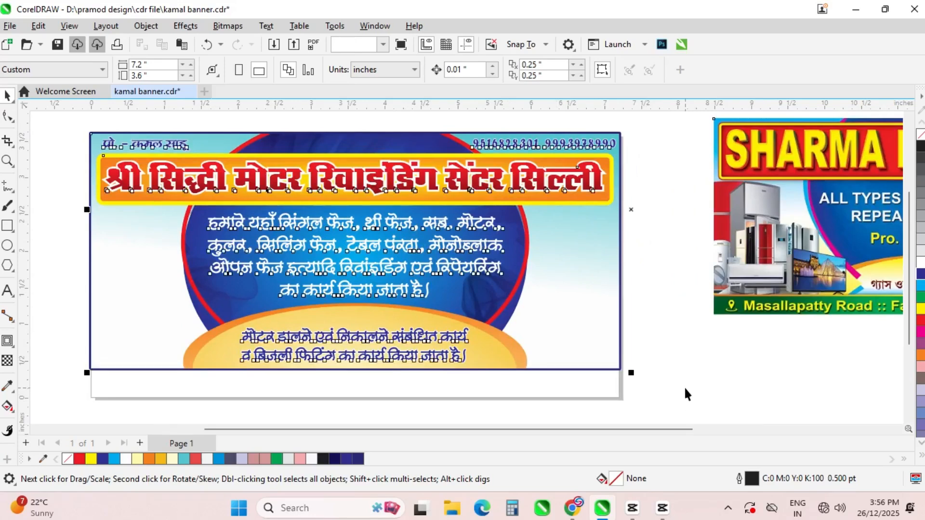
{"action": "key", "text": "ctrl+s"}
Import image-removebg-preview from Downloads and place it on the canvas
{"action": "left_click", "coordinate": [693, 386]}
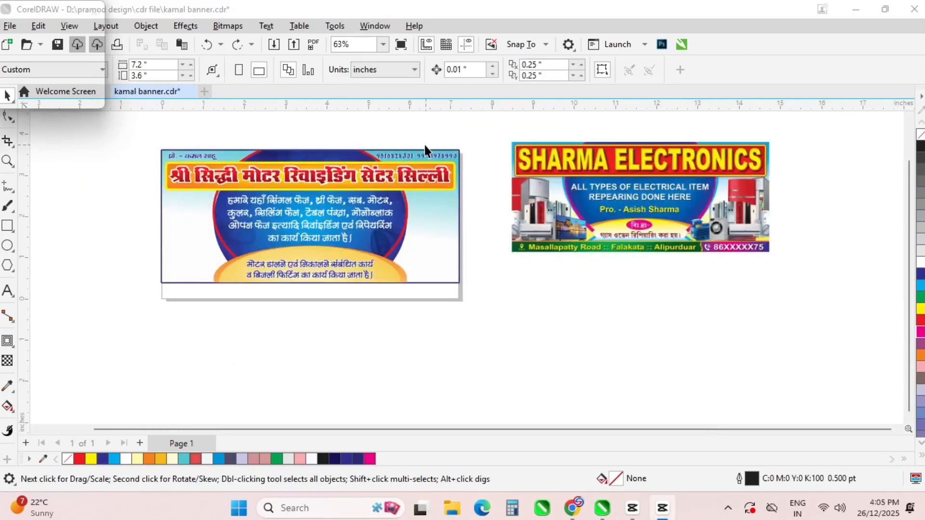
{"action": "key", "text": "ctrl+i"}
{"action": "scroll", "coordinate": [299, 217], "scroll_direction": "up", "scroll_amount": 3}
{"action": "left_click", "coordinate": [298, 207]}
{"action": "left_click", "coordinate": [395, 218]}
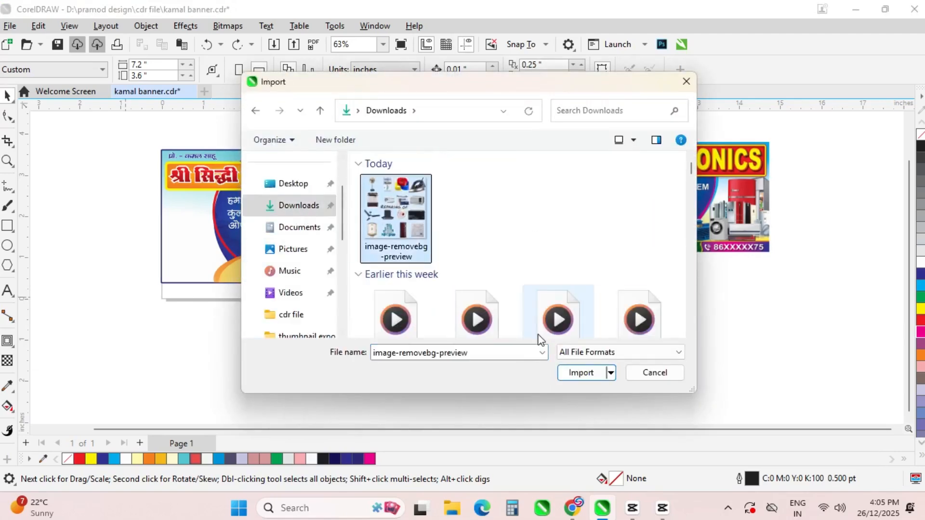
{"action": "left_click", "coordinate": [581, 372]}
{"action": "left_click_drag", "start_coordinate": [499, 262], "coordinate": [617, 379]}
PowerClip the product images inside the banner and move them right of the blue globe
{"action": "right_click", "coordinate": [537, 321]}
{"action": "left_click", "coordinate": [580, 283]}
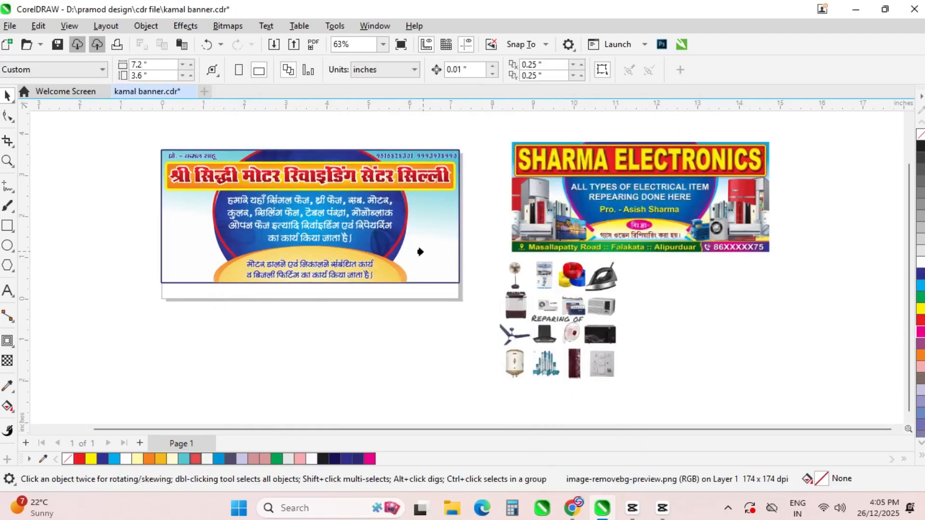
{"action": "left_click", "coordinate": [423, 251]}
{"action": "left_click", "coordinate": [63, 125]}
{"action": "left_click_drag", "start_coordinate": [275, 209], "coordinate": [426, 234]}
{"action": "scroll", "coordinate": [462, 240], "scroll_direction": "up", "scroll_amount": 2}
Shrink the product images and place a copy at the banner's left edge, behind the globe and oval
{"action": "left_click", "coordinate": [522, 314]}
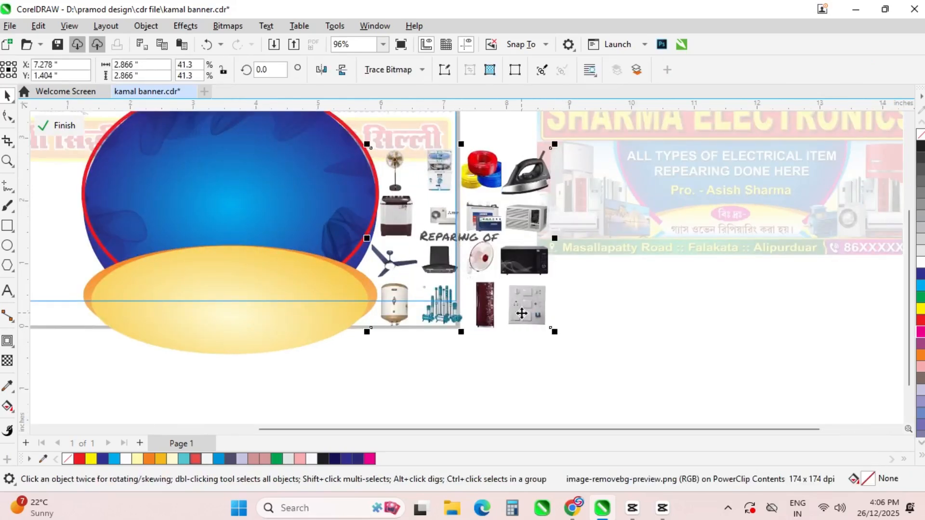
{"action": "left_click_drag", "start_coordinate": [553, 331], "coordinate": [515, 302]}
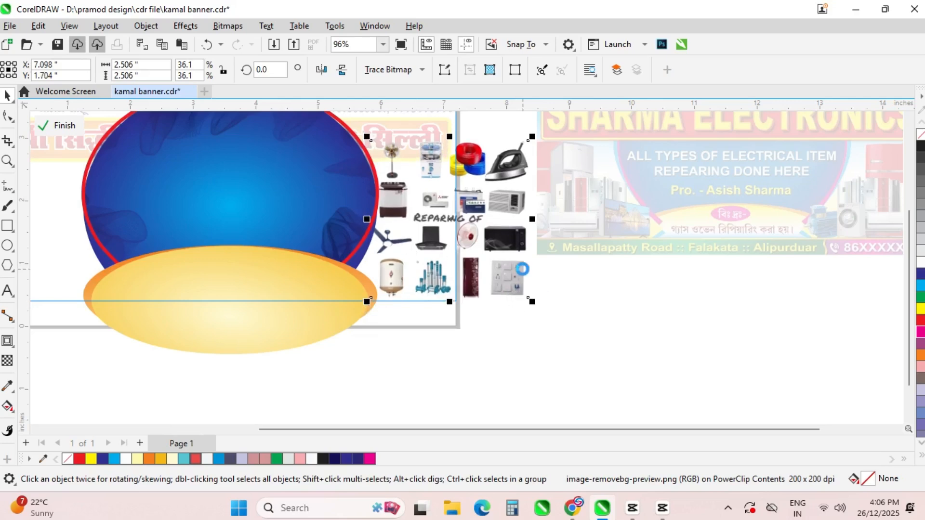
{"action": "right_click", "coordinate": [582, 281]}
{"action": "left_click_drag", "start_coordinate": [422, 203], "coordinate": [49, 201]}
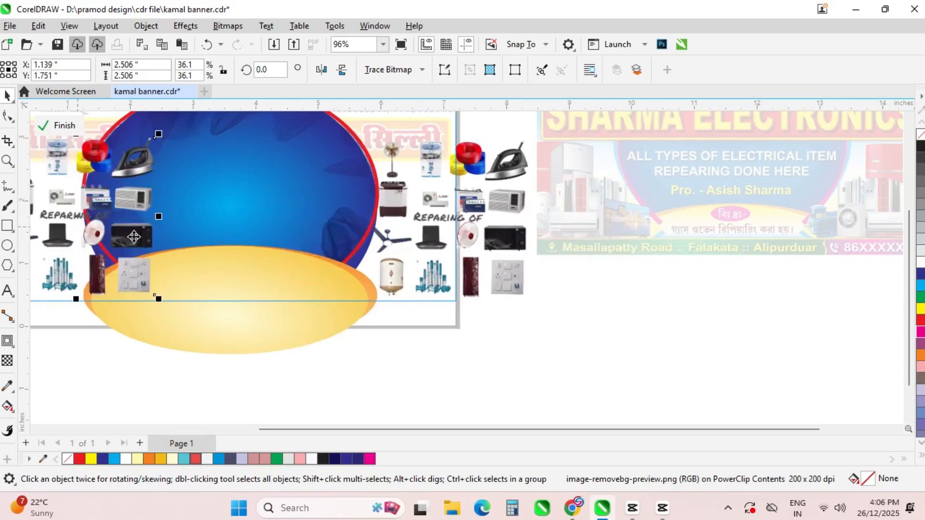
{"action": "scroll", "coordinate": [515, 250], "scroll_direction": "down", "scroll_amount": 1}
{"action": "key", "text": "shift+Page_Down"}
{"action": "left_click_drag", "start_coordinate": [205, 222], "coordinate": [161, 228]}
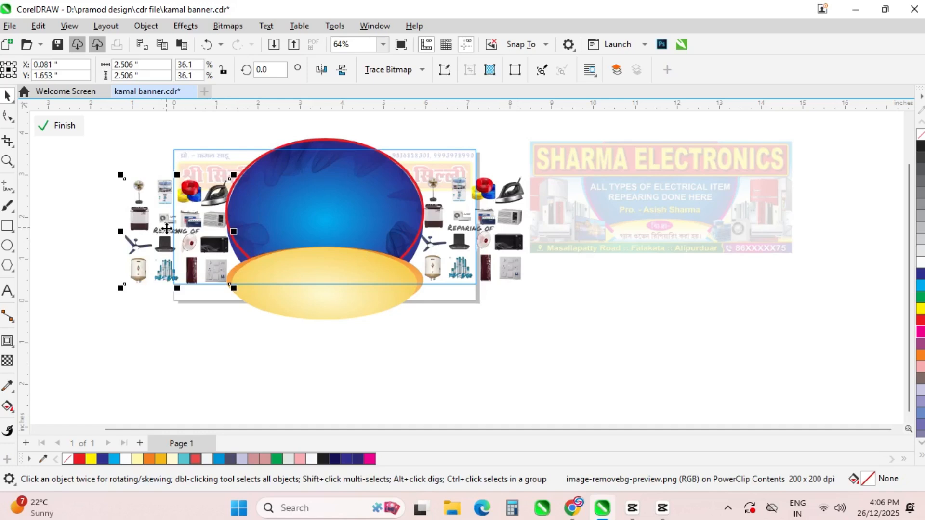
Shrink the left copy, nudge it left, and crop away its left product columns
{"action": "left_click_drag", "start_coordinate": [120, 175], "coordinate": [131, 191]}
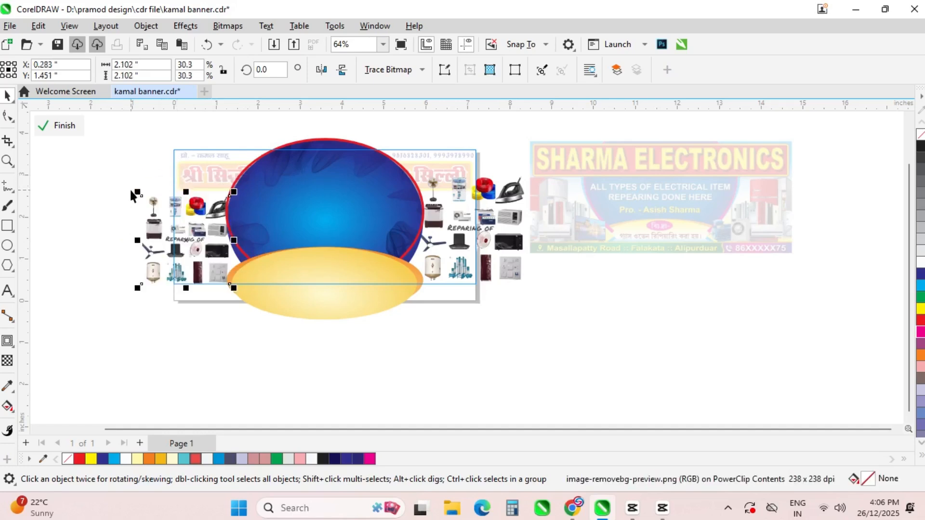
{"action": "key", "text": "Left"}
{"action": "key", "text": "Left"}
{"action": "key", "text": "Left"}
{"action": "key", "text": "Left"}
{"action": "key", "text": "Left"}
{"action": "key", "text": "Left"}
{"action": "key", "text": "Left"}
{"action": "key", "text": "Left"}
{"action": "key", "text": "Left"}
{"action": "key", "text": "Left"}
{"action": "key", "text": "Left"}
{"action": "key", "text": "Left"}
{"action": "key", "text": "Left"}
{"action": "key", "text": "Left"}
{"action": "key", "text": "Left"}
{"action": "key", "text": "Left"}
{"action": "key", "text": "Left"}
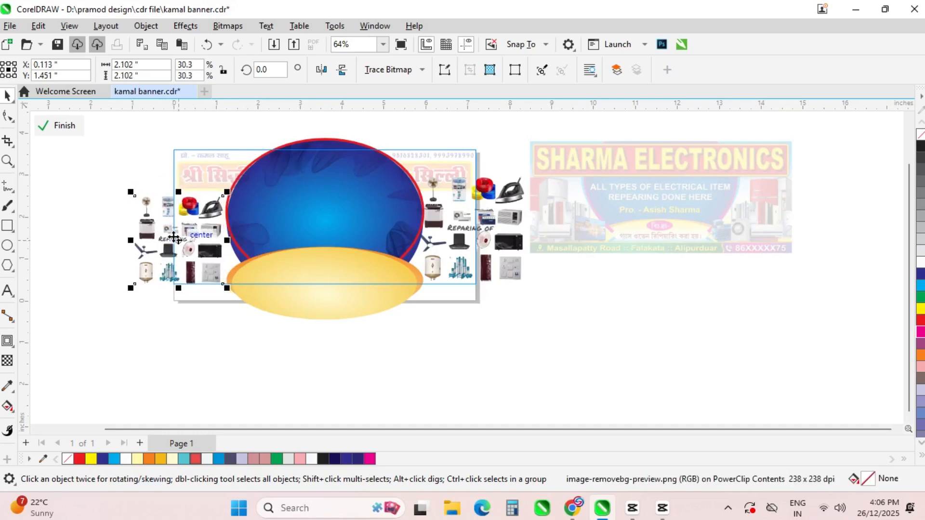
{"action": "key", "text": "Left"}
{"action": "scroll", "coordinate": [168, 235], "scroll_direction": "up", "scroll_amount": 2}
{"action": "left_click", "coordinate": [8, 117]}
{"action": "left_click_drag", "start_coordinate": [86, 147], "coordinate": [127, 345]}
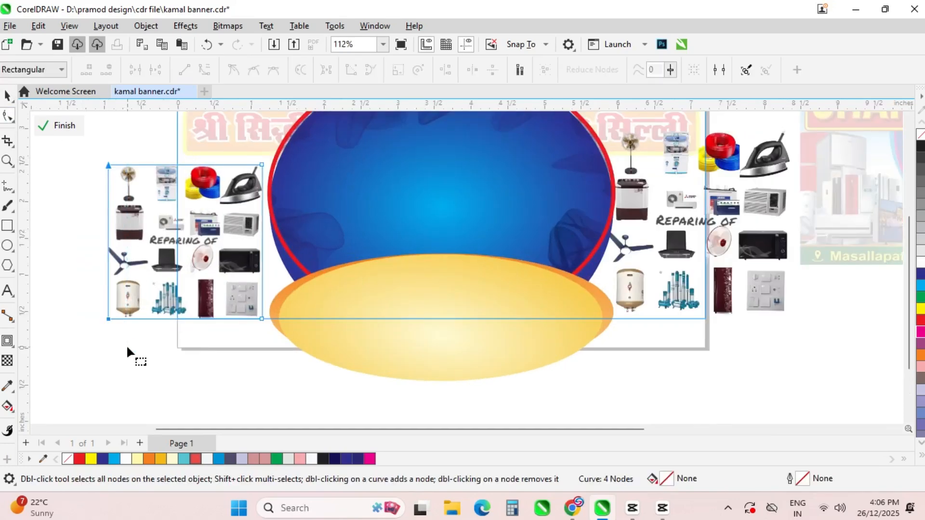
{"action": "key", "text": "Right"}
{"action": "key", "text": "Right"}
{"action": "key", "text": "Right"}
{"action": "key", "text": "Right"}
{"action": "key", "text": "Right"}
{"action": "key", "text": "Right"}
{"action": "key", "text": "Right"}
{"action": "key", "text": "Right"}
{"action": "key", "text": "Right"}
{"action": "key", "text": "Right"}
{"action": "key", "text": "Right"}
{"action": "key", "text": "Right"}
{"action": "key", "text": "Right"}
{"action": "key", "text": "Right"}
{"action": "key", "text": "Right"}
{"action": "key", "text": "Right"}
{"action": "key", "text": "Right"}
{"action": "key", "text": "Right"}
{"action": "key", "text": "Right"}
{"action": "key", "text": "Right"}
{"action": "left_click", "coordinate": [7, 96]}
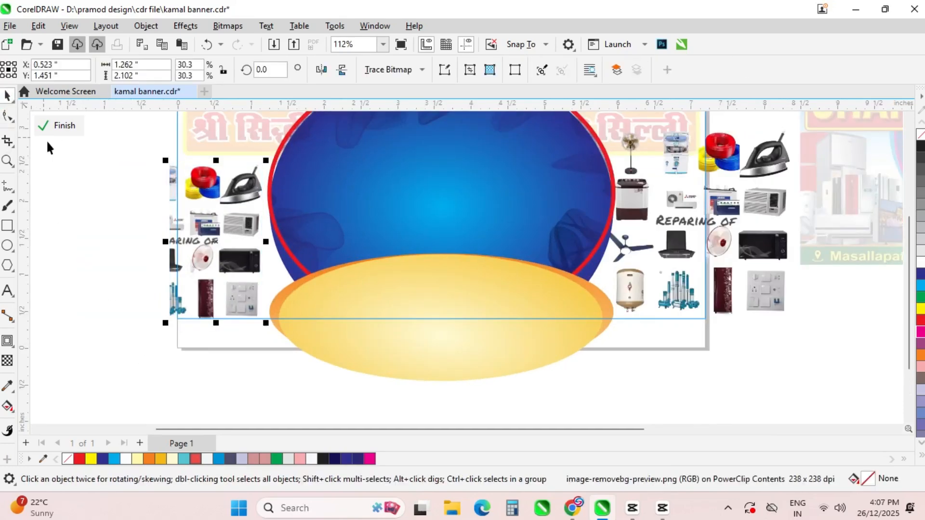
Cover the left images' cut-off caption with a white rectangle
{"action": "left_click", "coordinate": [121, 255]}
{"action": "left_click", "coordinate": [8, 226]}
{"action": "scroll", "coordinate": [168, 250], "scroll_direction": "up", "scroll_amount": 2}
{"action": "left_click_drag", "start_coordinate": [207, 225], "coordinate": [313, 239]}
{"action": "left_click", "coordinate": [921, 140]}
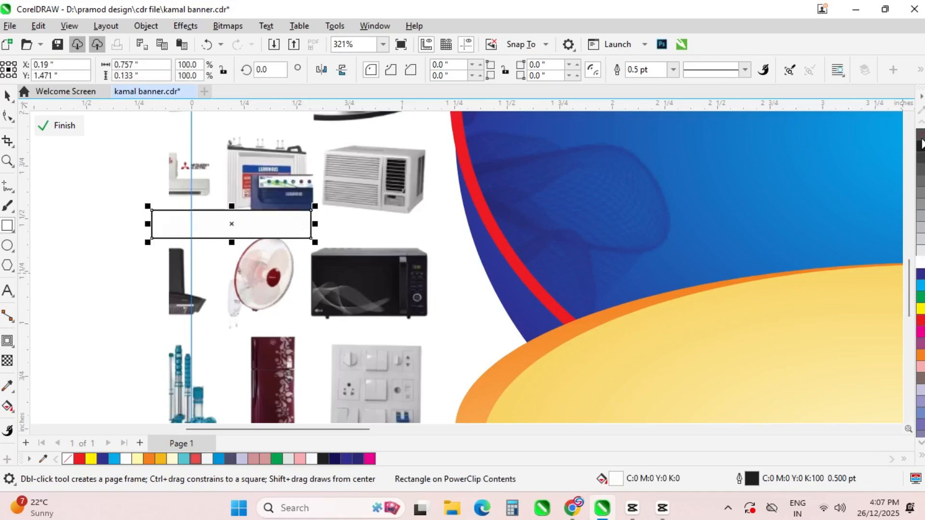
Widen the left product images slightly inside the PowerClip and save kamal banner.cdr
{"action": "left_click", "coordinate": [58, 126]}
{"action": "left_click", "coordinate": [149, 207]}
{"action": "scroll", "coordinate": [148, 207], "scroll_direction": "down", "scroll_amount": 3}
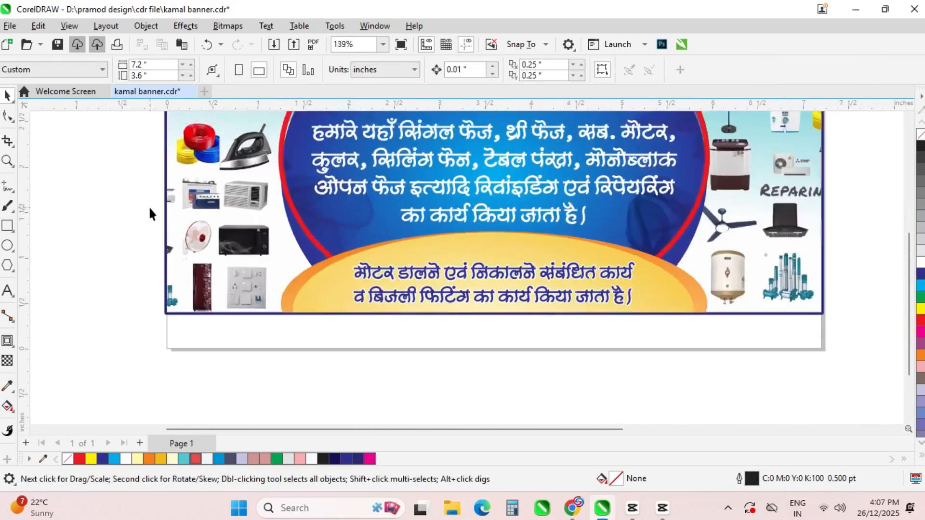
{"action": "double_click", "coordinate": [203, 233]}
{"action": "left_click", "coordinate": [154, 212]}
{"action": "left_click", "coordinate": [213, 172]}
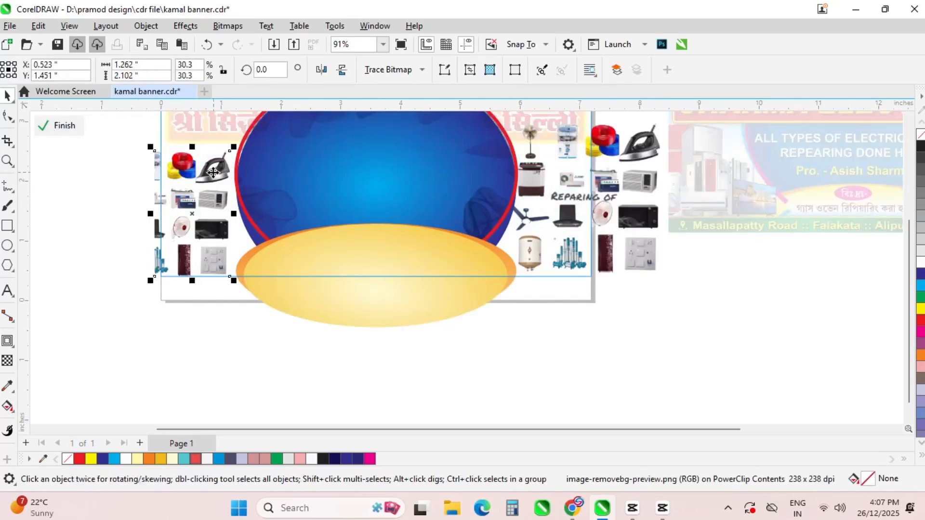
{"action": "left_click_drag", "start_coordinate": [150, 218], "coordinate": [142, 218]}
{"action": "left_click", "coordinate": [61, 127]}
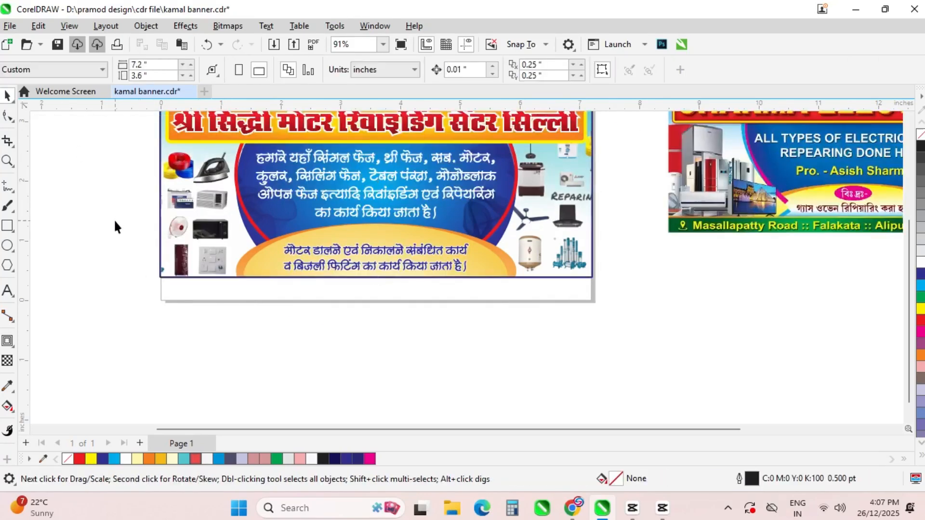
{"action": "scroll", "coordinate": [335, 308], "scroll_direction": "down", "scroll_amount": 1}
{"action": "key", "text": "ctrl+a"}
Shrink the right-side product images, nudge them down, and trim their right columns
{"action": "left_click", "coordinate": [342, 334]}
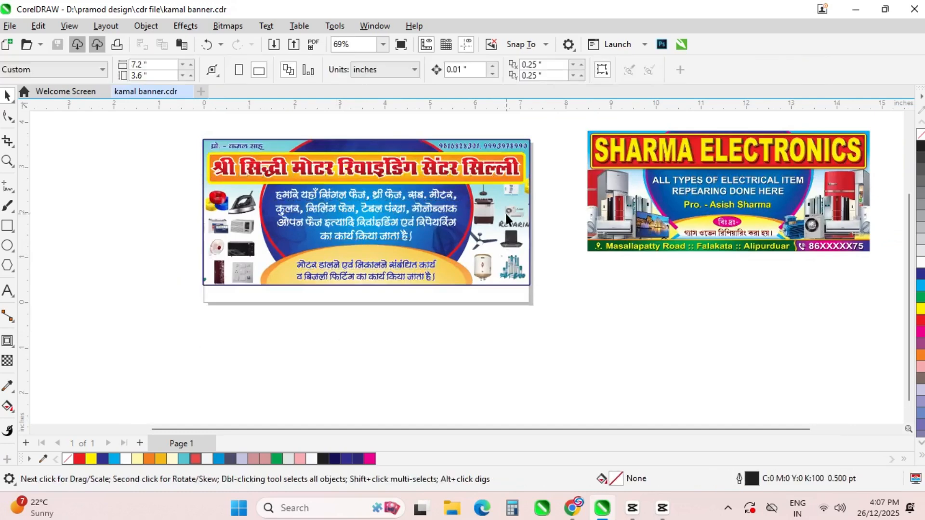
{"action": "scroll", "coordinate": [507, 214], "scroll_direction": "up", "scroll_amount": 1}
{"action": "left_click", "coordinate": [457, 206], "text": "ctrl"}
{"action": "left_click", "coordinate": [580, 184]}
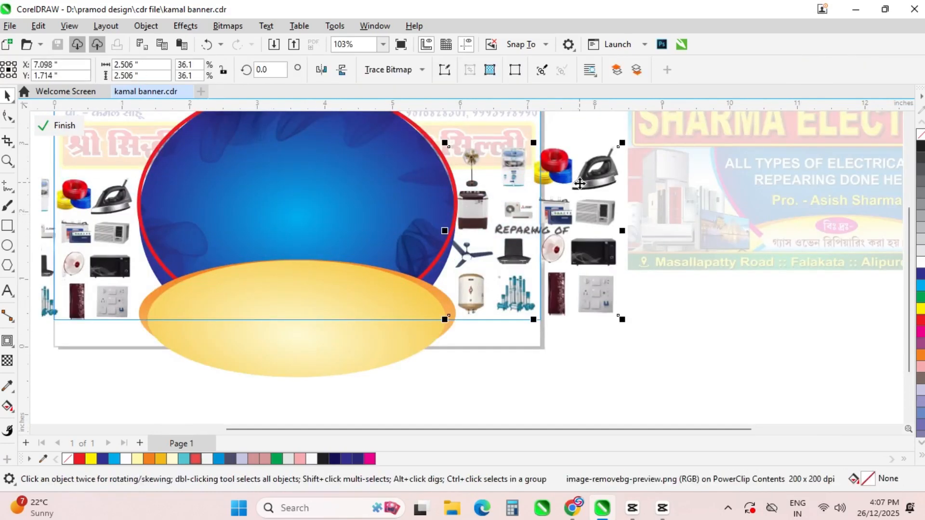
{"action": "left_click_drag", "start_coordinate": [621, 143], "coordinate": [605, 163]}
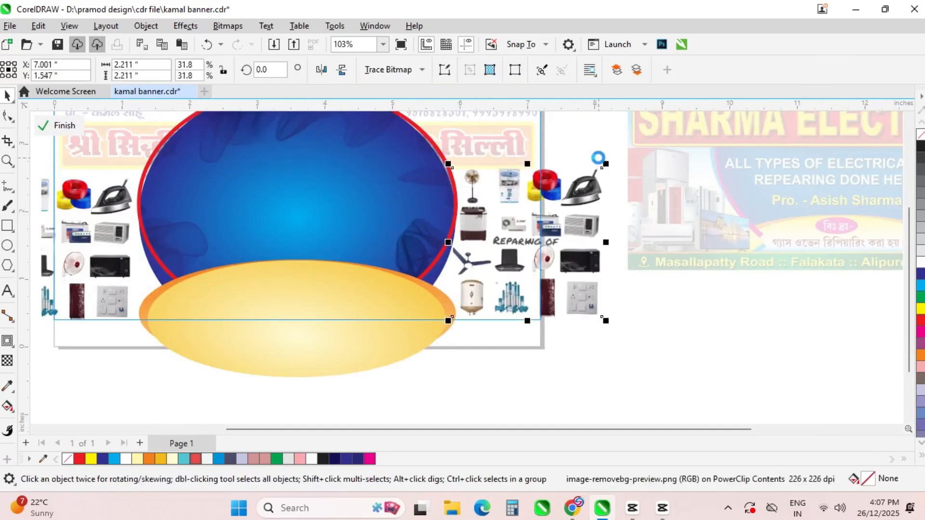
{"action": "key", "text": "Down"}
{"action": "key", "text": "Down"}
{"action": "key", "text": "Down"}
{"action": "key", "text": "Down"}
{"action": "key", "text": "Down"}
{"action": "key", "text": "Down"}
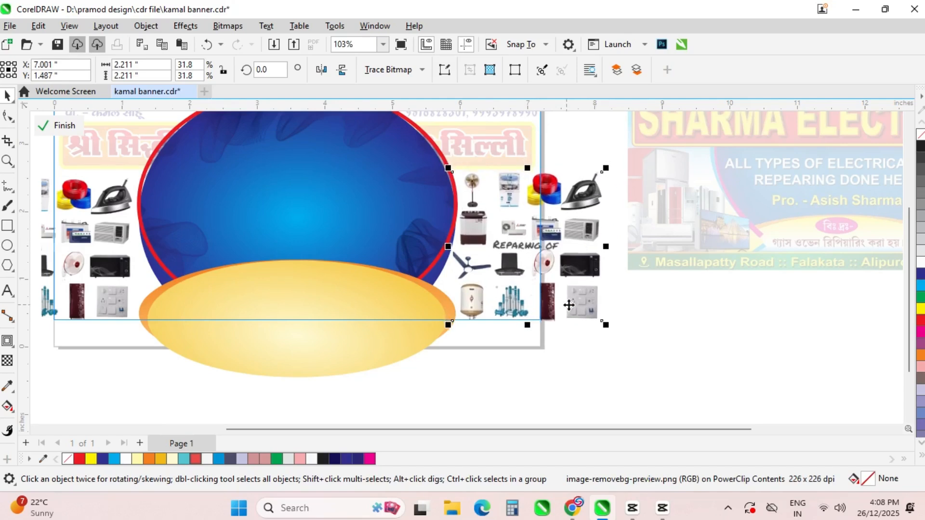
{"action": "left_click", "coordinate": [10, 114]}
{"action": "left_click_drag", "start_coordinate": [621, 333], "coordinate": [556, 166]}
{"action": "key", "text": "Left"}
{"action": "key", "text": "Left"}
{"action": "key", "text": "Left"}
{"action": "key", "text": "Left"}
{"action": "key", "text": "Left"}
{"action": "key", "text": "Left"}
{"action": "key", "text": "Left"}
{"action": "key", "text": "Left"}
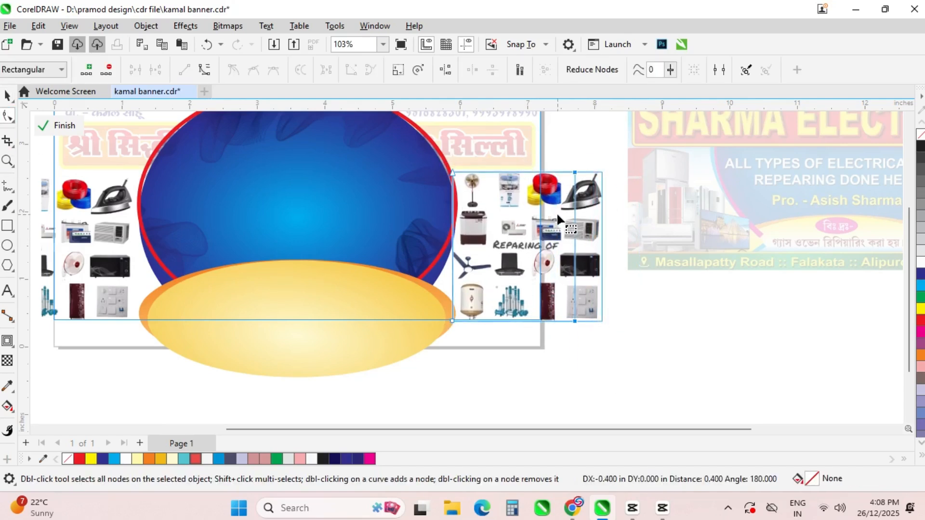
Hide the right images' cut-off caption under a white, outline-free rectangle
{"action": "key", "text": "F6"}
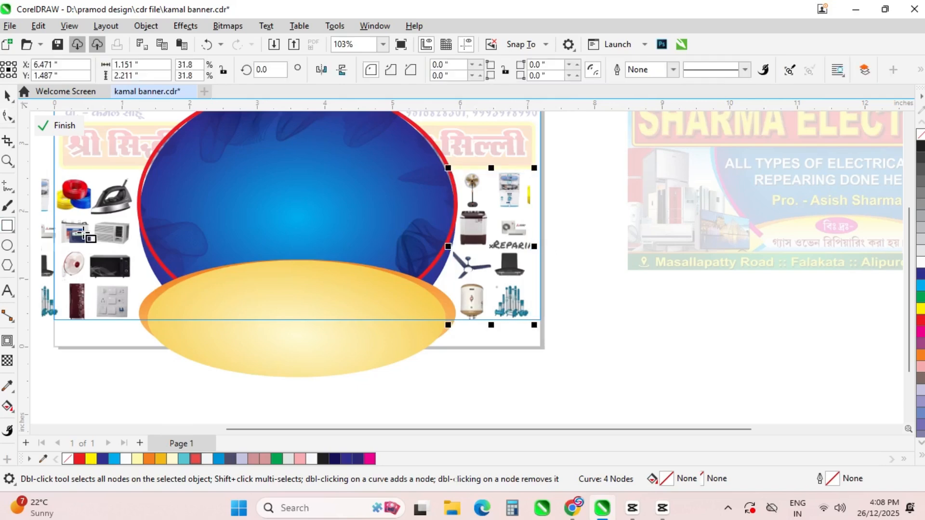
{"action": "scroll", "coordinate": [511, 238], "scroll_direction": "up", "scroll_amount": 5}
{"action": "left_click_drag", "start_coordinate": [624, 288], "coordinate": [450, 239]}
{"action": "key", "text": "space"}
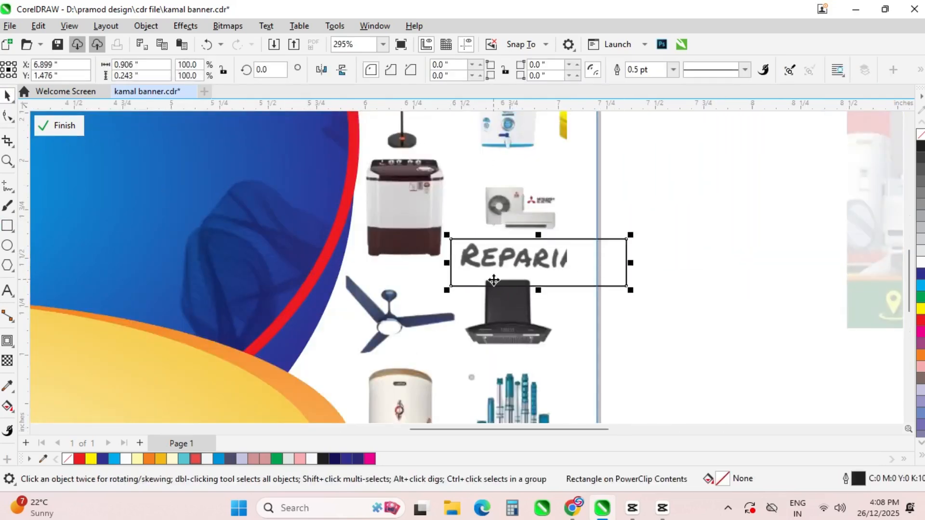
{"action": "left_click_drag", "start_coordinate": [538, 287], "coordinate": [538, 278]}
{"action": "left_click", "coordinate": [920, 262]}
{"action": "right_click", "coordinate": [919, 135]}
{"action": "left_click", "coordinate": [59, 125]}
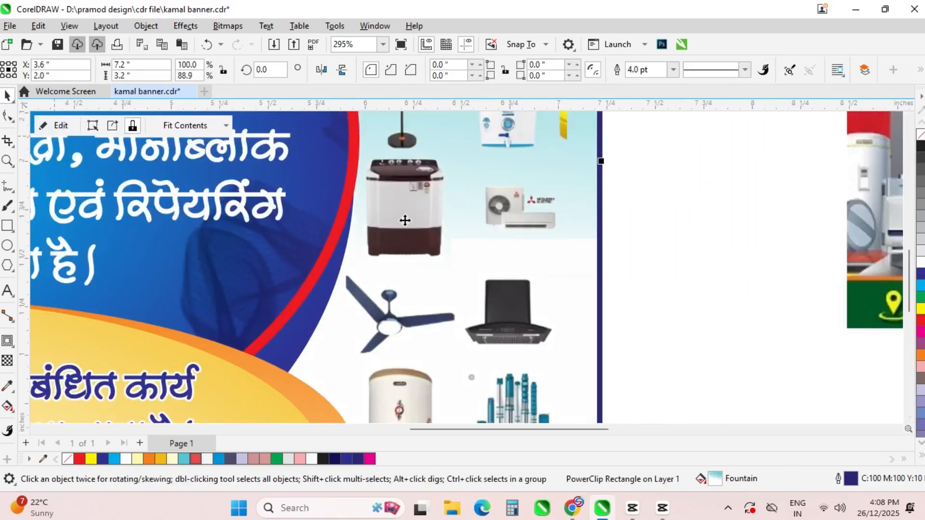
Save the finished banner
{"action": "key", "text": "Escape"}
{"action": "scroll", "coordinate": [506, 276], "scroll_direction": "down", "scroll_amount": 1}
{"action": "scroll", "coordinate": [509, 282], "scroll_direction": "down", "scroll_amount": 3}
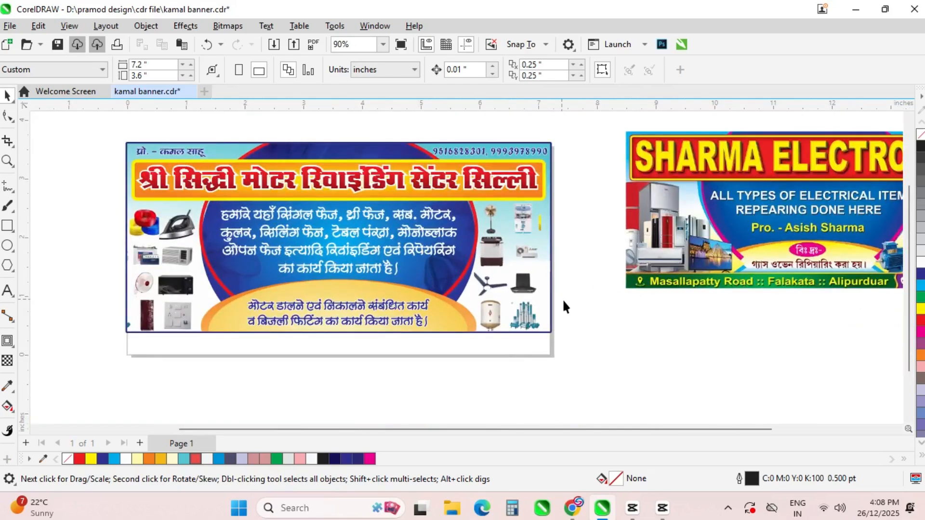
{"action": "key", "text": "ctrl+s"}
{"action": "scroll", "coordinate": [85, 137], "scroll_direction": "up", "scroll_amount": 1}
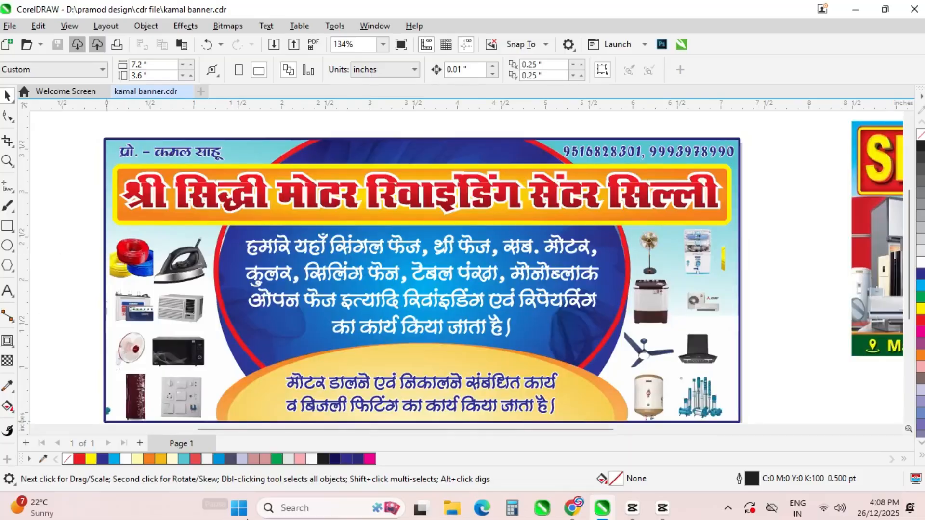